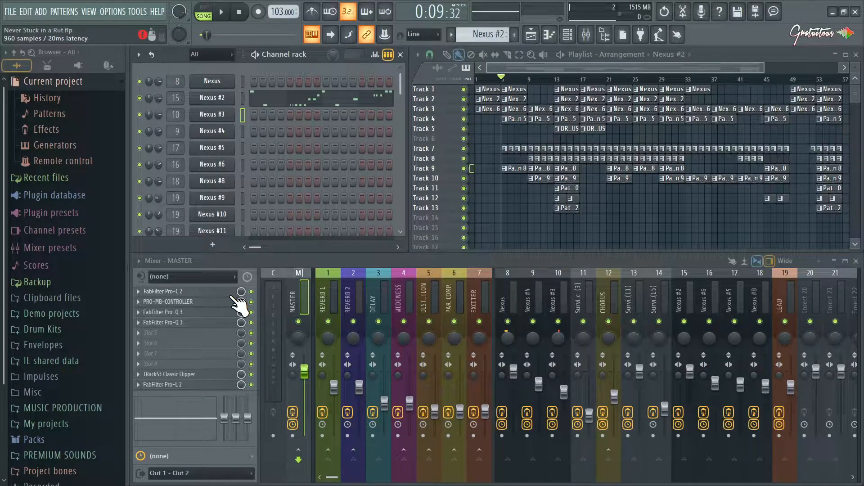
{"action": "left_click", "coordinate": [10, 11]}
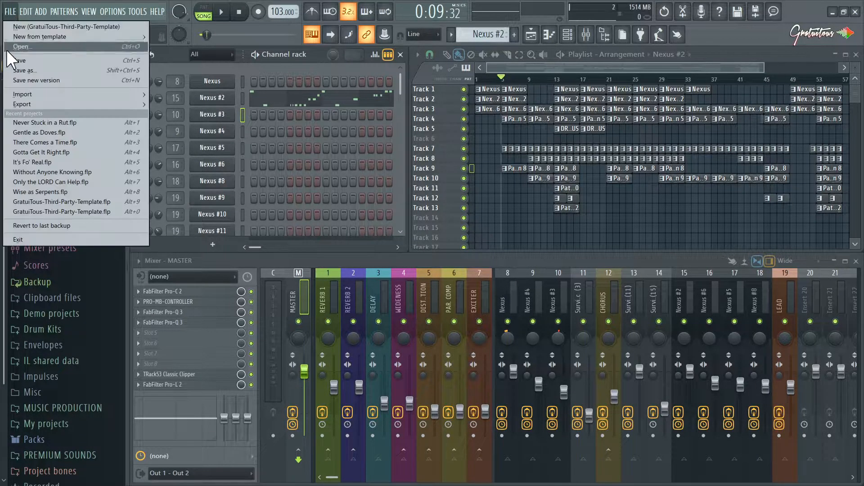
{"action": "left_click", "coordinate": [279, 61]}
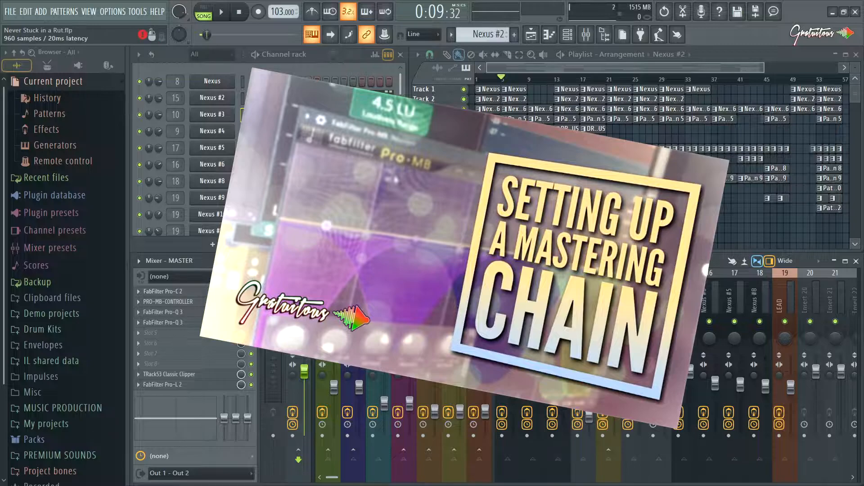
Examine the effect chains on several mixer tracks, including LEAD, Nexus #6, EXITER and MASTER
{"action": "left_click", "coordinate": [514, 300]}
{"action": "left_click", "coordinate": [780, 295]}
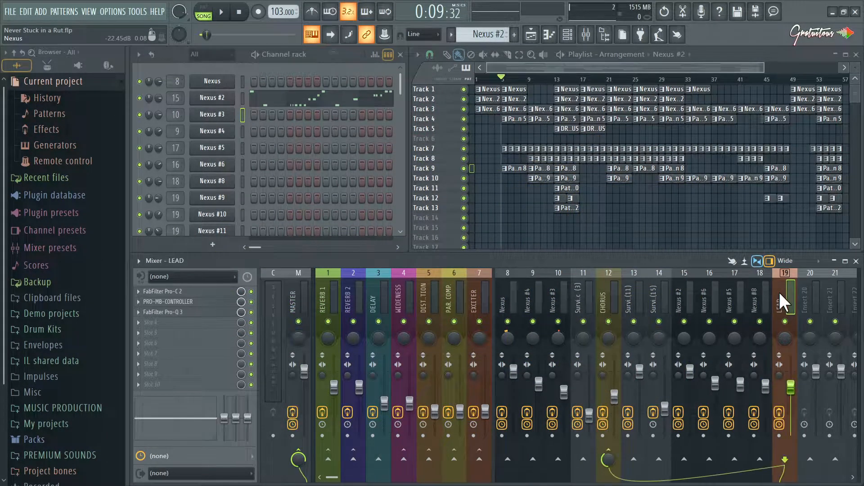
{"action": "left_click", "coordinate": [699, 342]}
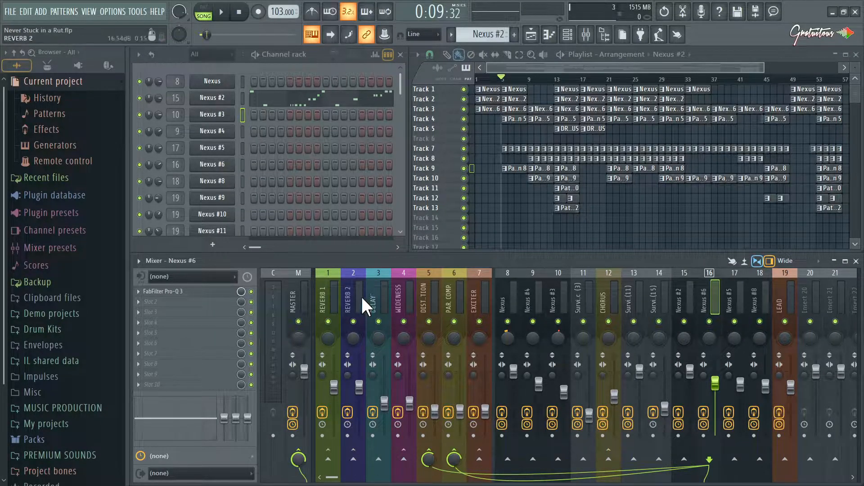
{"action": "left_click", "coordinate": [464, 289]}
{"action": "left_click", "coordinate": [377, 294]}
{"action": "left_click", "coordinate": [341, 294]}
{"action": "left_click", "coordinate": [385, 288]}
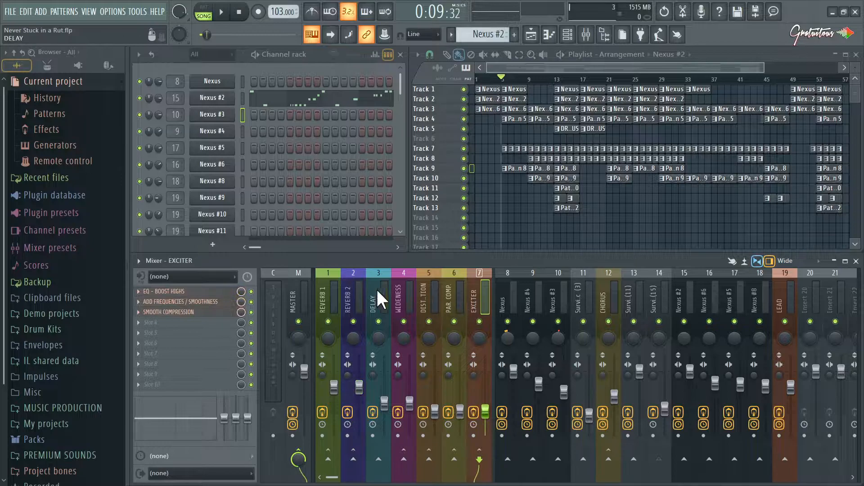
{"action": "left_click", "coordinate": [297, 286]}
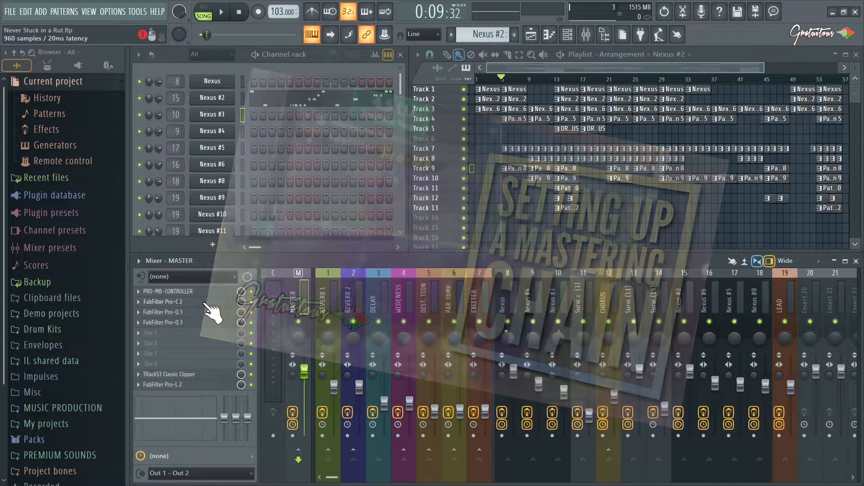
Reorder the master track's effects so that FabFilter Pro-C 2 sits in the first slot, directly above PRO-MB-CONTROLLER
{"action": "left_click_drag", "start_coordinate": [193, 336], "coordinate": [198, 300]}
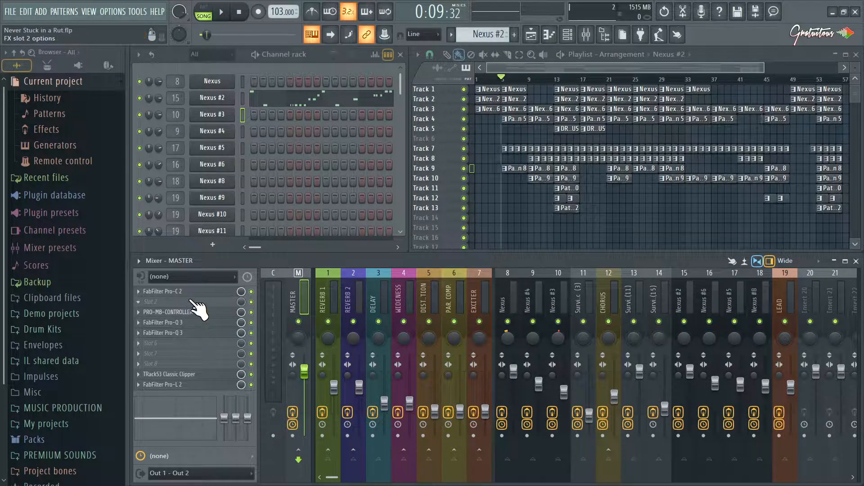
{"action": "left_click_drag", "start_coordinate": [192, 302], "coordinate": [195, 334]}
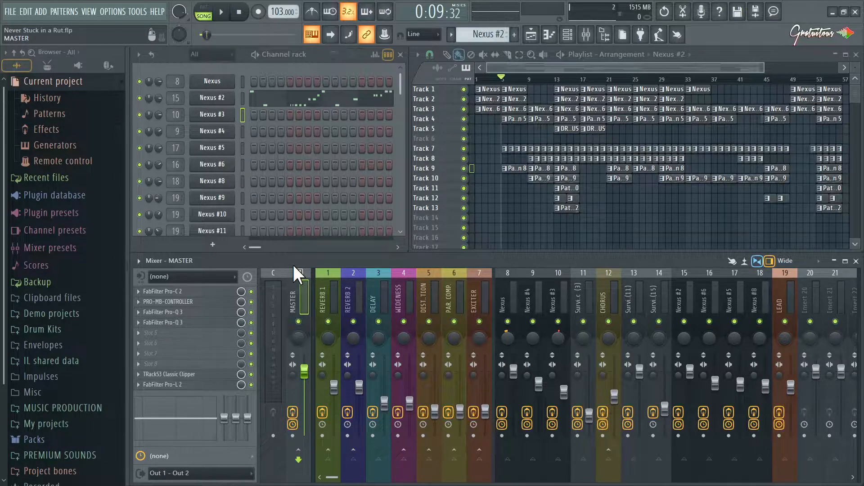
Review the master track's Pro-C 2, PRO-MB-CONTROLLER with its map and the Pro-MB inside it, and first Pro-Q 3
{"action": "left_click", "coordinate": [226, 292]}
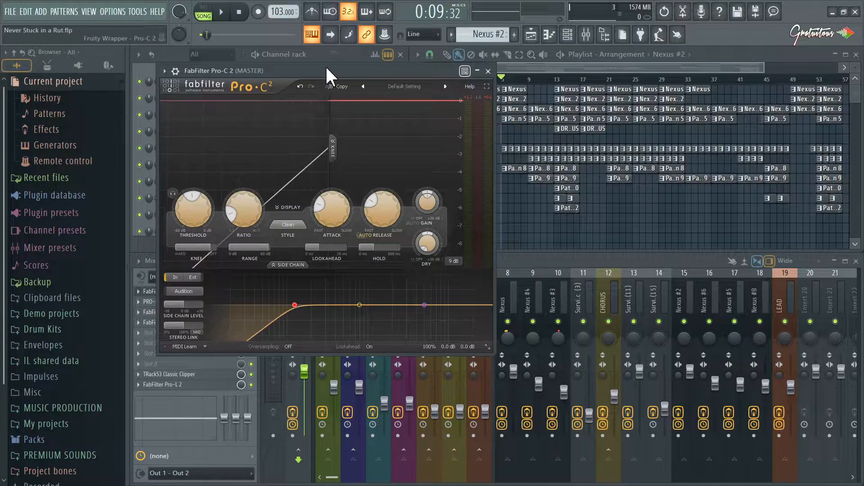
{"action": "key", "text": "Escape"}
{"action": "left_click", "coordinate": [205, 302]}
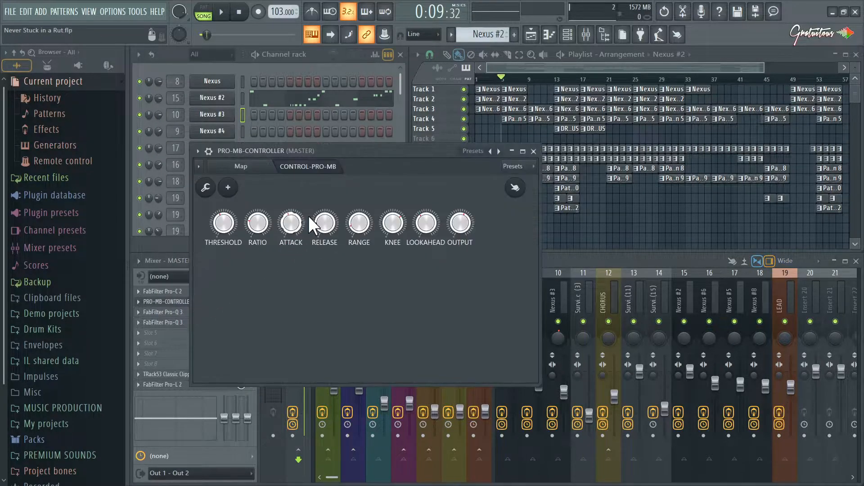
{"action": "left_click", "coordinate": [263, 167]}
{"action": "left_click_drag", "start_coordinate": [268, 153], "coordinate": [252, 106]}
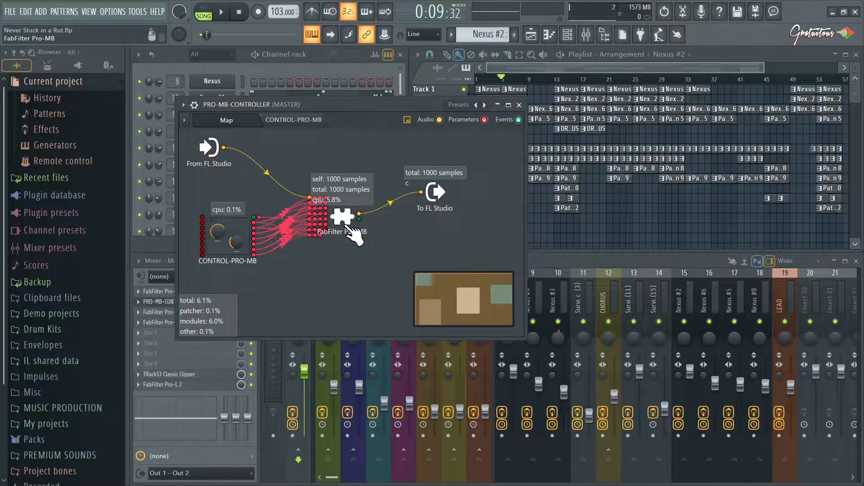
{"action": "double_click", "coordinate": [347, 225]}
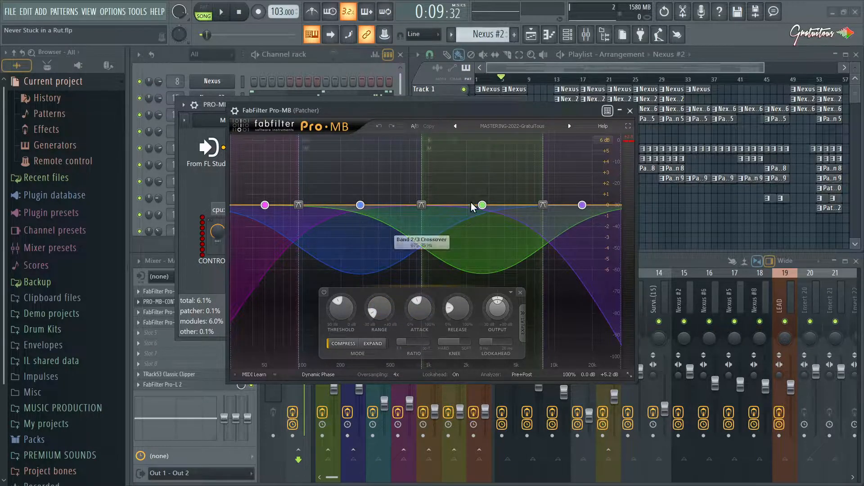
{"action": "key", "text": "Escape"}
{"action": "double_click", "coordinate": [225, 243]}
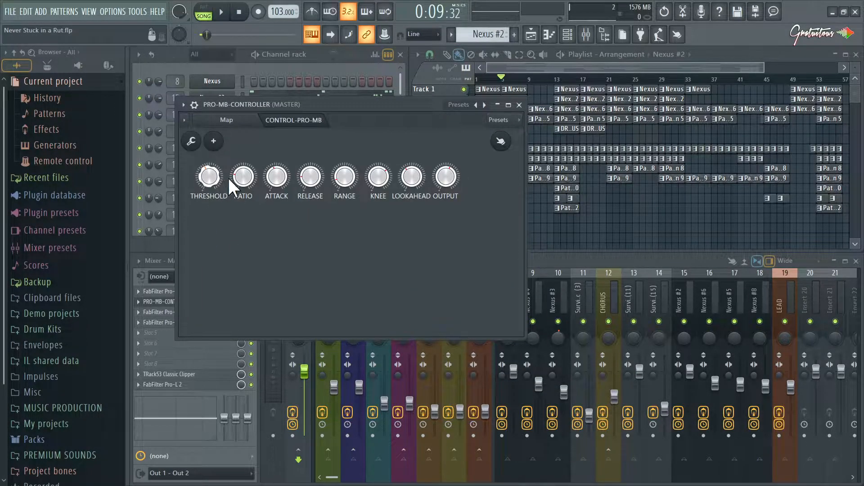
{"action": "left_click", "coordinate": [519, 105]}
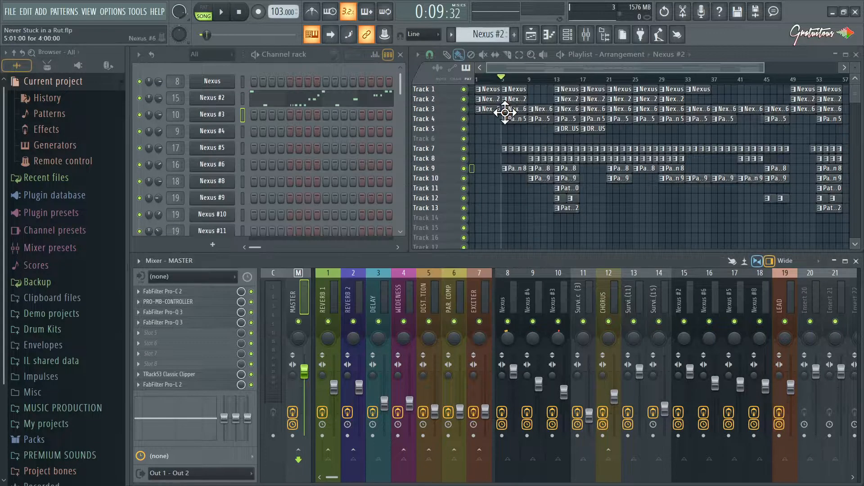
{"action": "left_click", "coordinate": [205, 312]}
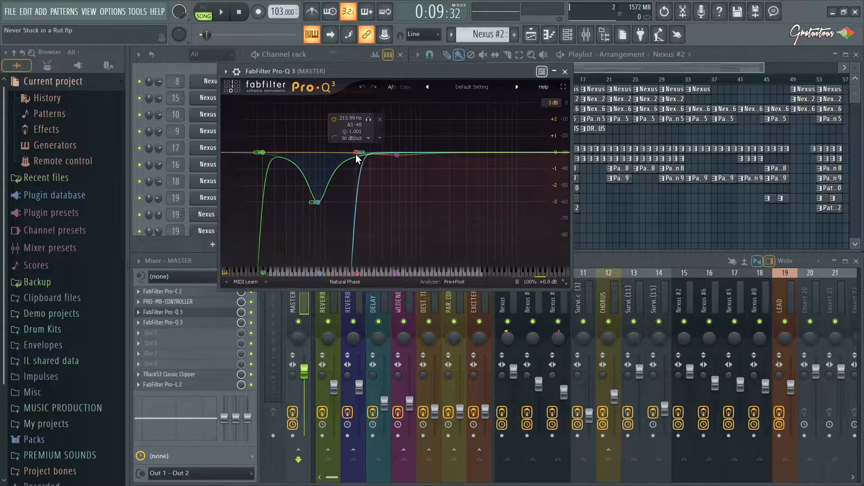
{"action": "left_click", "coordinate": [565, 72]}
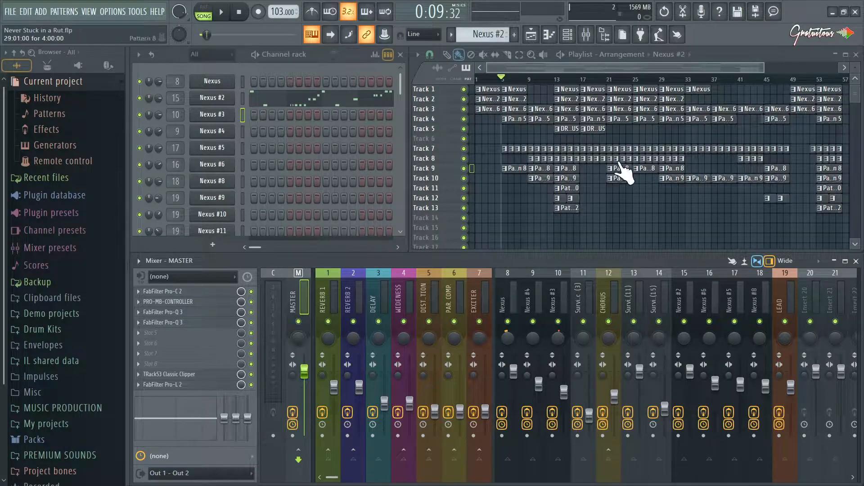
Return the song position to the start and switch the master track's effects off and back on
{"action": "left_click", "coordinate": [707, 54]}
{"action": "key", "text": "Home"}
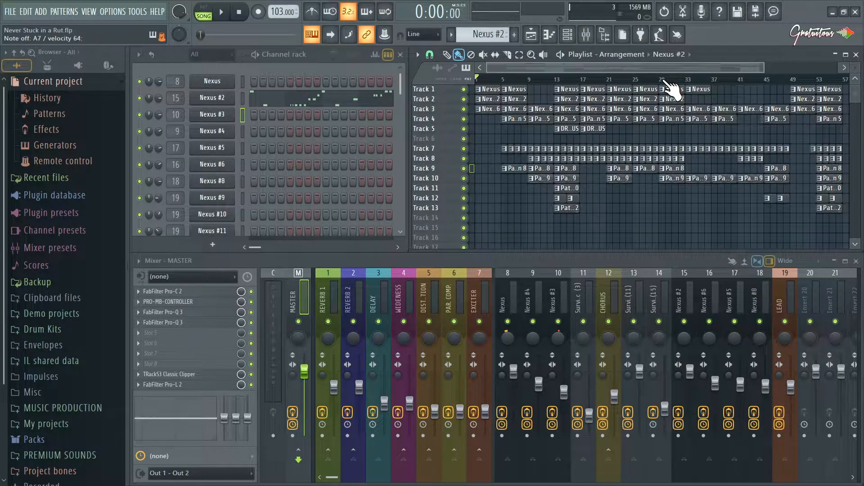
{"action": "left_click", "coordinate": [299, 340]}
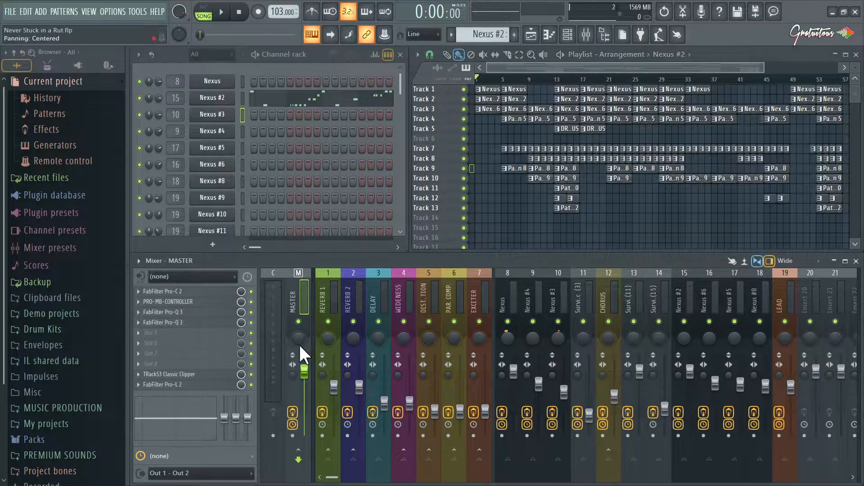
{"action": "left_click", "coordinate": [294, 413]}
{"action": "left_click", "coordinate": [294, 413]}
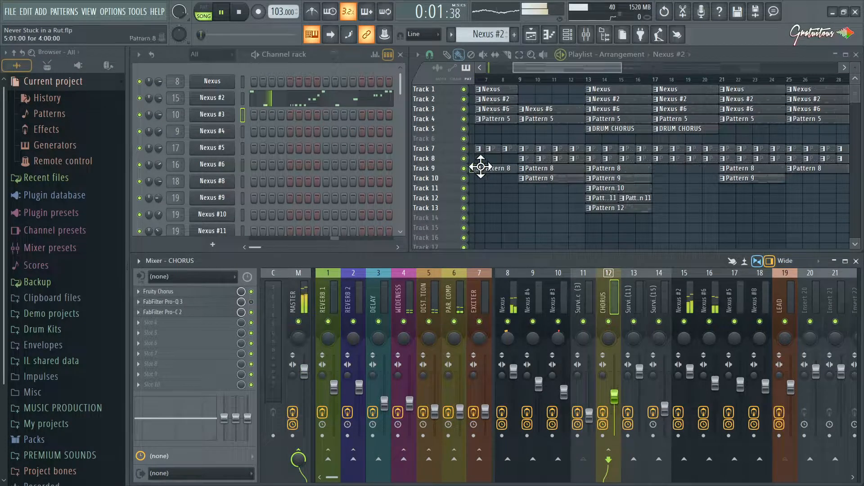
Play the arrangement with auto-scrolling enabled so the playlist follows the playhead
{"action": "scroll", "coordinate": [527, 212], "scroll_direction": "down", "scroll_amount": 4}
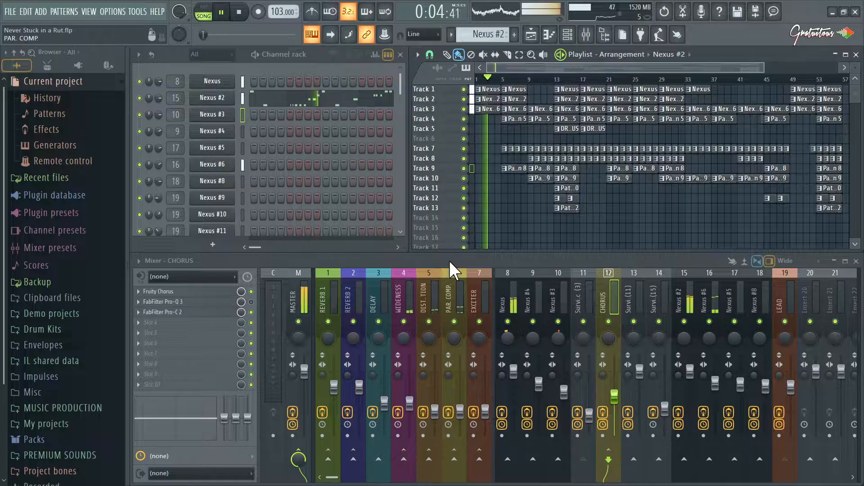
{"action": "left_click_drag", "start_coordinate": [613, 221], "coordinate": [599, 179]}
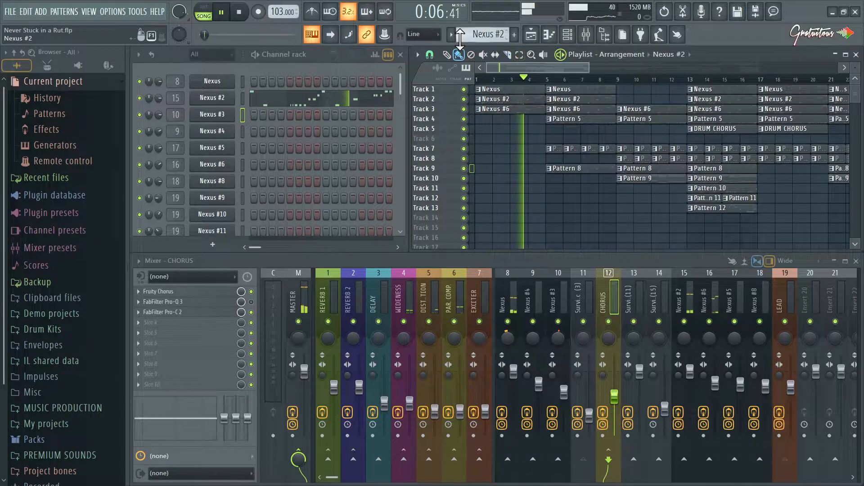
{"action": "left_click", "coordinate": [333, 36]}
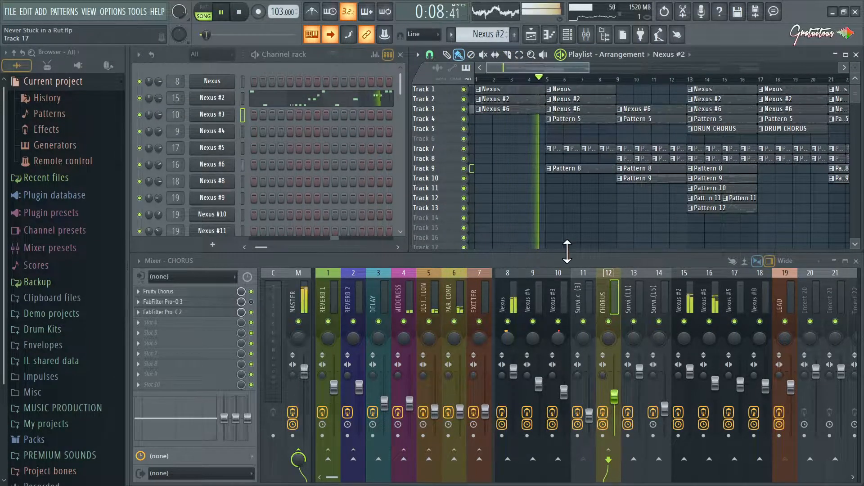
{"action": "scroll", "coordinate": [645, 182], "scroll_direction": "up", "scroll_amount": 1}
{"action": "scroll", "coordinate": [644, 182], "scroll_direction": "up", "scroll_amount": 1}
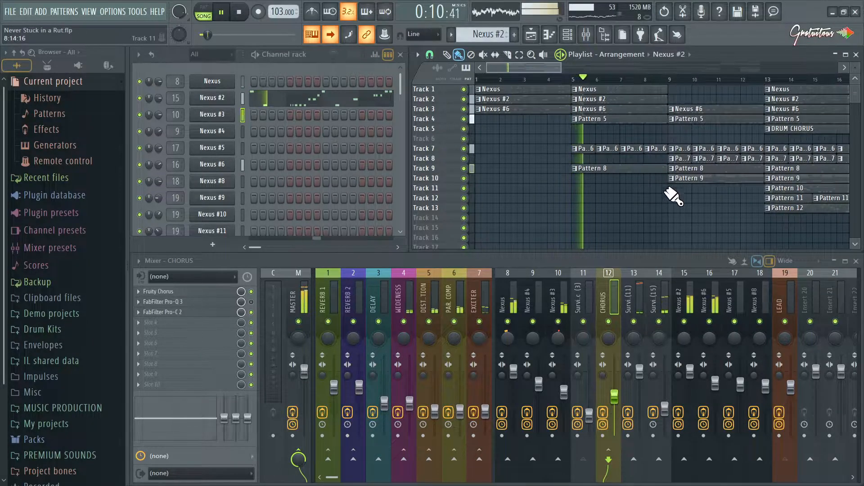
{"action": "scroll", "coordinate": [525, 193], "scroll_direction": "down", "scroll_amount": 3}
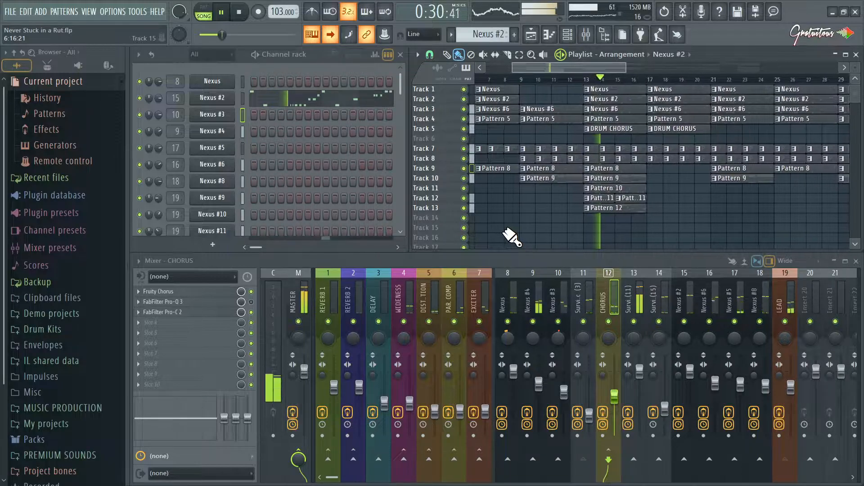
{"action": "scroll", "coordinate": [650, 232], "scroll_direction": "up", "scroll_amount": 3}
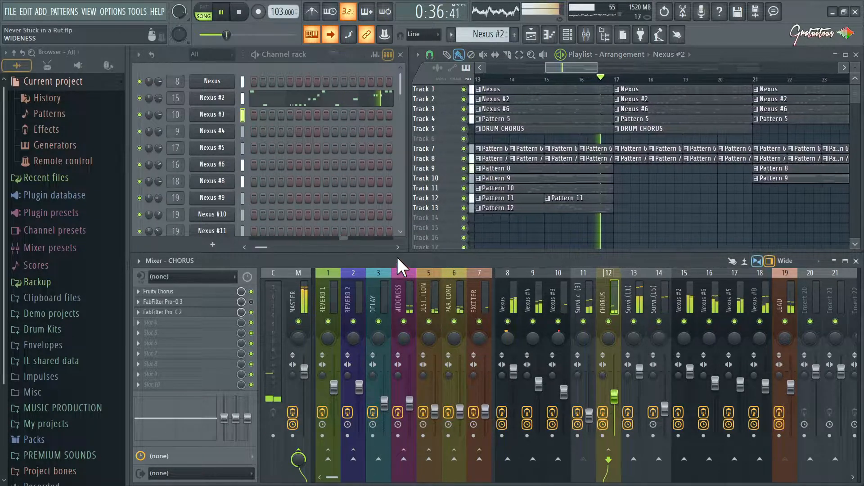
Bypass and re-enable the master track's effects during playback to compare the mix, and stop the song
{"action": "left_click", "coordinate": [293, 412]}
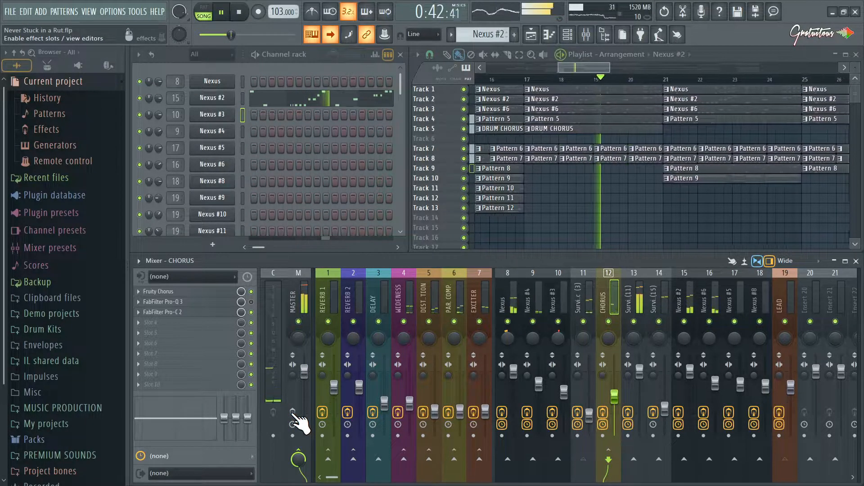
{"action": "left_click", "coordinate": [293, 413]}
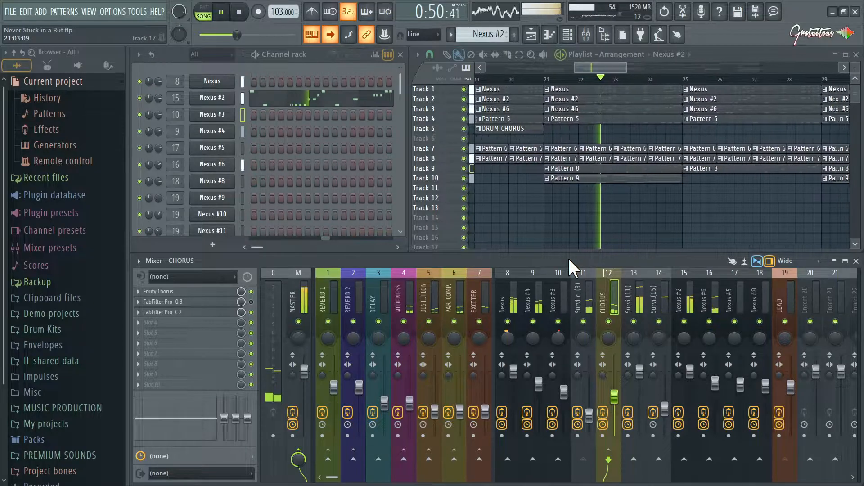
{"action": "key", "text": "space"}
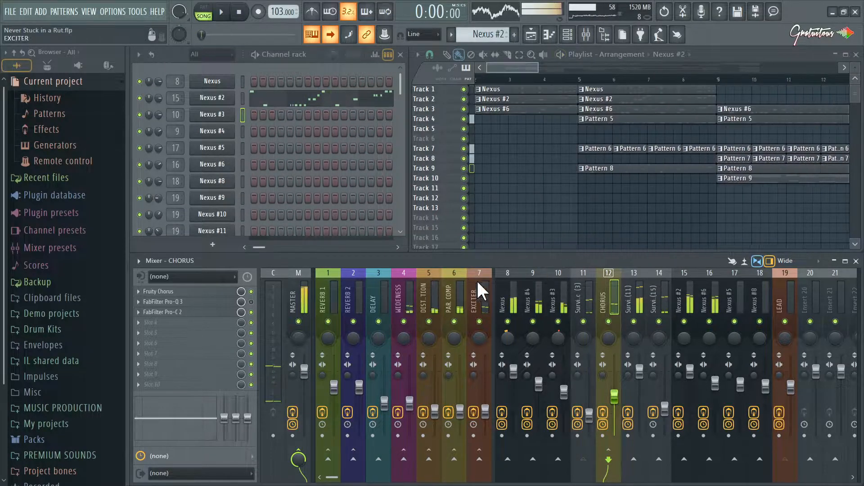
Examine the compression styles offered by the FabFilter Pro-C 2 on the master track
{"action": "left_click", "coordinate": [291, 297]}
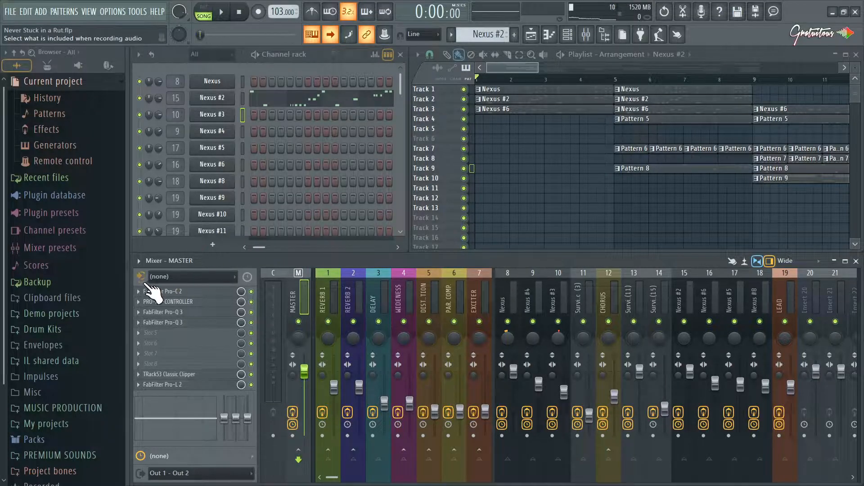
{"action": "left_click", "coordinate": [170, 291]}
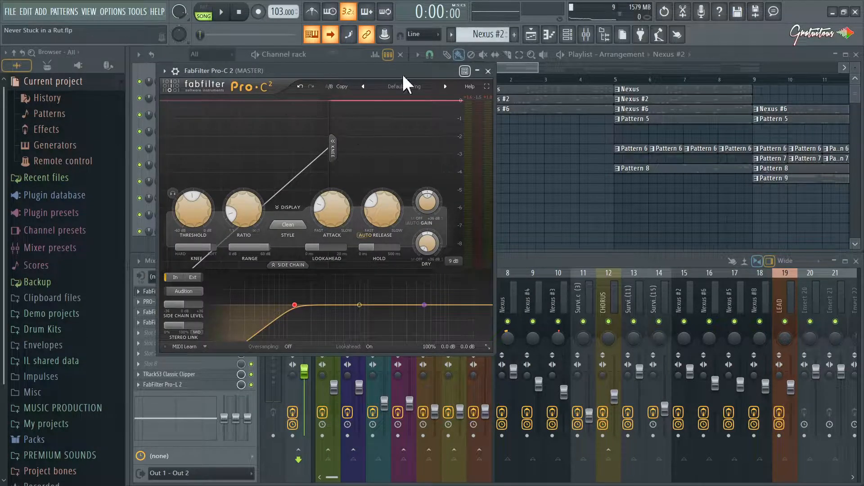
{"action": "left_click_drag", "start_coordinate": [344, 73], "coordinate": [406, 67]}
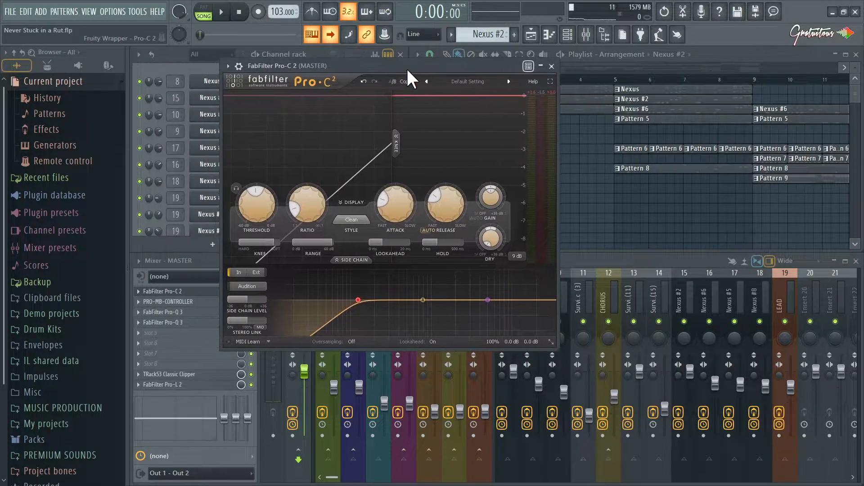
{"action": "left_click", "coordinate": [353, 221]}
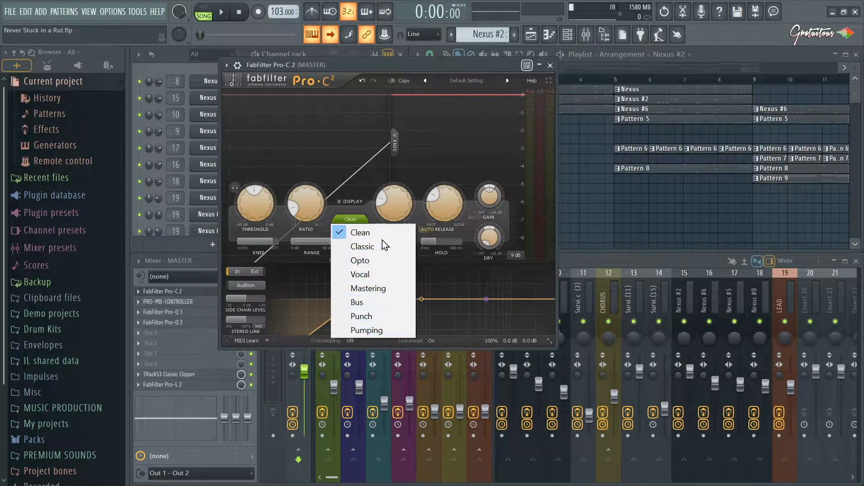
{"action": "left_click", "coordinate": [368, 208]}
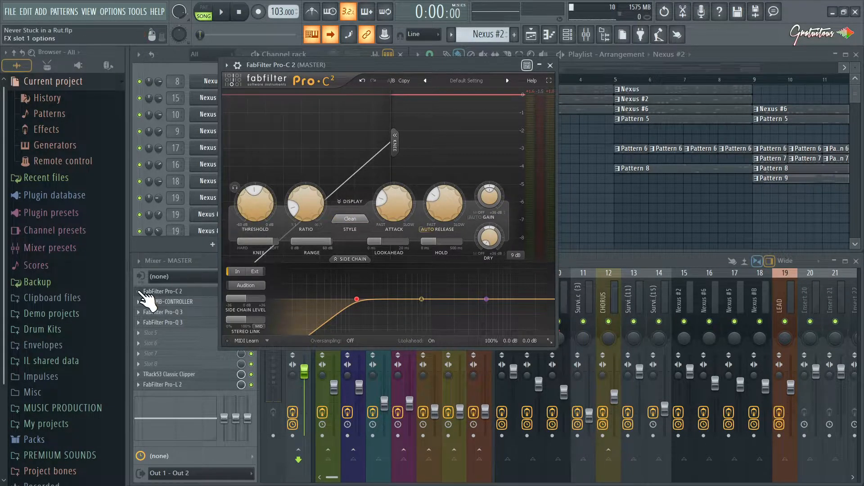
Add a second FabFilter Pro-C 2 to slot 6 of the master track
{"action": "right_click", "coordinate": [145, 292]}
{"action": "left_click", "coordinate": [198, 300]}
{"action": "left_click_drag", "start_coordinate": [198, 309], "coordinate": [167, 344]}
Rename the Pro-C 2 in slot 6 of the master track as HANDS ON MASTERING
{"action": "middle_click", "coordinate": [172, 341]}
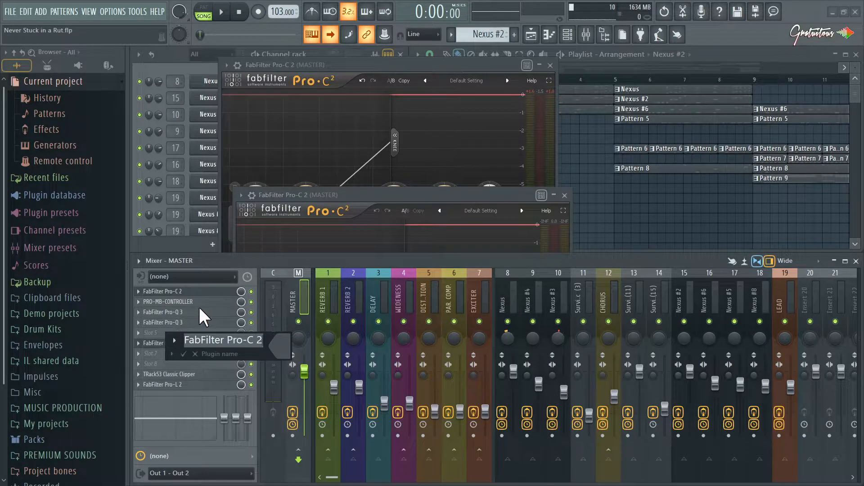
{"action": "type", "text": "HANDS ON COMPR"}
{"action": "key", "text": "BackSpace"}
{"action": "key", "text": "BackSpace"}
{"action": "key", "text": "BackSpace"}
{"action": "key", "text": "BackSpace"}
{"action": "key", "text": "BackSpace"}
{"action": "type", "text": "MASTERING"}
{"action": "key", "text": "Return"}
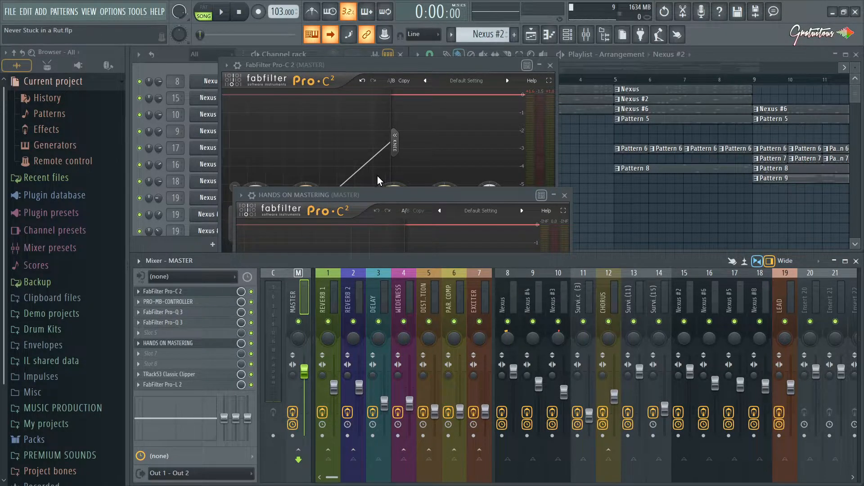
Check the global link settings of the threshold control in the HANDS ON MASTERING compressor and dismiss them without changes
{"action": "left_click_drag", "start_coordinate": [345, 193], "coordinate": [376, 102]}
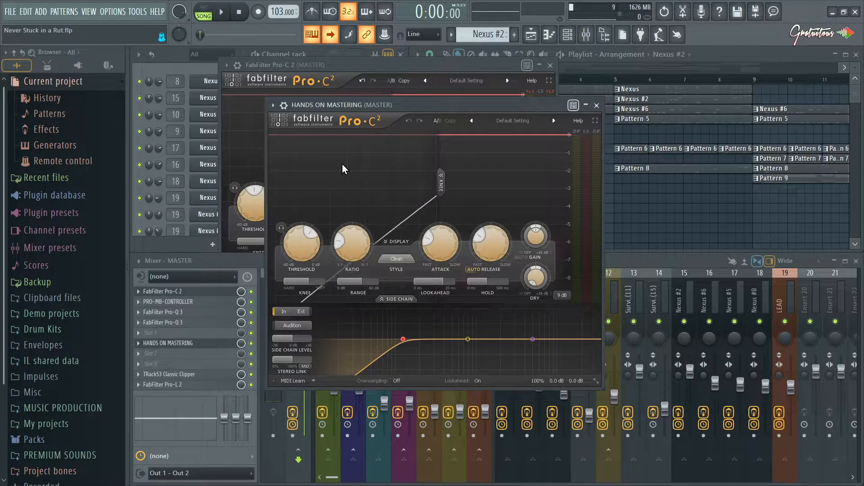
{"action": "right_click", "coordinate": [303, 245]}
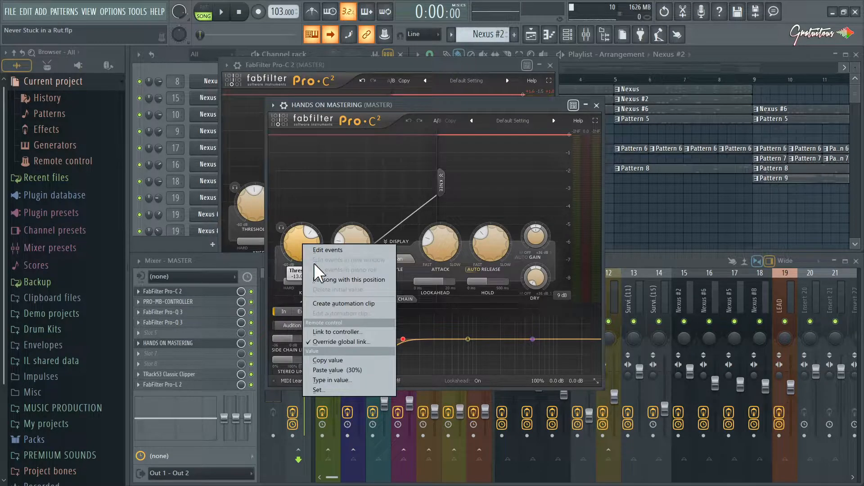
{"action": "left_click", "coordinate": [336, 341]}
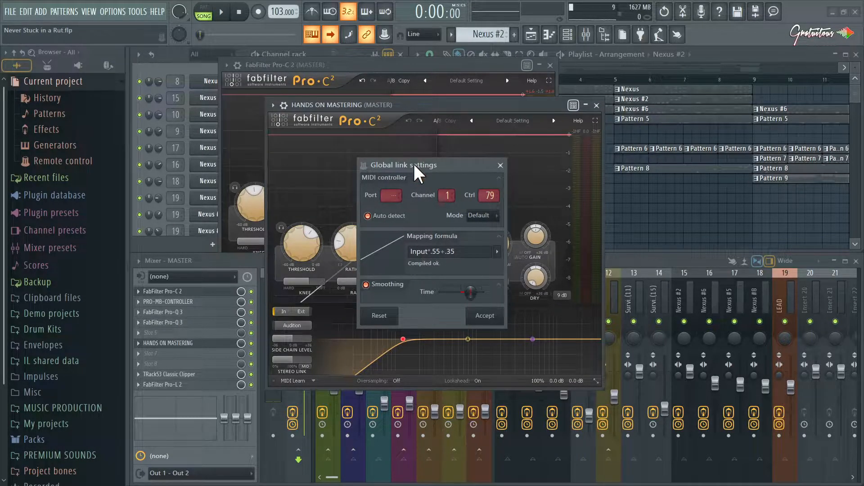
{"action": "left_click_drag", "start_coordinate": [414, 165], "coordinate": [426, 145]}
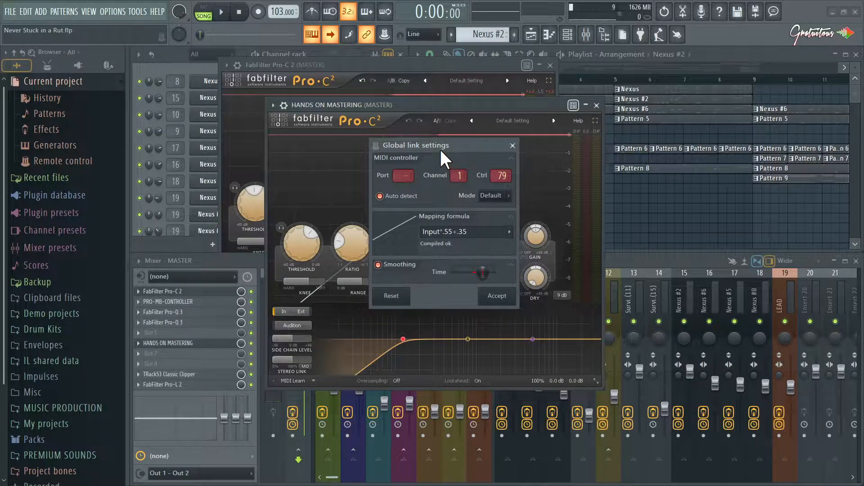
{"action": "left_click_drag", "start_coordinate": [441, 150], "coordinate": [456, 142]}
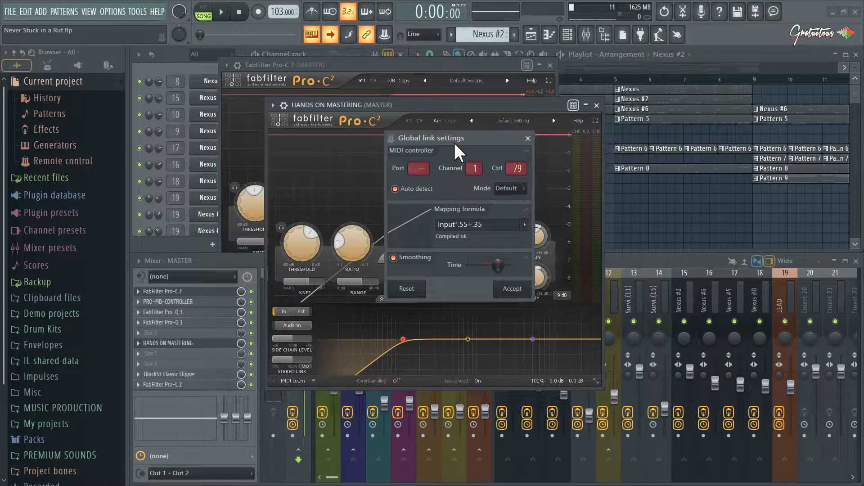
{"action": "key", "text": "Escape"}
{"action": "left_click_drag", "start_coordinate": [449, 99], "coordinate": [455, 91]}
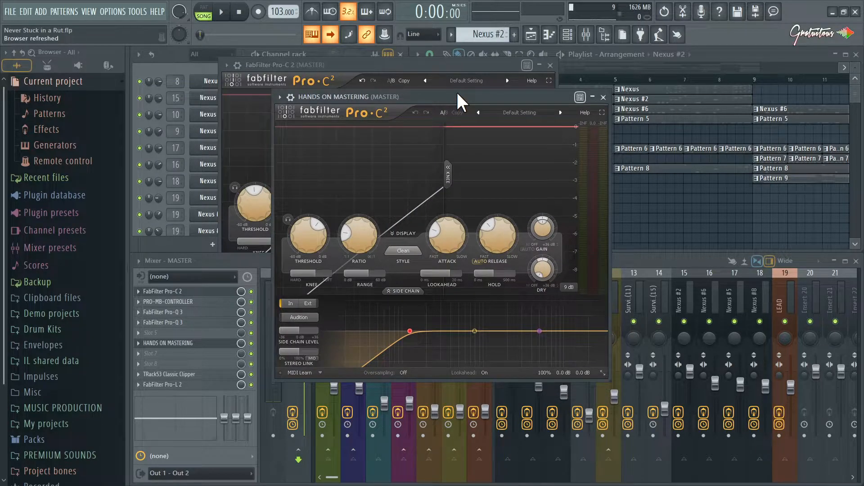
Close the HANDS ON MASTERING compressor and delete it from slot 6 of the master track
{"action": "key", "text": "Escape"}
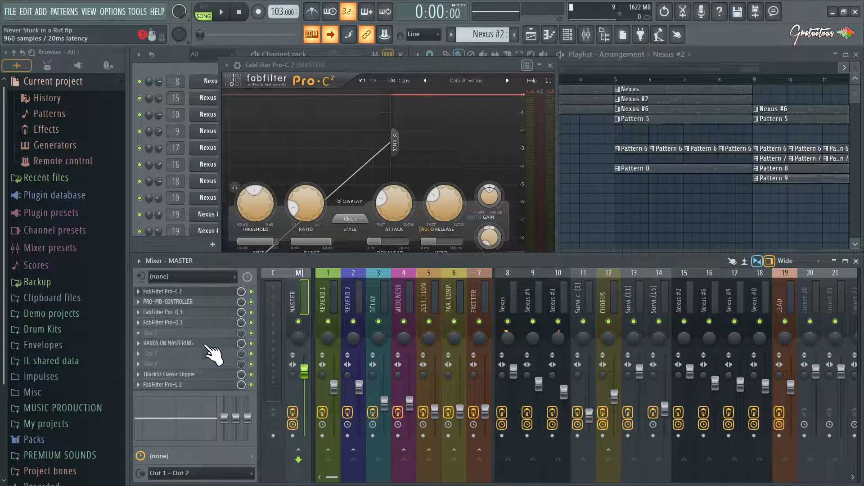
{"action": "right_click", "coordinate": [136, 344]}
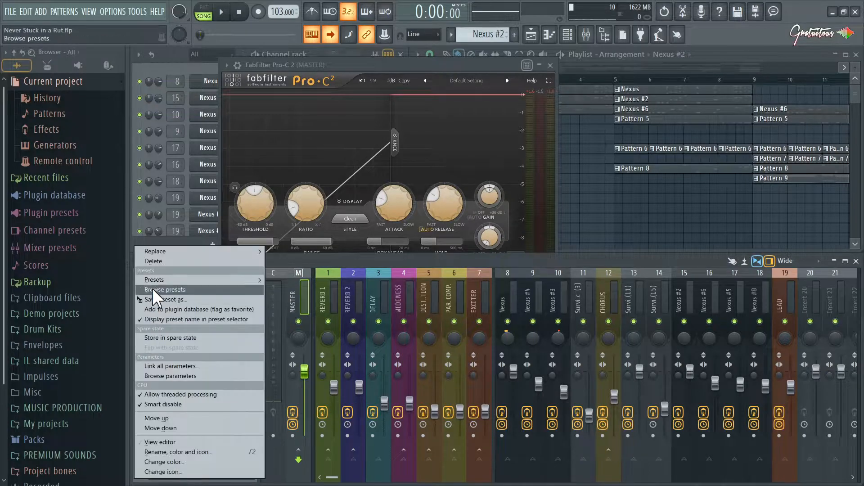
{"action": "left_click", "coordinate": [166, 263]}
{"action": "left_click", "coordinate": [472, 285]}
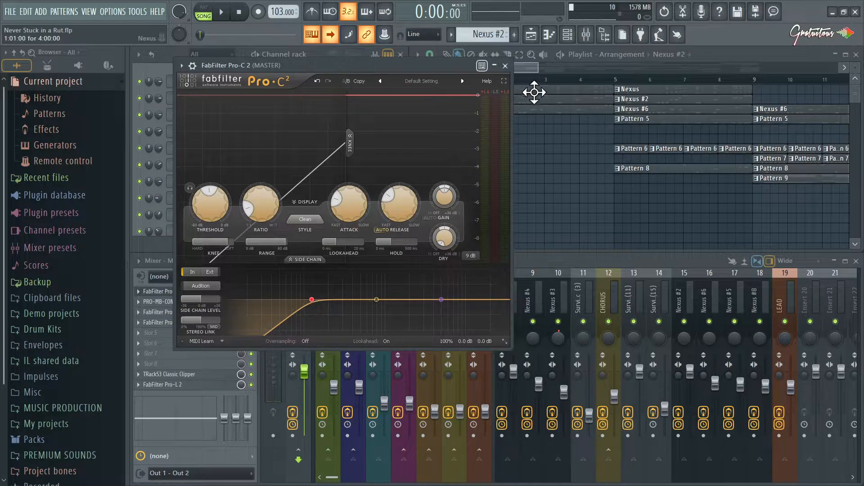
Play the song and watch the gain reduction in the Pro-C 2 in slot 1 of the master track
{"action": "left_click_drag", "start_coordinate": [359, 64], "coordinate": [349, 63]}
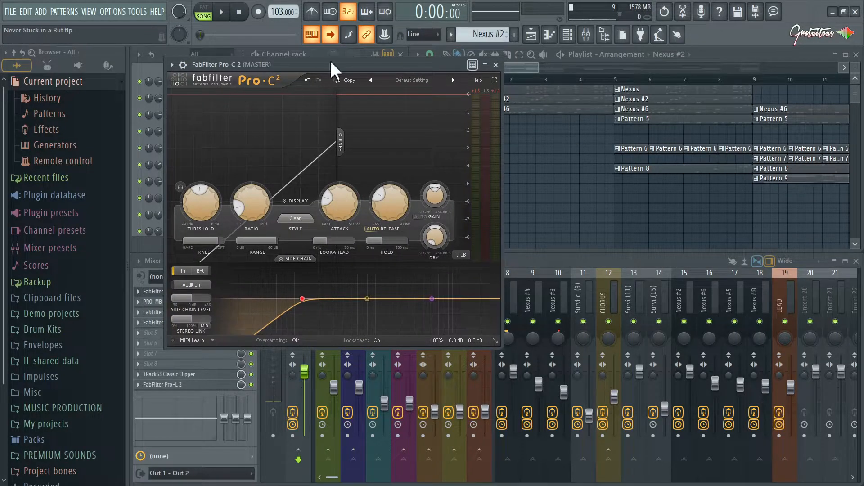
{"action": "key", "text": "space"}
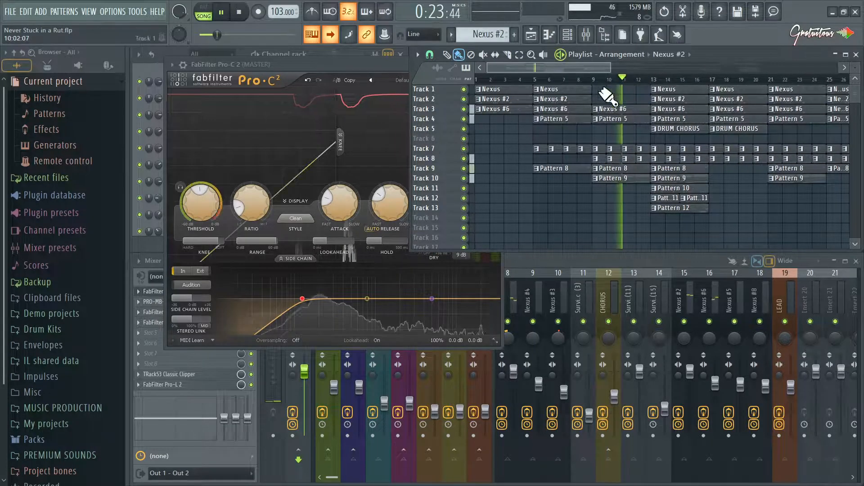
{"action": "left_click_drag", "start_coordinate": [371, 64], "coordinate": [356, 67]}
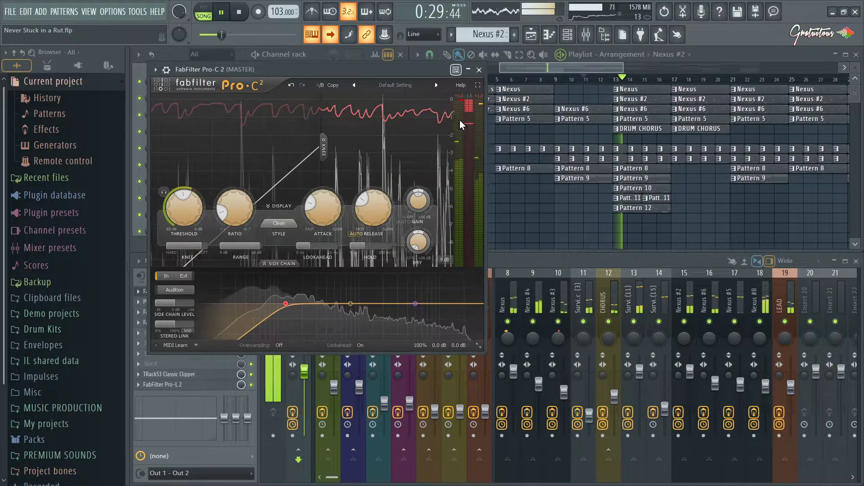
{"action": "left_click_drag", "start_coordinate": [412, 69], "coordinate": [420, 66]}
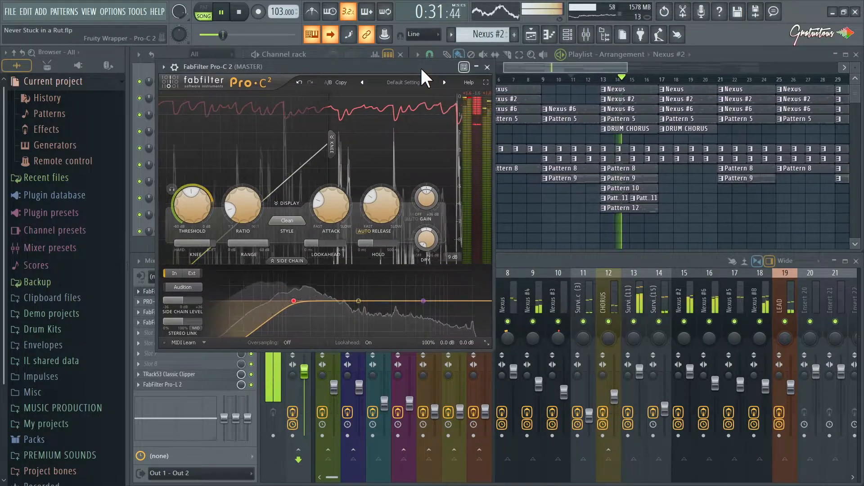
Compare the playing mix with the Pro-C 2 bypassed and enabled, and raise its output level to +0.6 dB
{"action": "left_click_drag", "start_coordinate": [369, 67], "coordinate": [481, 60]}
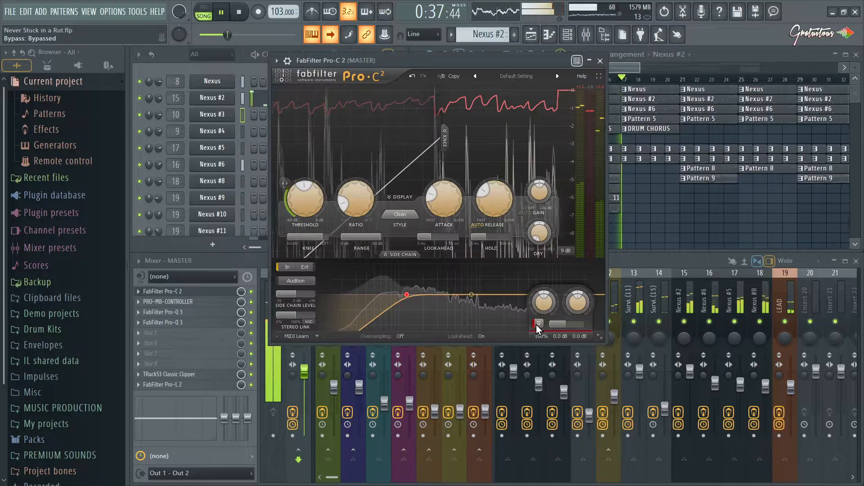
{"action": "left_click", "coordinate": [538, 324]}
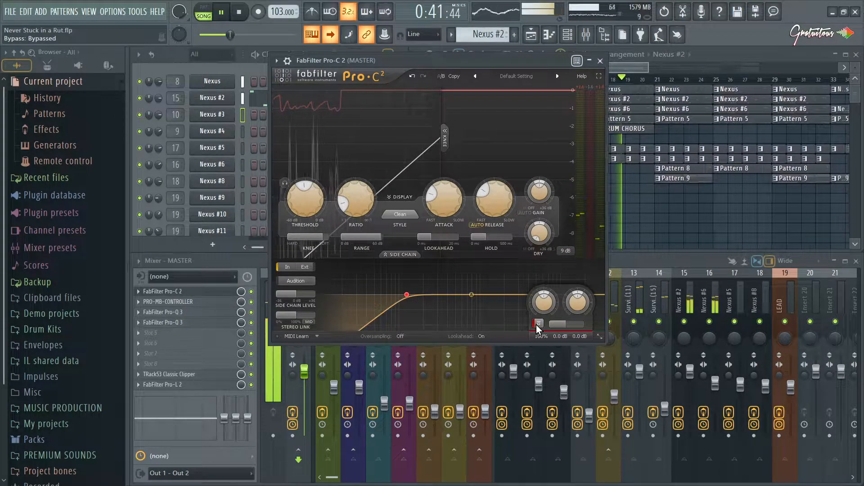
{"action": "left_click", "coordinate": [537, 324]}
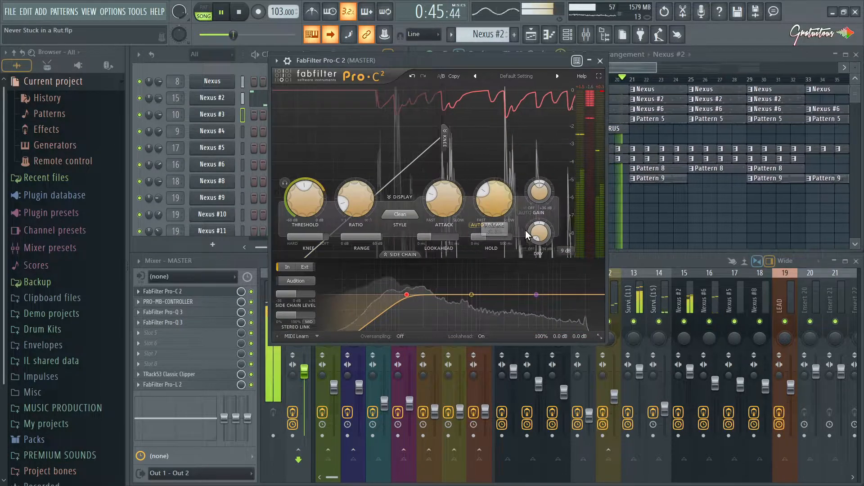
{"action": "left_click_drag", "start_coordinate": [579, 336], "coordinate": [578, 308]}
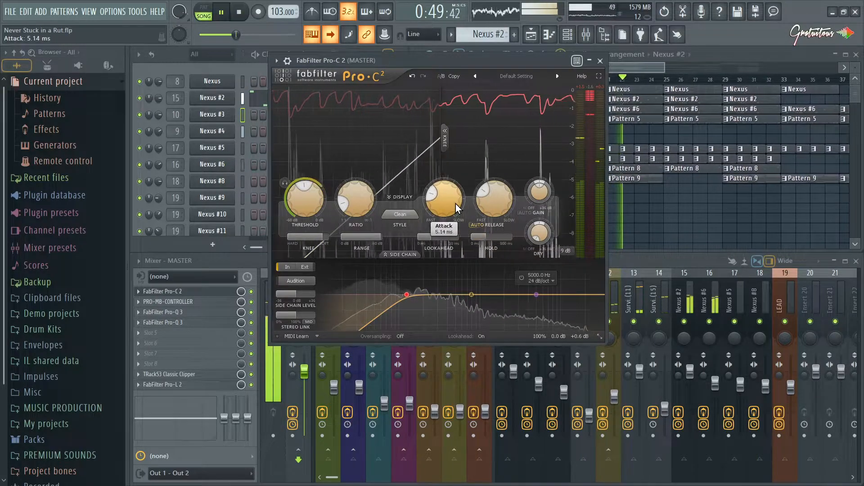
{"action": "key", "text": "Escape"}
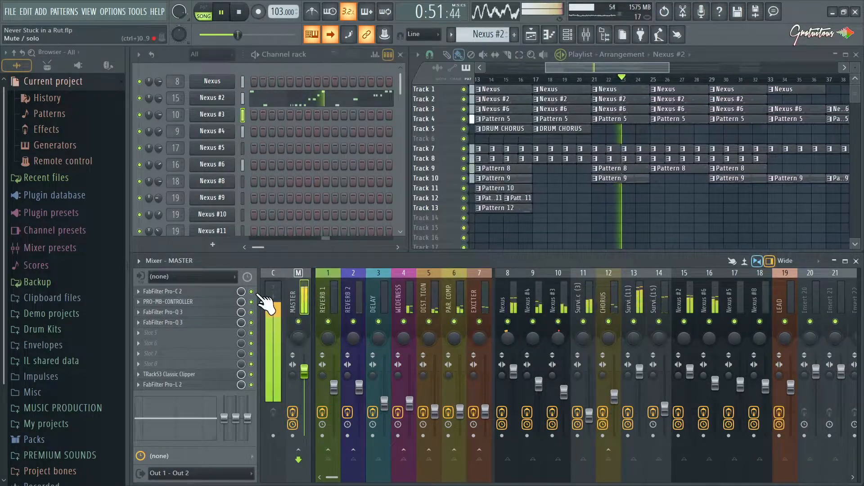
Open the FabFilter Pro-MB from the map of the master track's PRO-MB-CONTROLLER patch and watch its multiband compression
{"action": "left_click", "coordinate": [230, 301]}
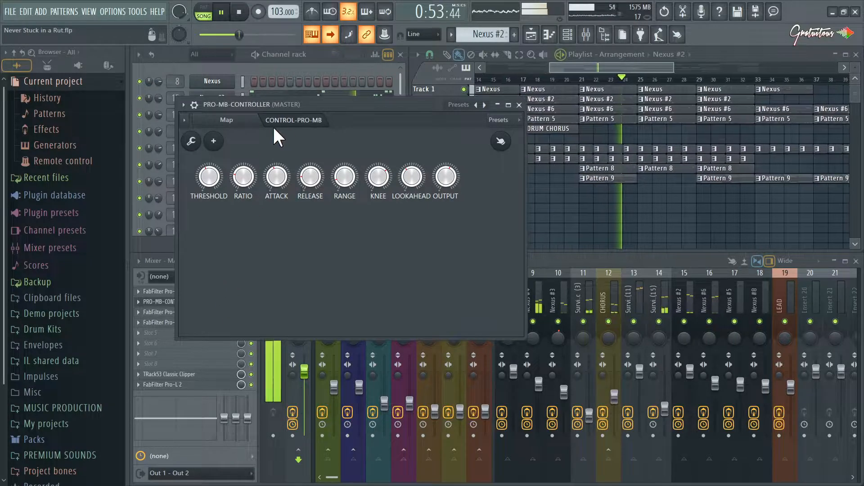
{"action": "left_click", "coordinate": [243, 121]}
{"action": "double_click", "coordinate": [339, 223]}
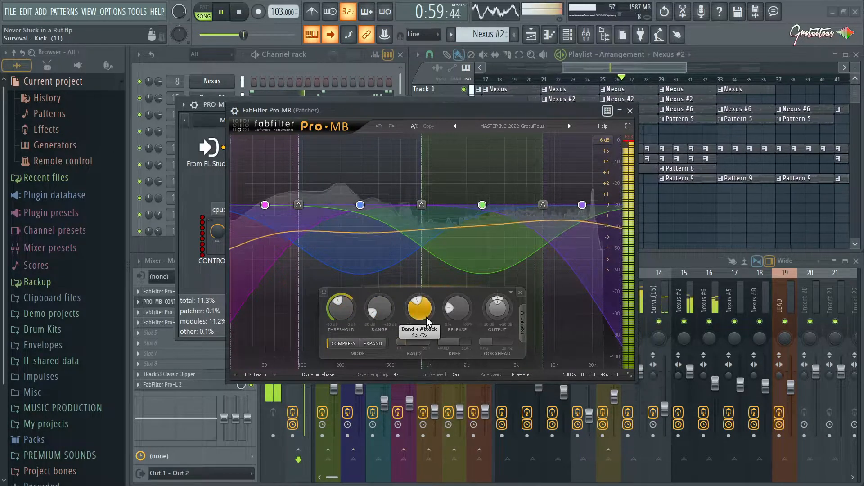
{"action": "left_click_drag", "start_coordinate": [500, 110], "coordinate": [640, 101]}
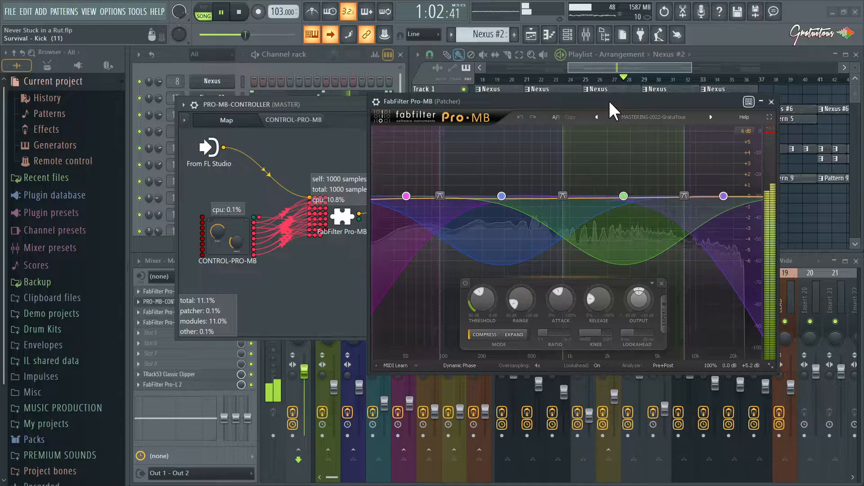
Mute and re-enable the PRO-MB-CONTROLLER slot on the master track to compare the mix, and close its windows
{"action": "left_click", "coordinate": [165, 261]}
{"action": "left_click", "coordinate": [251, 302]}
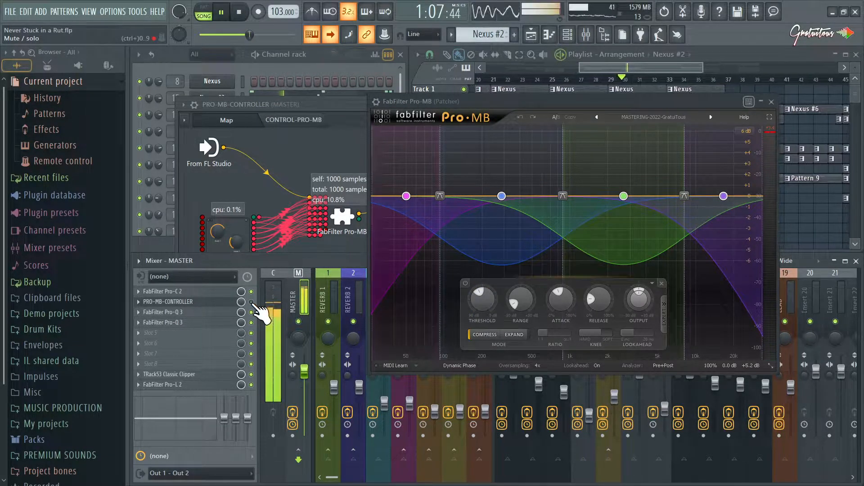
{"action": "left_click", "coordinate": [251, 302]}
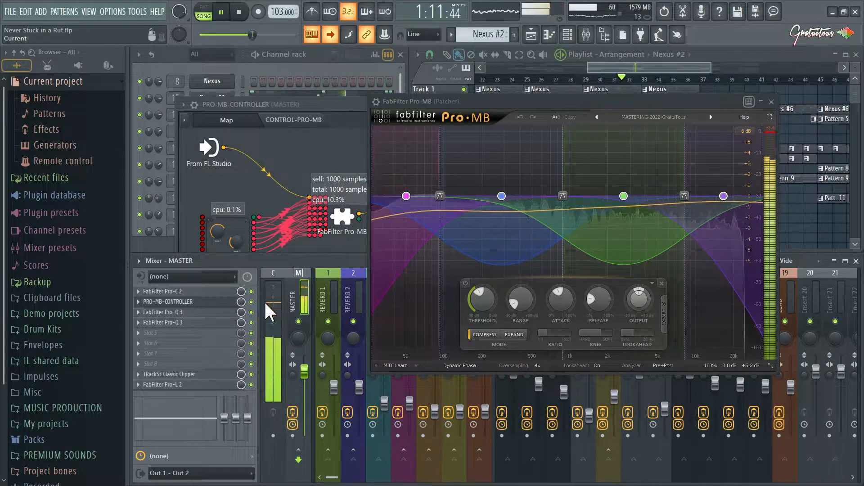
{"action": "key", "text": "Escape"}
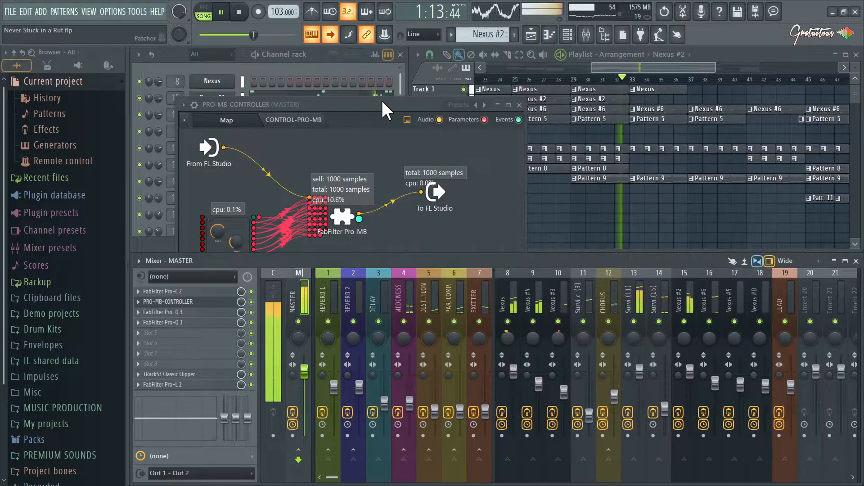
{"action": "left_click_drag", "start_coordinate": [381, 100], "coordinate": [342, 58]}
{"action": "key", "text": "Escape"}
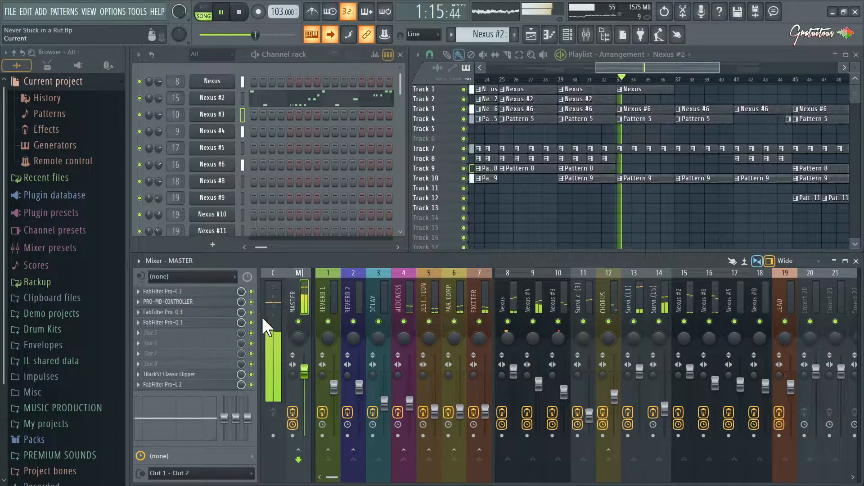
View the FabFilter Pro-Q 3 in slot 3 of the master track and the drum channels at the end of the channel rack
{"action": "left_click", "coordinate": [238, 312]}
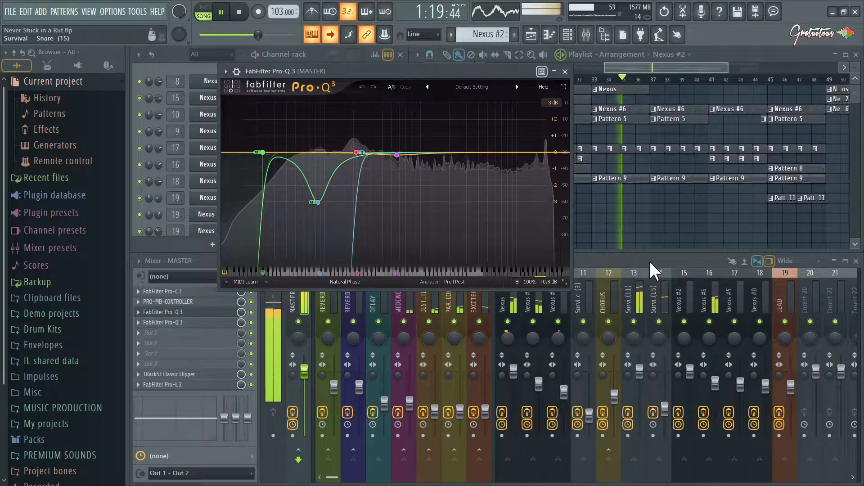
{"action": "left_click", "coordinate": [578, 284]}
{"action": "left_click", "coordinate": [733, 291]}
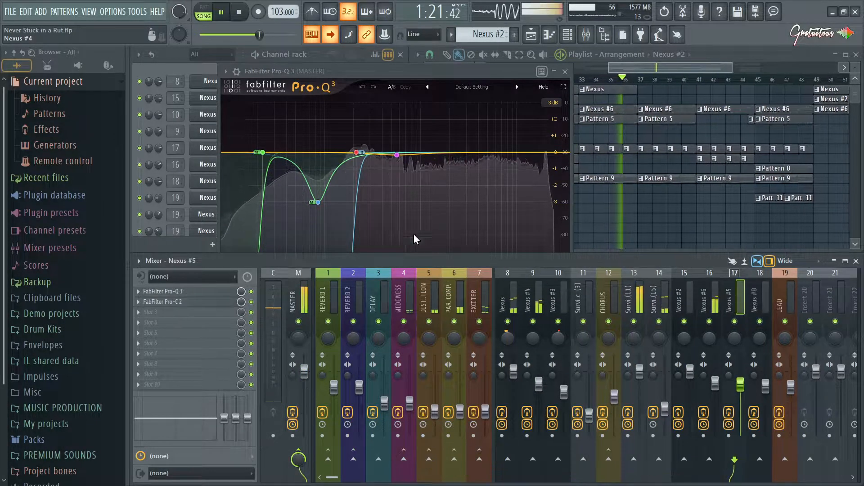
{"action": "left_click", "coordinate": [213, 67]}
{"action": "scroll", "coordinate": [266, 144], "scroll_direction": "down", "scroll_amount": 5}
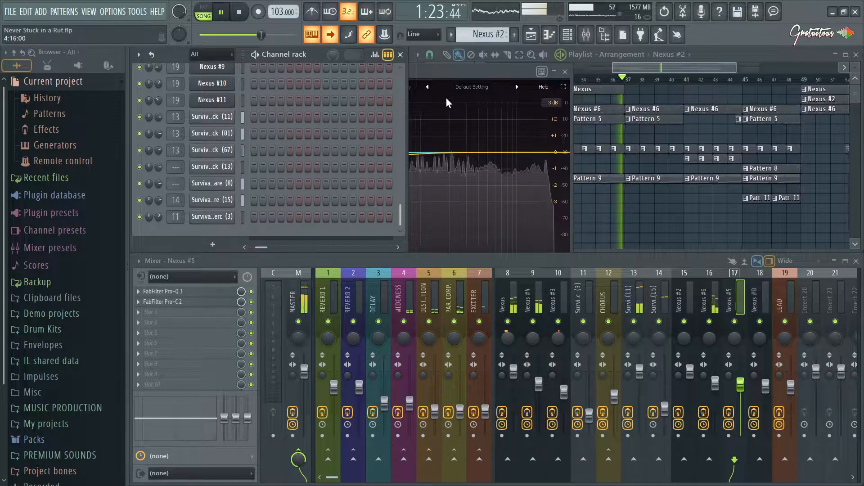
{"action": "left_click", "coordinate": [452, 69]}
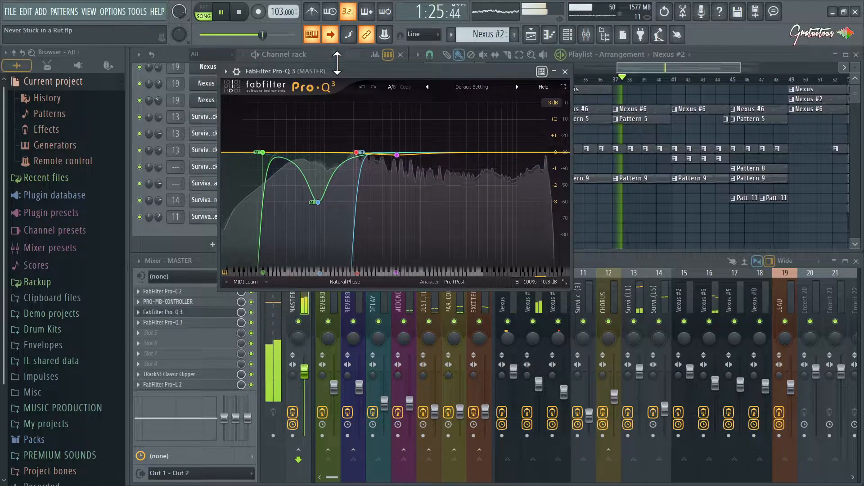
{"action": "left_click_drag", "start_coordinate": [331, 64], "coordinate": [327, 54]}
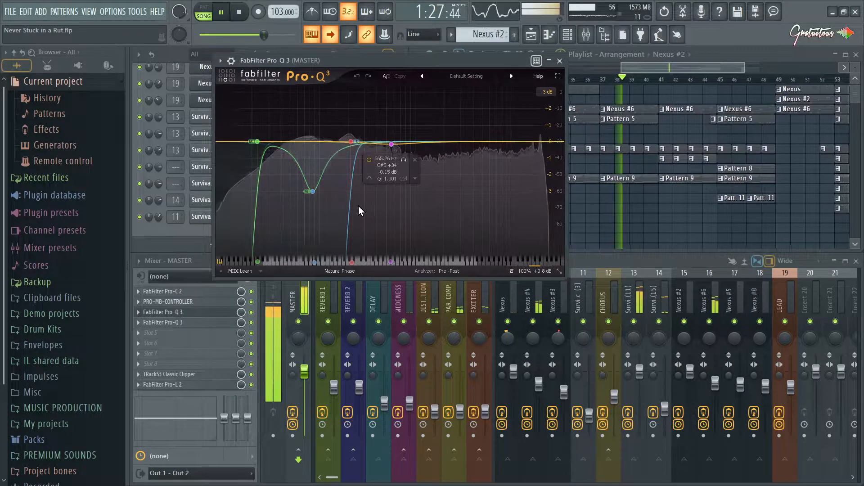
Inspect the mid-channel bell cut at about 85 Hz in the Pro-Q 3, and bypass and re-enable the EQ twice for comparison
{"action": "left_click", "coordinate": [313, 191]}
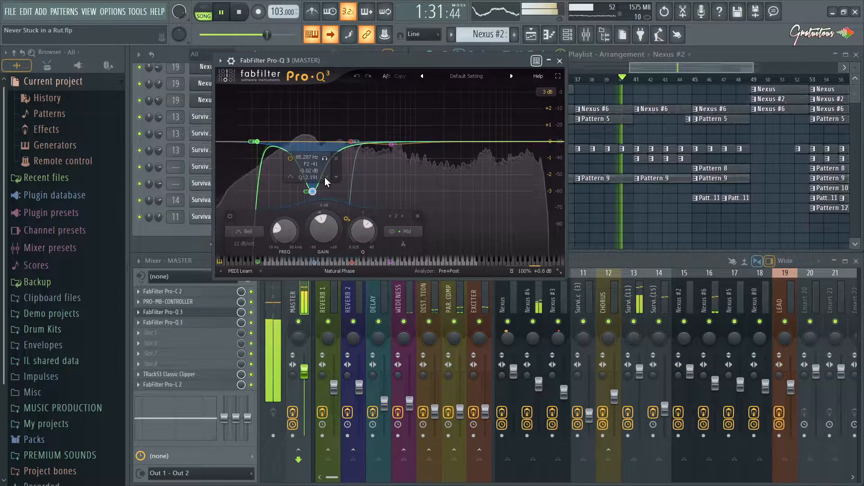
{"action": "left_click", "coordinate": [511, 274]}
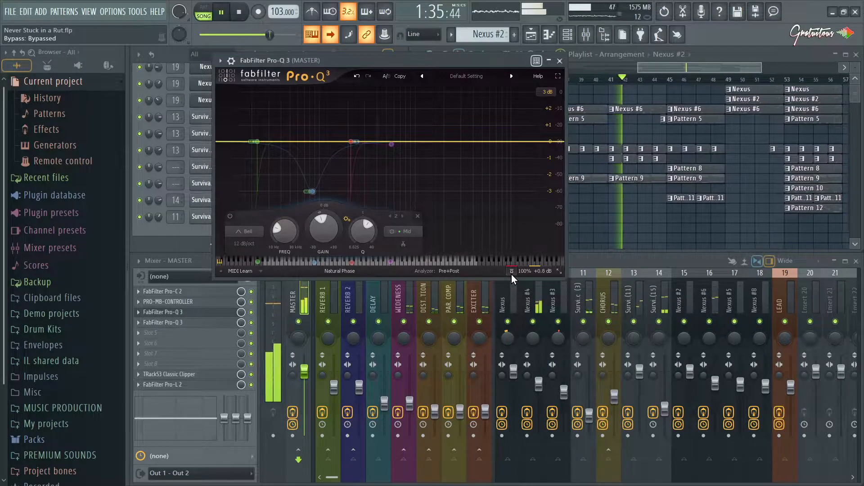
{"action": "left_click", "coordinate": [511, 271]}
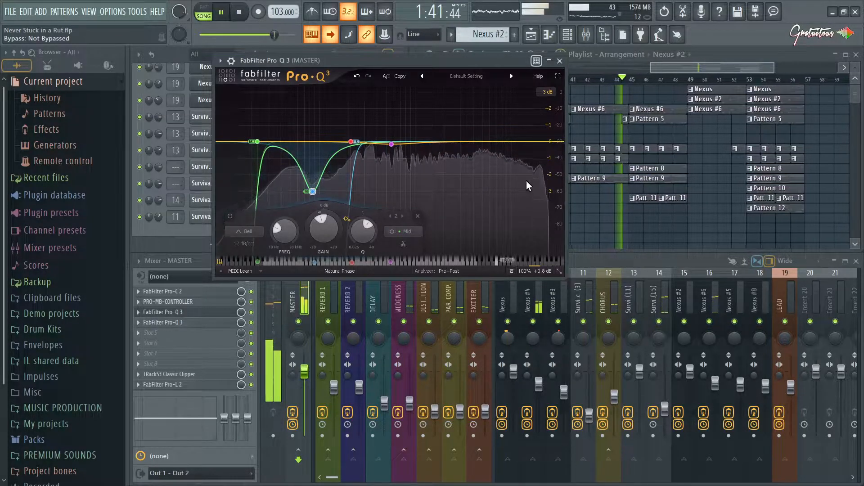
{"action": "left_click", "coordinate": [512, 271]}
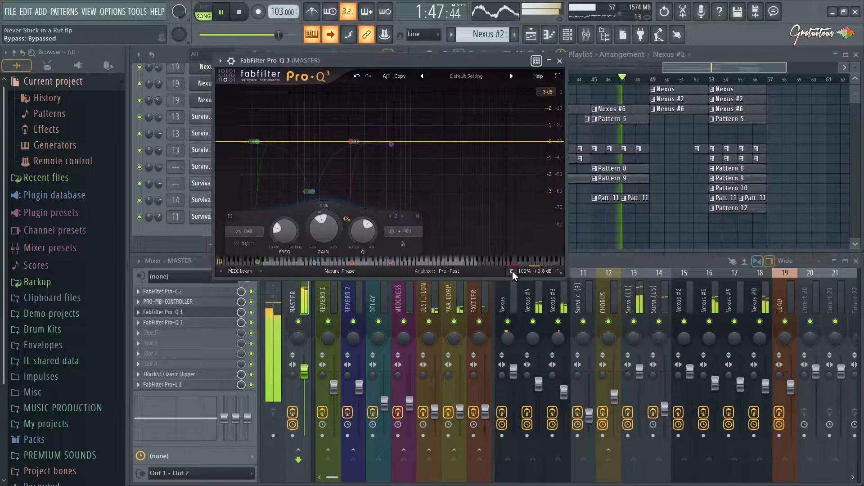
{"action": "left_click", "coordinate": [513, 271]}
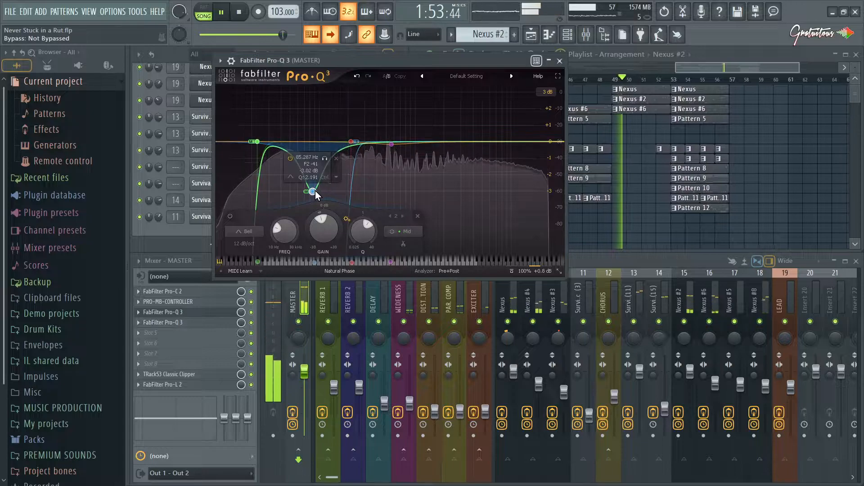
Reduce the cut of the 85 Hz mid bell to about -2.79 dB, inspect the bell near 565 Hz, and close the EQ
{"action": "left_click_drag", "start_coordinate": [333, 230], "coordinate": [333, 229]}
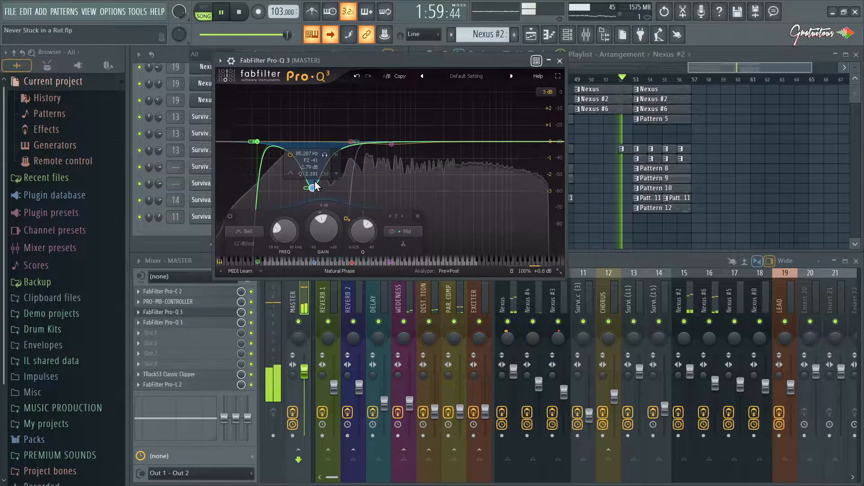
{"action": "left_click", "coordinate": [391, 144]}
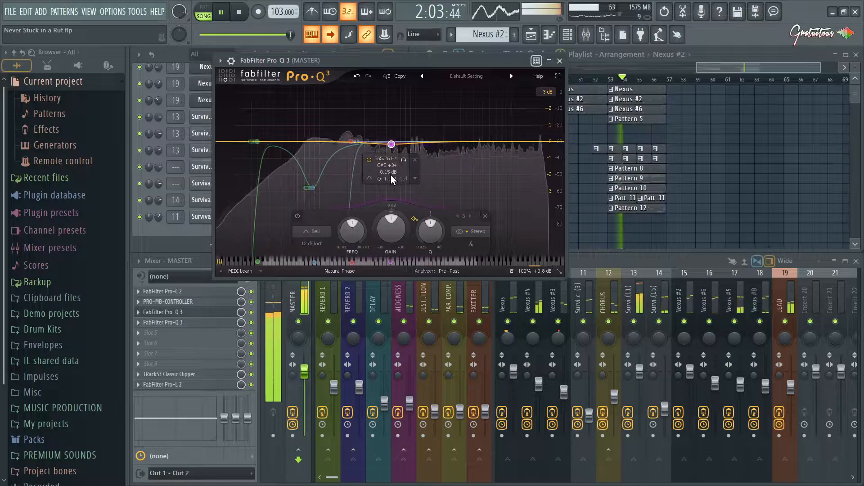
{"action": "left_click_drag", "start_coordinate": [450, 60], "coordinate": [431, 58]}
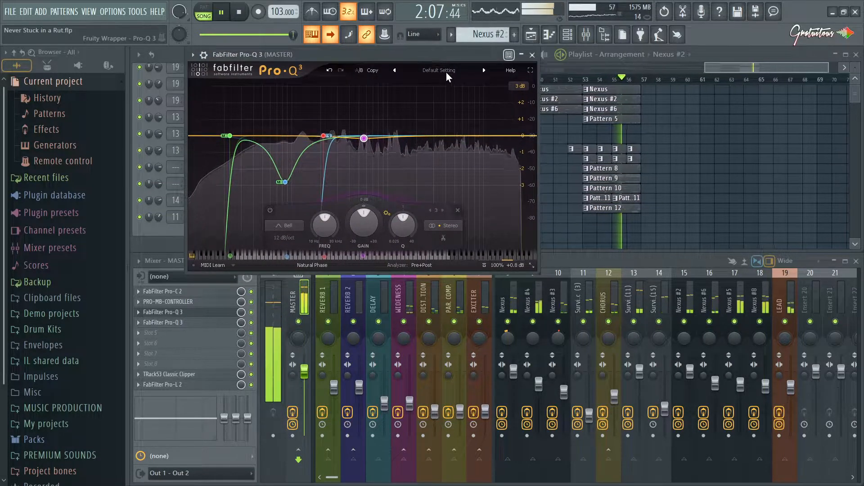
{"action": "key", "text": "Escape"}
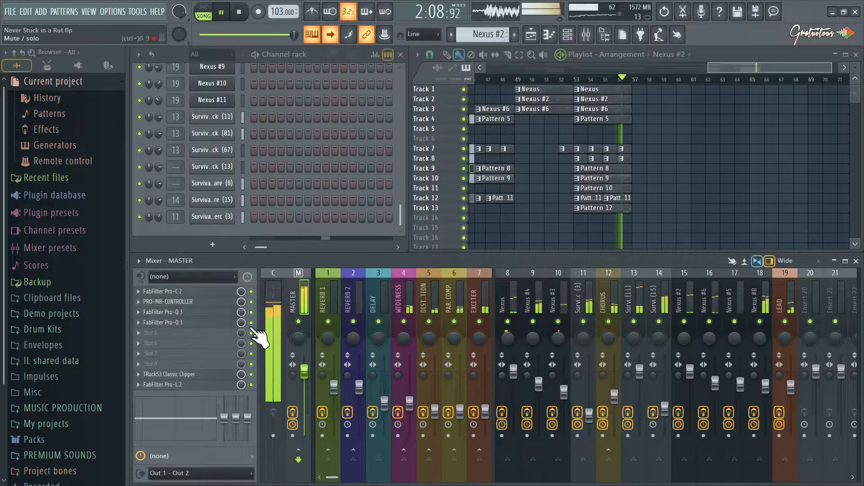
Open the Pro-Q 3 in slot 4 of the master track, select the dynamic bell near 936 Hz and set the display range to 6 dB
{"action": "left_click", "coordinate": [212, 323]}
{"action": "left_click", "coordinate": [499, 191]}
{"action": "left_click", "coordinate": [632, 117]}
{"action": "left_click", "coordinate": [644, 137]}
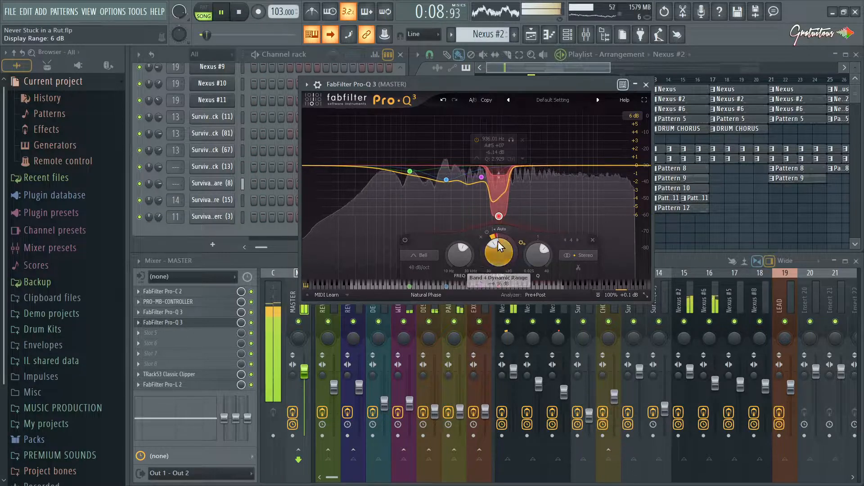
{"action": "left_click_drag", "start_coordinate": [501, 89], "coordinate": [465, 73]}
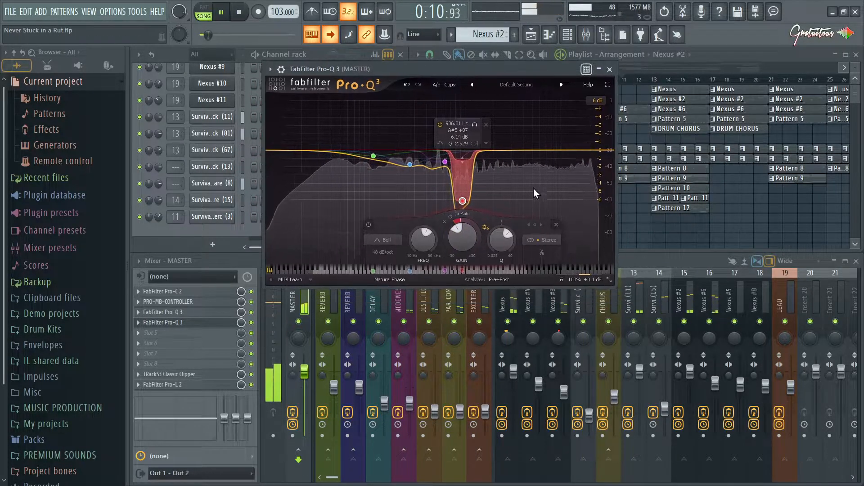
Bypass and re-enable the slot 4 EQ to compare the mix, and save the project with playback stopped
{"action": "left_click", "coordinate": [560, 280]}
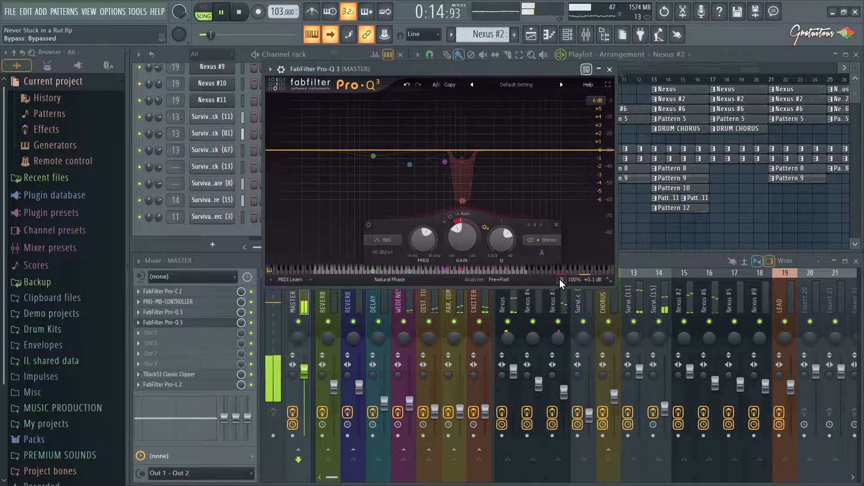
{"action": "left_click", "coordinate": [561, 279]}
{"action": "left_click_drag", "start_coordinate": [504, 68], "coordinate": [448, 62]}
{"action": "key", "text": "space"}
{"action": "key", "text": "ctrl+s"}
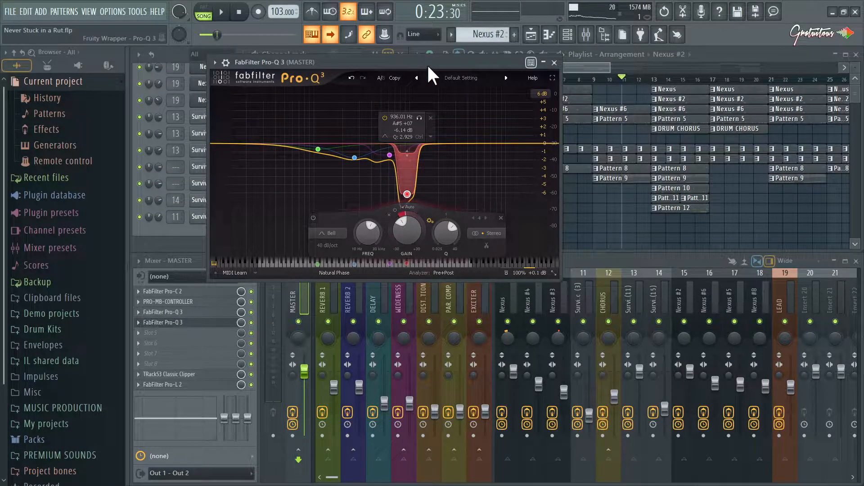
Play a live note through the Nexus #9 channel to watch the 936 Hz dynamic band react, and close the EQ
{"action": "left_click_drag", "start_coordinate": [255, 56], "coordinate": [336, 90]}
{"action": "left_click", "coordinate": [242, 73]}
{"action": "key", "text": "space"}
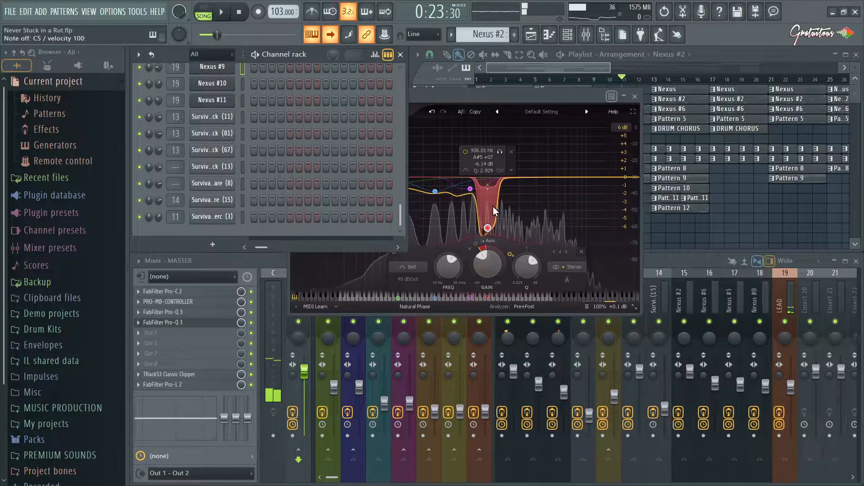
{"action": "left_click", "coordinate": [499, 95]}
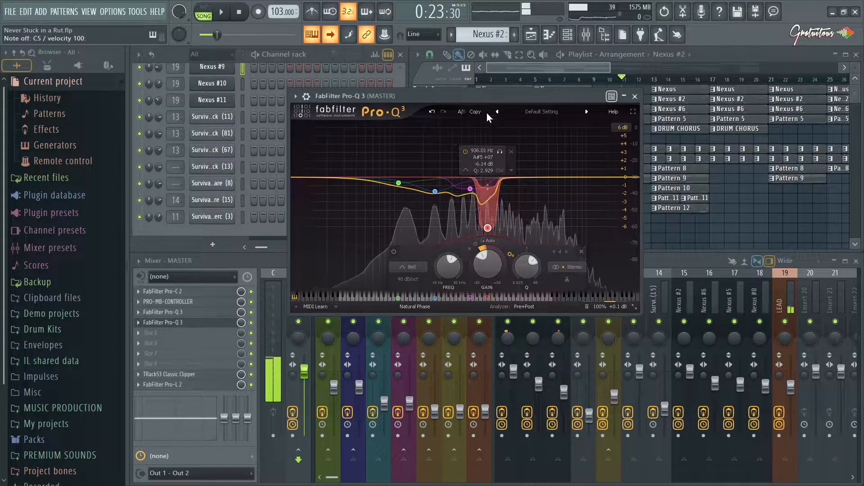
{"action": "key", "text": "Escape"}
View the TRackS3 Classic Clipper on the master track and briefly revisit the slot 4 Pro-Q 3
{"action": "key", "text": "space"}
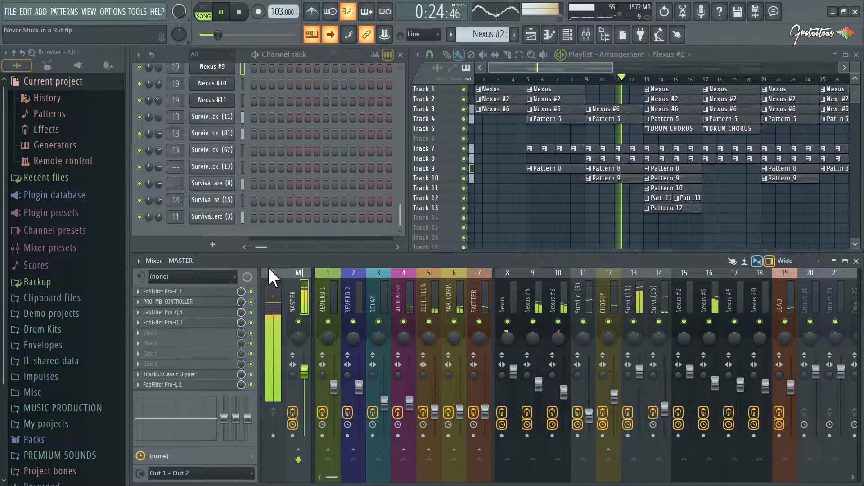
{"action": "key", "text": "space"}
{"action": "left_click", "coordinate": [221, 375]}
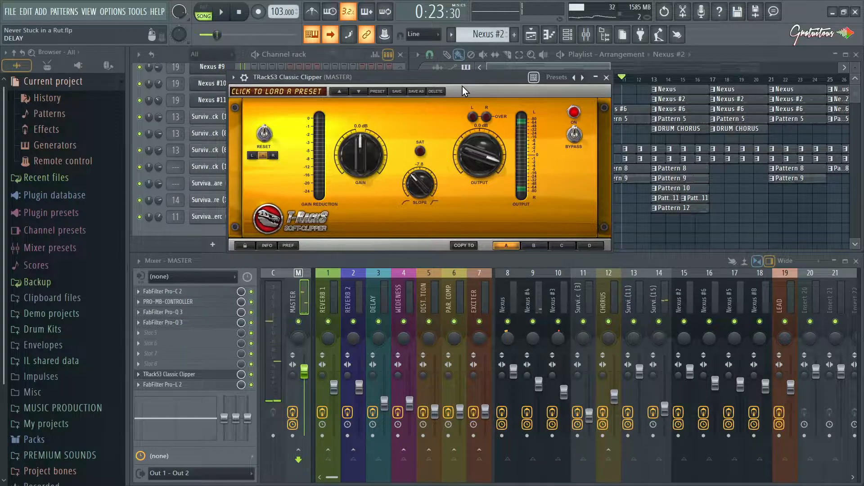
{"action": "left_click_drag", "start_coordinate": [475, 77], "coordinate": [460, 76]}
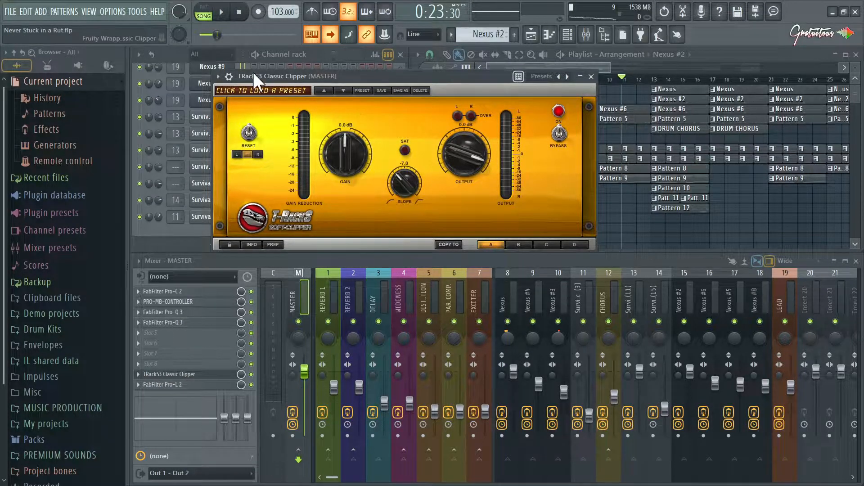
{"action": "left_click", "coordinate": [197, 322]}
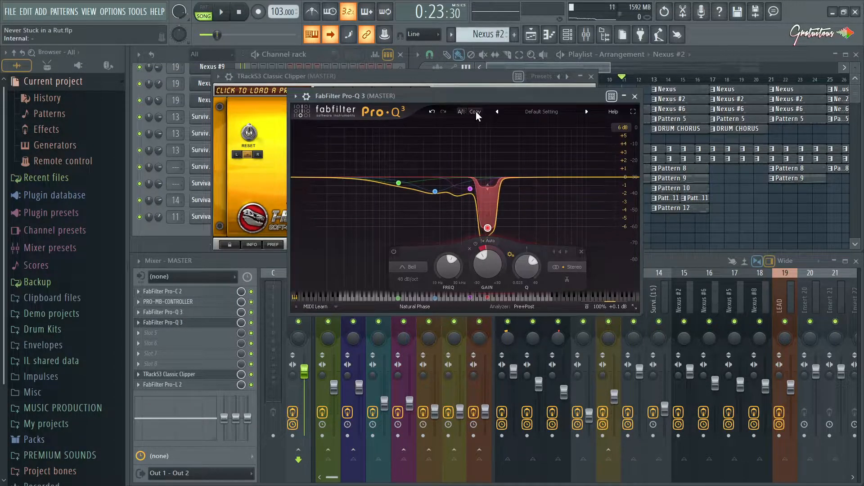
{"action": "key", "text": "Escape"}
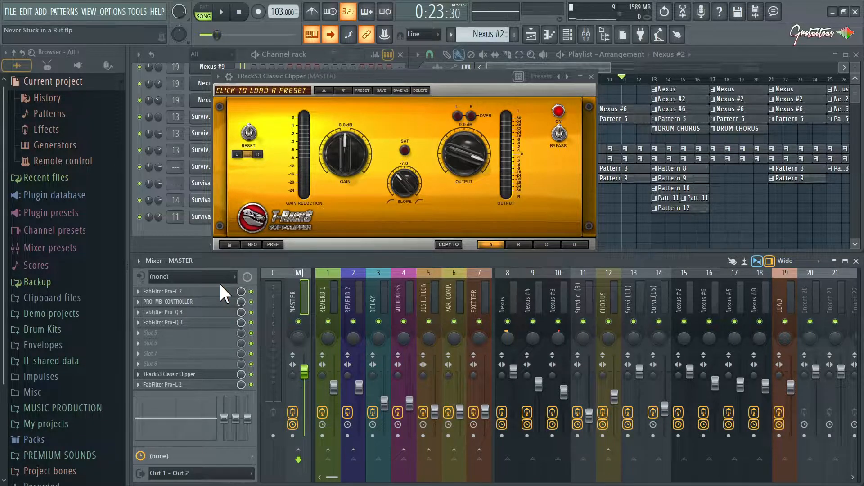
{"action": "left_click", "coordinate": [166, 374]}
{"action": "left_click", "coordinate": [166, 375]}
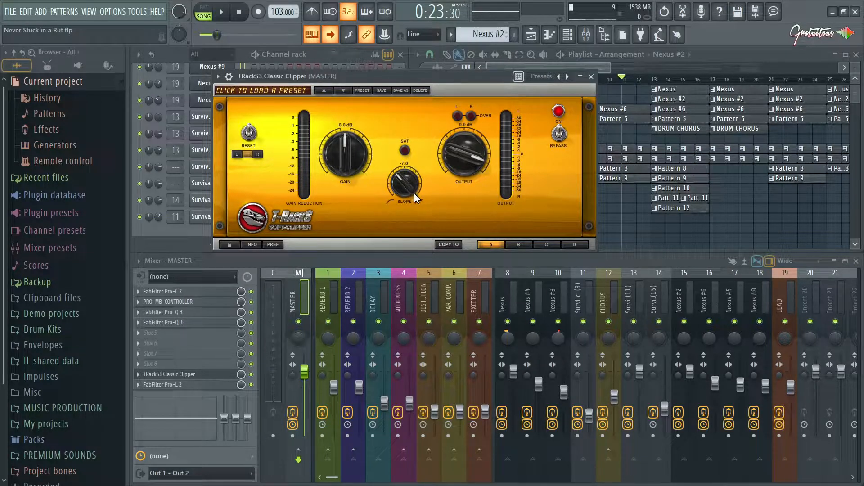
Copy the clipper's A settings to B and vary the slope there, ending at about -5.3
{"action": "left_click", "coordinate": [450, 245]}
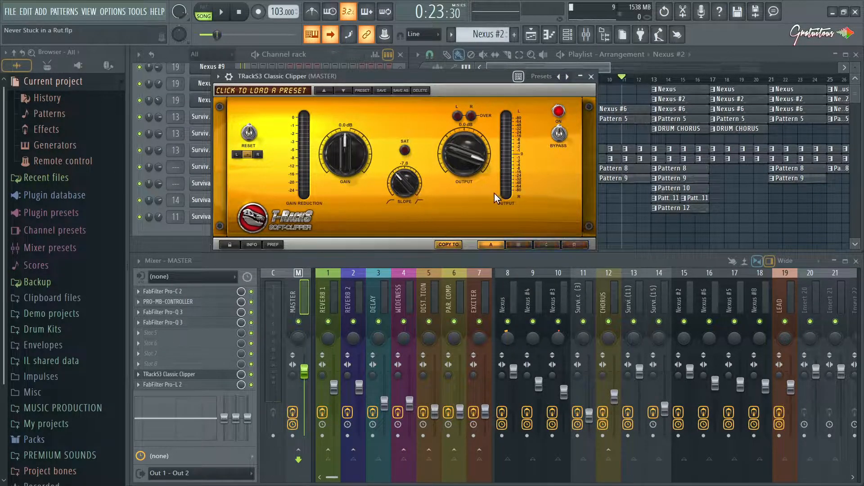
{"action": "left_click", "coordinate": [519, 244]}
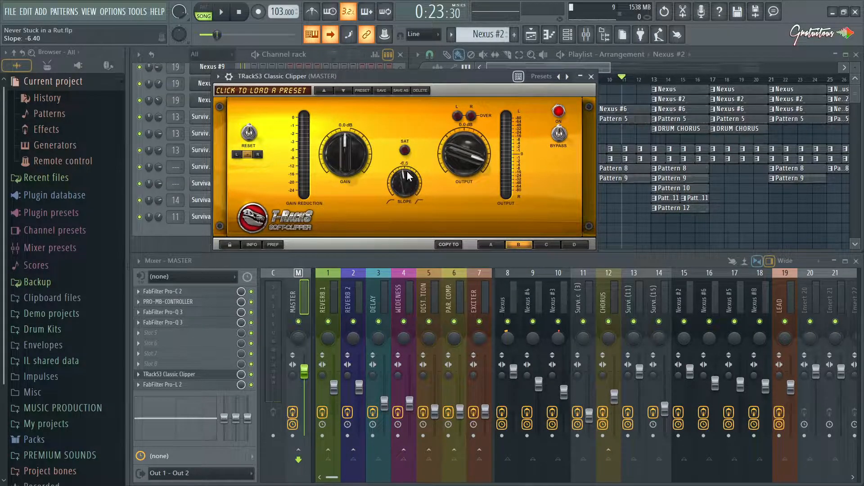
{"action": "left_click_drag", "start_coordinate": [409, 153], "coordinate": [404, 211]}
{"action": "left_click_drag", "start_coordinate": [407, 189], "coordinate": [398, 258]}
{"action": "left_click_drag", "start_coordinate": [412, 192], "coordinate": [411, 165]}
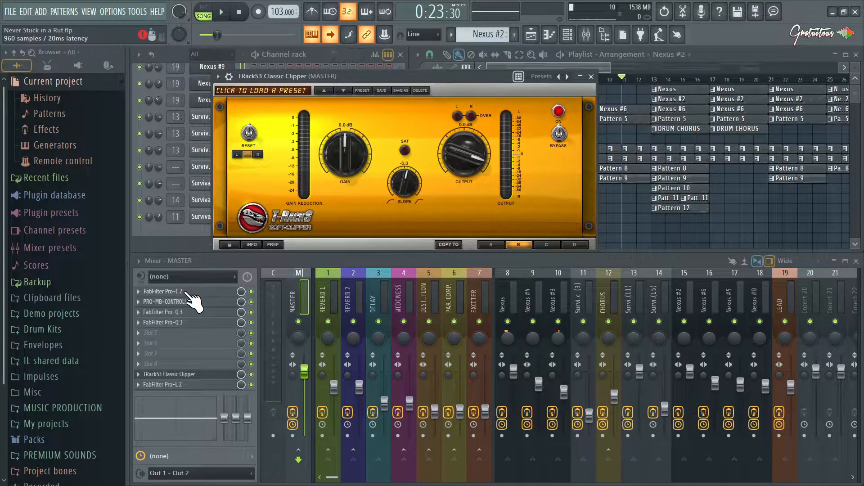
Open the FabFilter Pro-C 2 on the master track and set its meter scale to 90 dB
{"action": "left_click", "coordinate": [186, 294]}
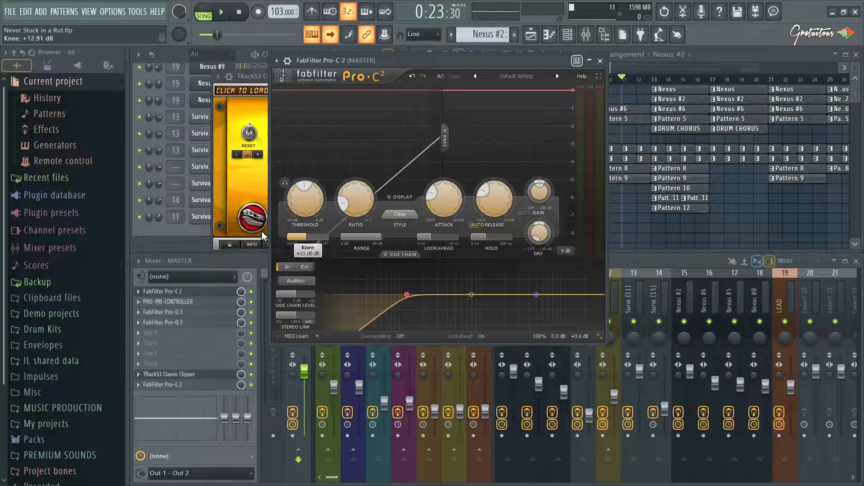
{"action": "left_click", "coordinate": [565, 251]}
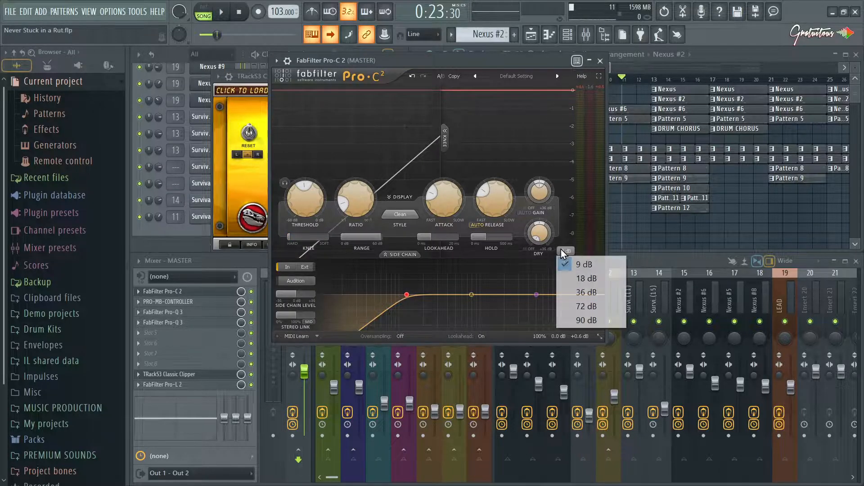
{"action": "left_click", "coordinate": [585, 320]}
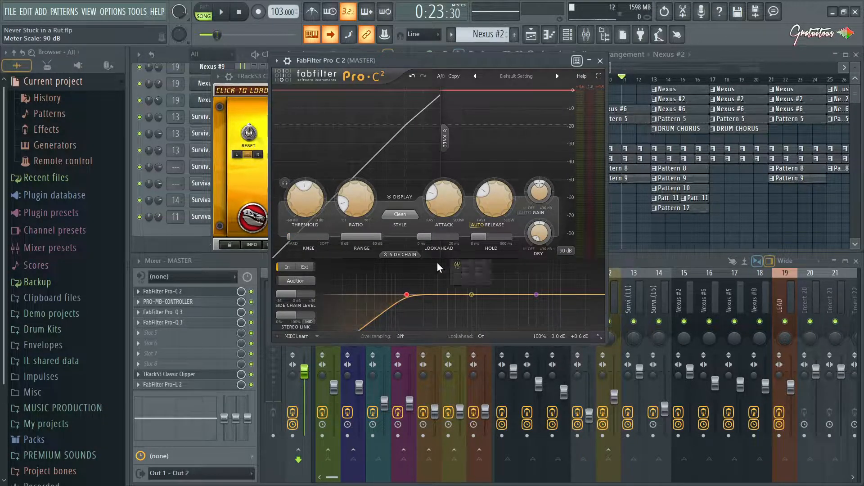
Shape the compression curve with a ratio of 10:1 or higher, a knee of about 32.66 dB and a threshold of about -27.97 dB
{"action": "left_click_drag", "start_coordinate": [363, 206], "coordinate": [439, 117]}
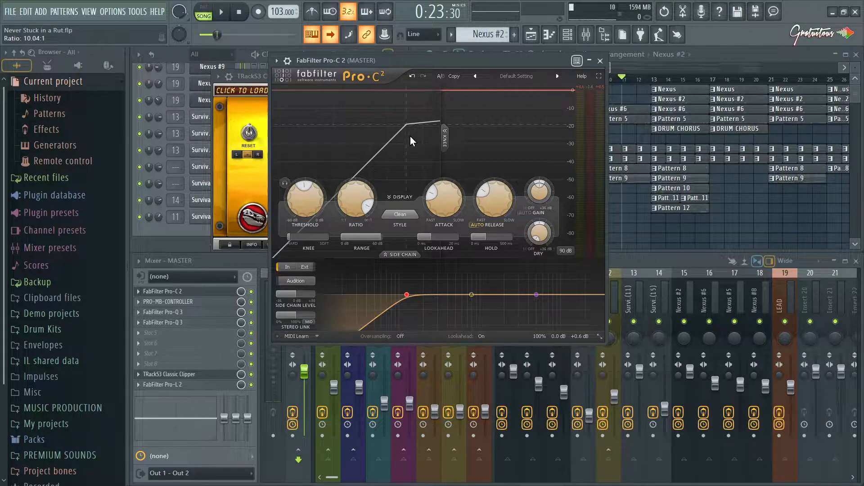
{"action": "left_click_drag", "start_coordinate": [305, 236], "coordinate": [409, 130]}
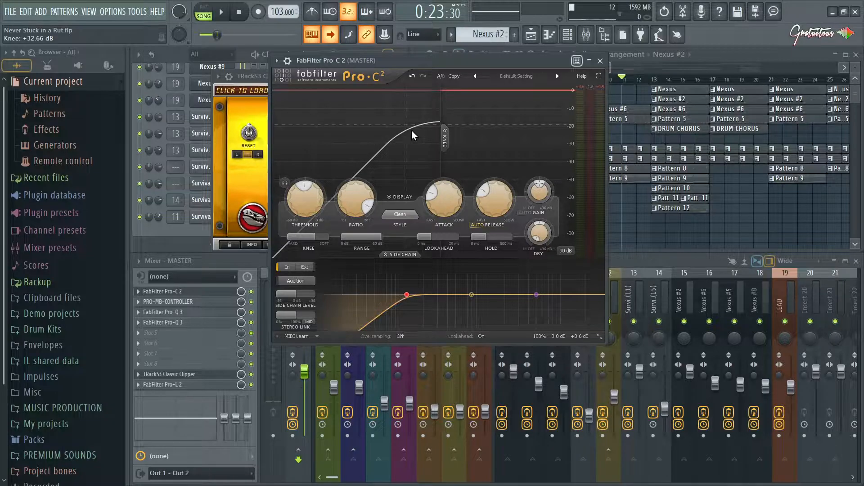
{"action": "left_click_drag", "start_coordinate": [358, 198], "coordinate": [357, 189]}
{"action": "mouse_move", "coordinate": [315, 208]}
{"action": "left_mouse_down"}
{"action": "mouse_move", "coordinate": [311, 227]}
{"action": "mouse_move", "coordinate": [309, 200]}
{"action": "left_mouse_up"}
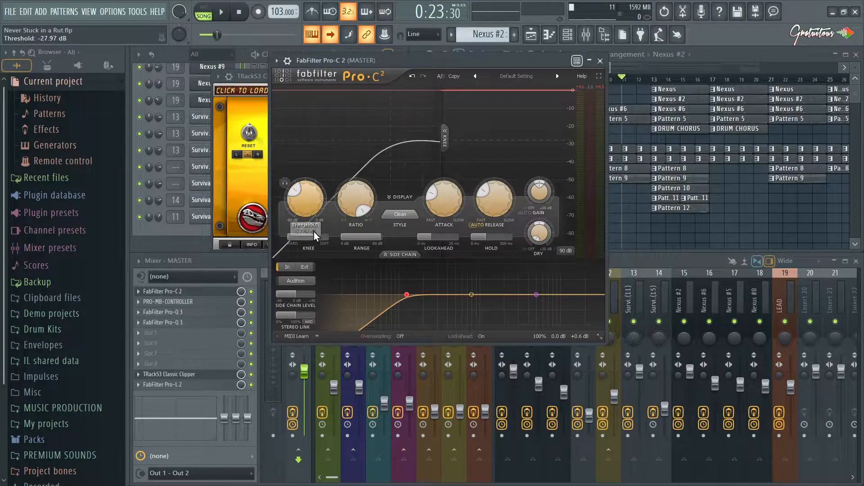
Compare a hard knee of about 0 dB with a soft knee, and raise the threshold to about -12.97 dB
{"action": "left_click_drag", "start_coordinate": [312, 235], "coordinate": [238, 239]}
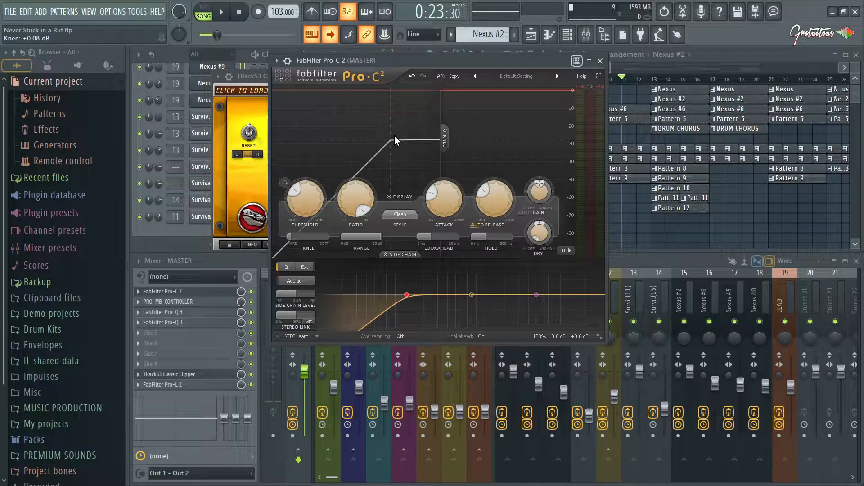
{"action": "left_click_drag", "start_coordinate": [295, 241], "coordinate": [350, 229]}
{"action": "mouse_move", "coordinate": [315, 207]}
{"action": "left_mouse_down"}
{"action": "mouse_move", "coordinate": [296, 219]}
{"action": "mouse_move", "coordinate": [299, 202]}
{"action": "mouse_move", "coordinate": [289, 193]}
{"action": "mouse_move", "coordinate": [308, 193]}
{"action": "left_mouse_up"}
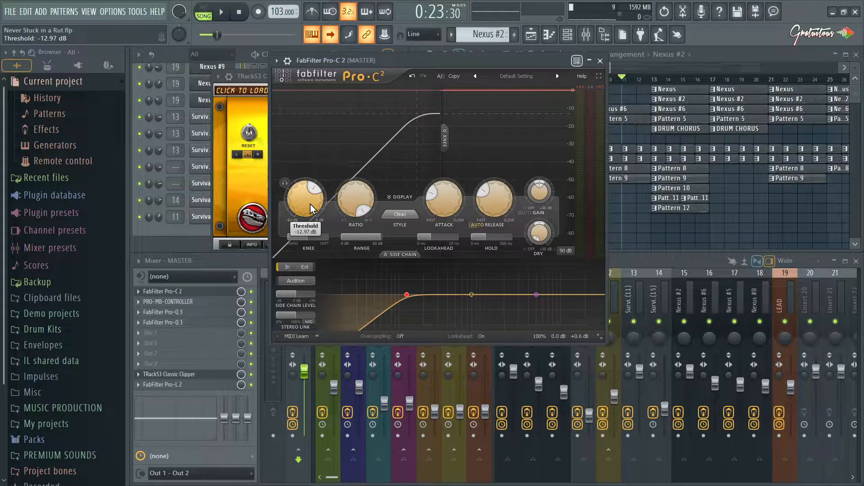
{"action": "left_click_drag", "start_coordinate": [304, 236], "coordinate": [339, 233]}
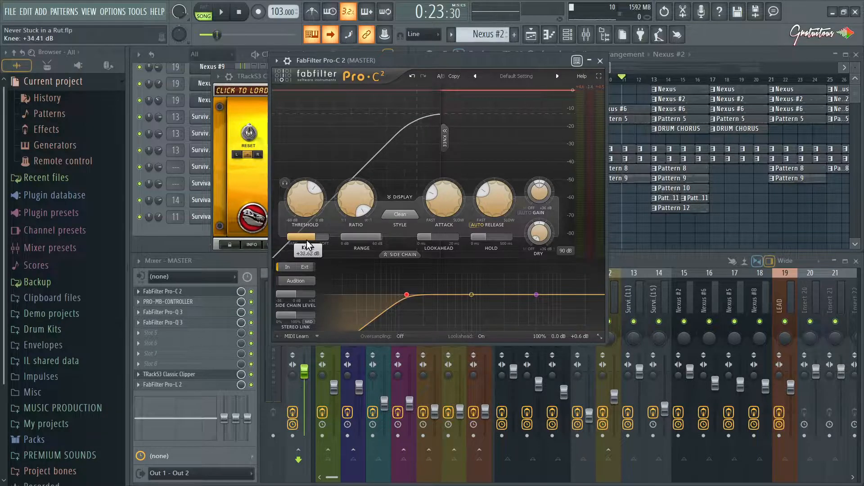
Lower the ratio to about 6.73:1 and compare a hard knee with a soft knee of about 23.24 dB
{"action": "mouse_move", "coordinate": [355, 193]}
{"action": "left_mouse_down"}
{"action": "mouse_move", "coordinate": [340, 273]}
{"action": "mouse_move", "coordinate": [350, 220]}
{"action": "mouse_move", "coordinate": [306, 238]}
{"action": "mouse_move", "coordinate": [250, 246]}
{"action": "mouse_move", "coordinate": [355, 190]}
{"action": "left_mouse_up"}
{"action": "left_click_drag", "start_coordinate": [359, 158], "coordinate": [408, 112]}
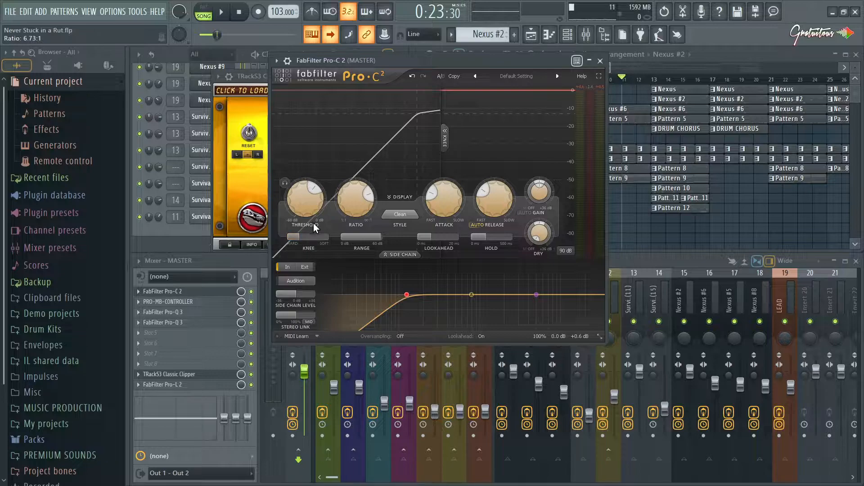
{"action": "left_click_drag", "start_coordinate": [297, 243], "coordinate": [343, 227]}
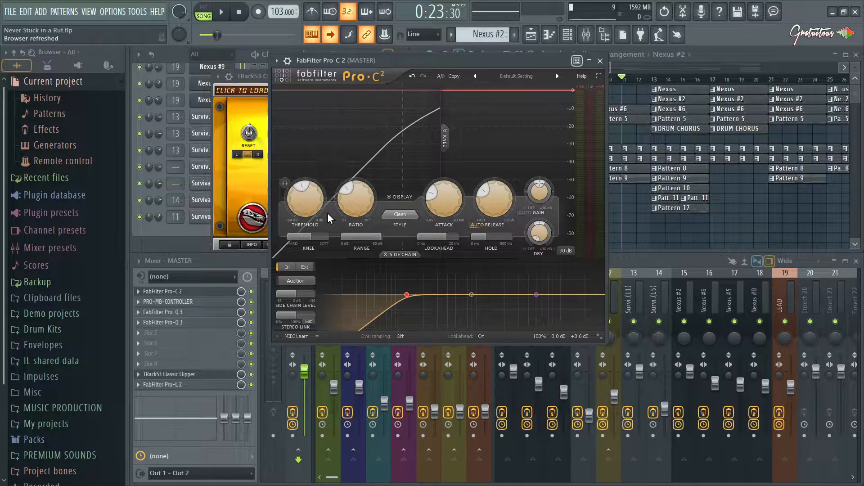
View the global link settings of the compressor's knee control and close them without accepting
{"action": "right_click", "coordinate": [305, 237]}
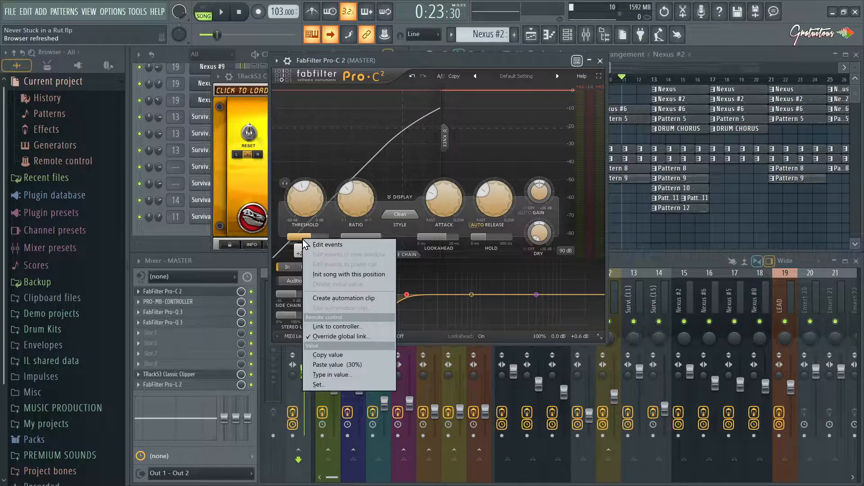
{"action": "left_click", "coordinate": [337, 336]}
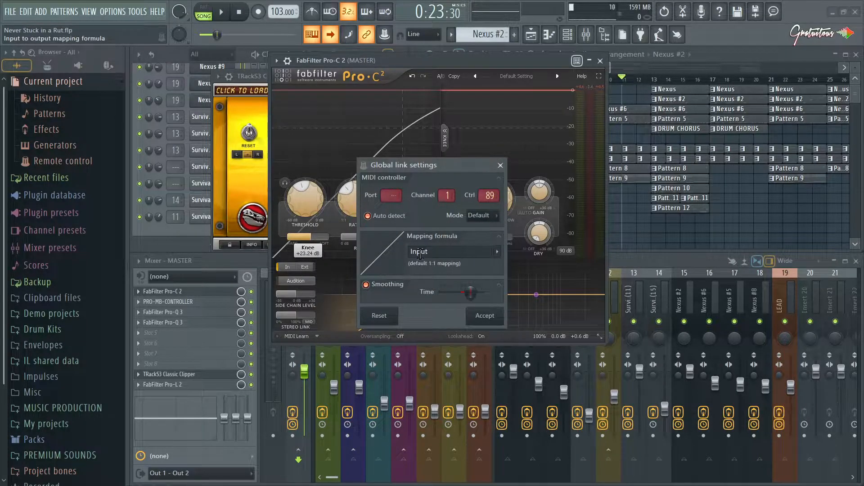
{"action": "left_click_drag", "start_coordinate": [431, 167], "coordinate": [431, 167]}
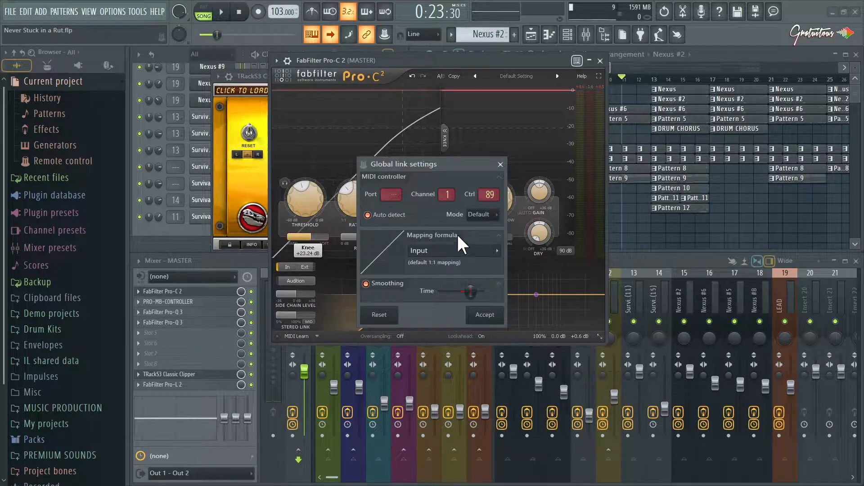
{"action": "left_click", "coordinate": [500, 165]}
Lower the compressor's ratio to about 1.05:1 and raise it to 7.00:1 to compare the curves
{"action": "scroll", "coordinate": [371, 207], "scroll_direction": "down", "scroll_amount": 1}
{"action": "scroll", "coordinate": [371, 211], "scroll_direction": "down", "scroll_amount": 4}
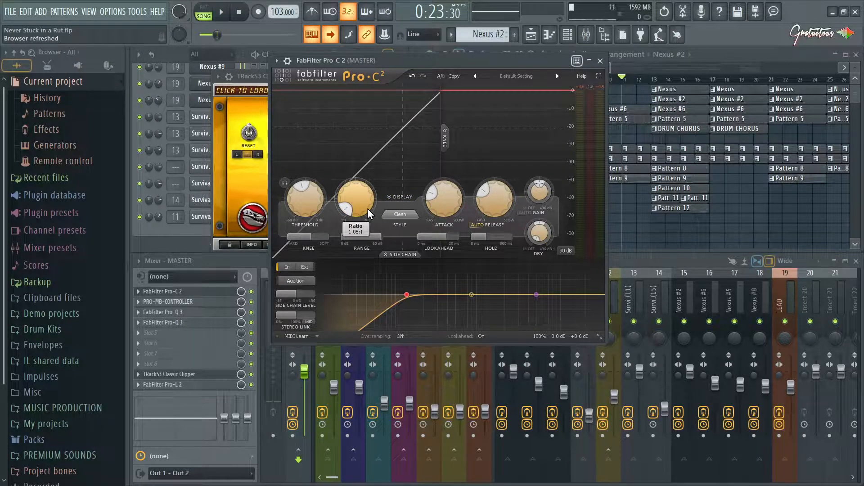
{"action": "scroll", "coordinate": [366, 201], "scroll_direction": "up", "scroll_amount": 8}
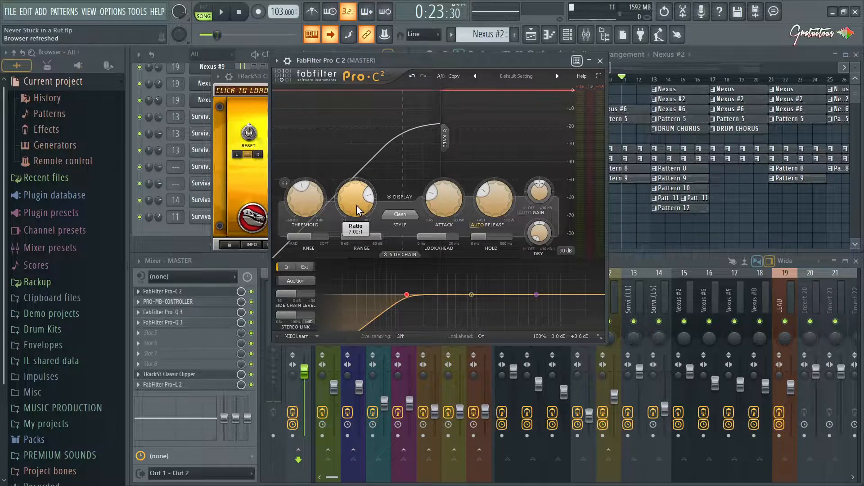
Examine the mapping formula in the compressor ratio's global link settings and close them without accepting
{"action": "right_click", "coordinate": [356, 205]}
{"action": "left_click", "coordinate": [387, 296]}
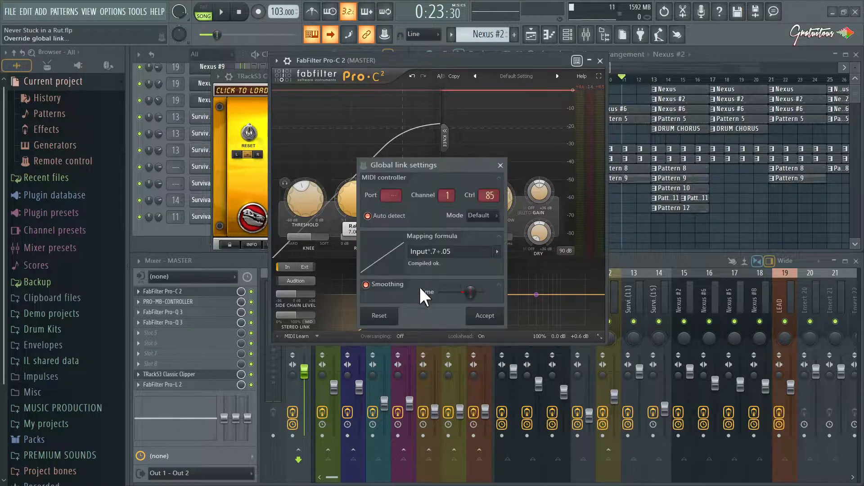
{"action": "left_click", "coordinate": [463, 251]}
{"action": "left_click_drag", "start_coordinate": [438, 168], "coordinate": [453, 151]}
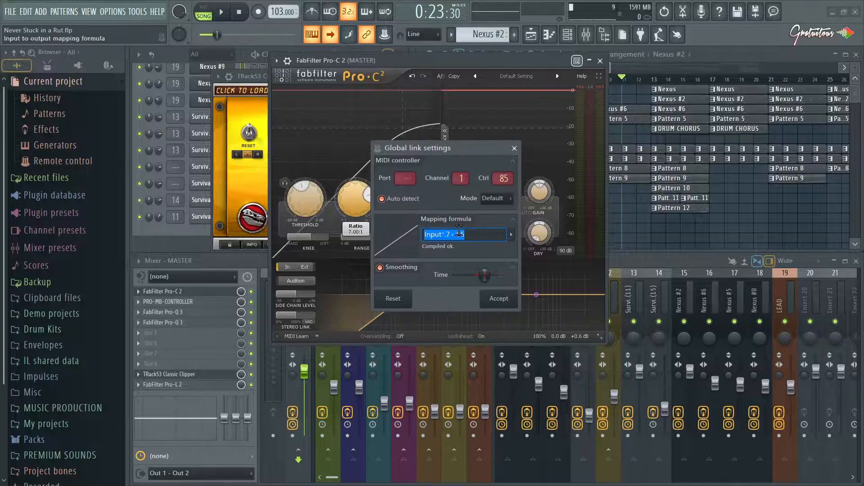
{"action": "left_click", "coordinate": [514, 149]}
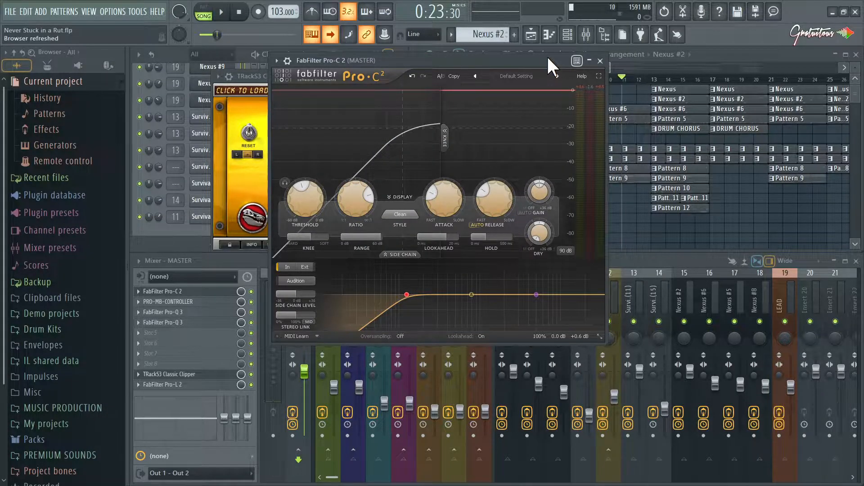
Close the compressor, audition the song briefly with the soft clipper in view, and check the compressor's display once more
{"action": "key", "text": "Escape"}
{"action": "left_click_drag", "start_coordinate": [425, 76], "coordinate": [396, 76]}
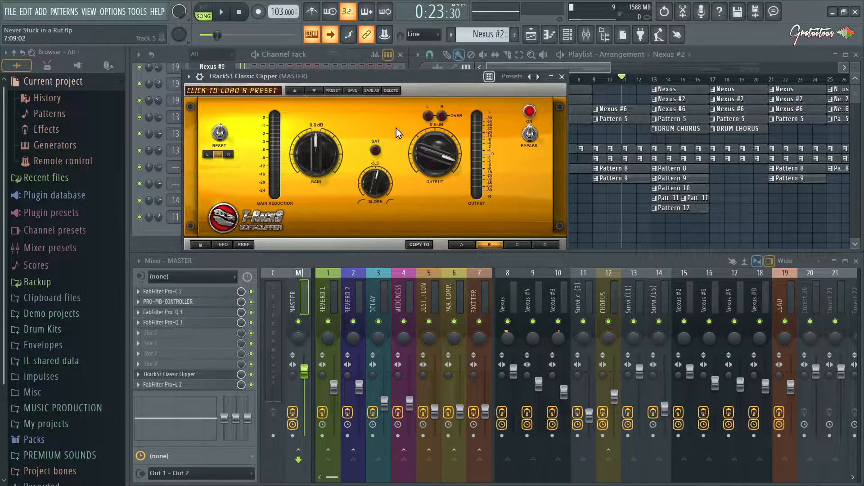
{"action": "key", "text": "space"}
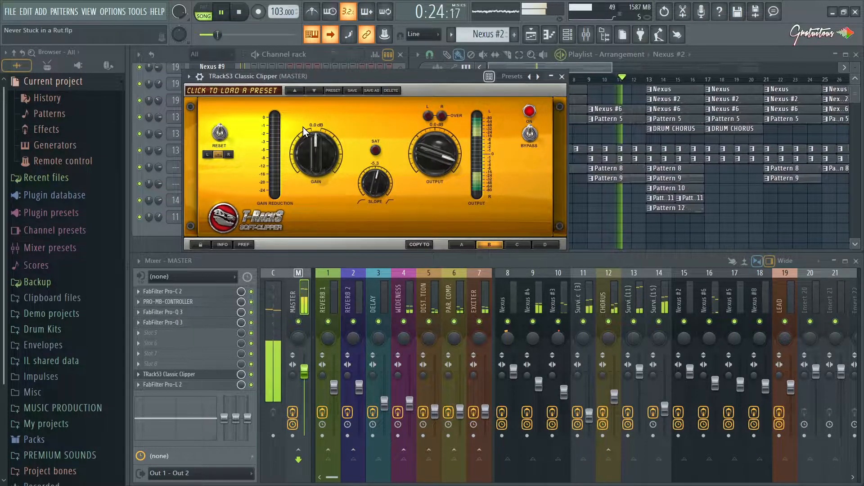
{"action": "key", "text": "space"}
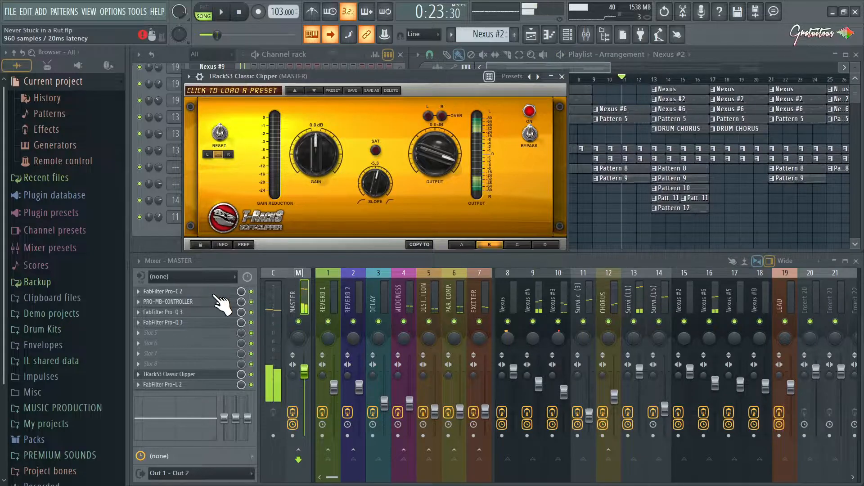
{"action": "left_click", "coordinate": [212, 291]}
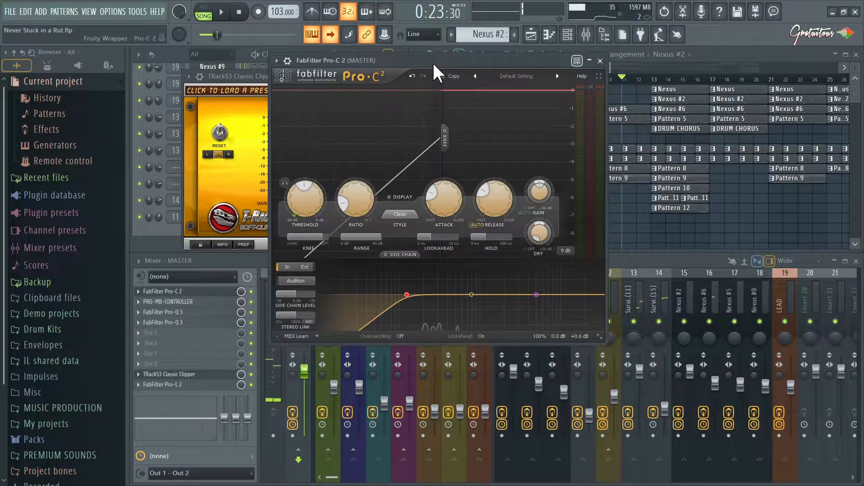
{"action": "key", "text": "Escape"}
Play the song and set the soft clipper's slope to -3.5 in setup B
{"action": "key", "text": "space"}
{"action": "left_click_drag", "start_coordinate": [414, 80], "coordinate": [387, 72]}
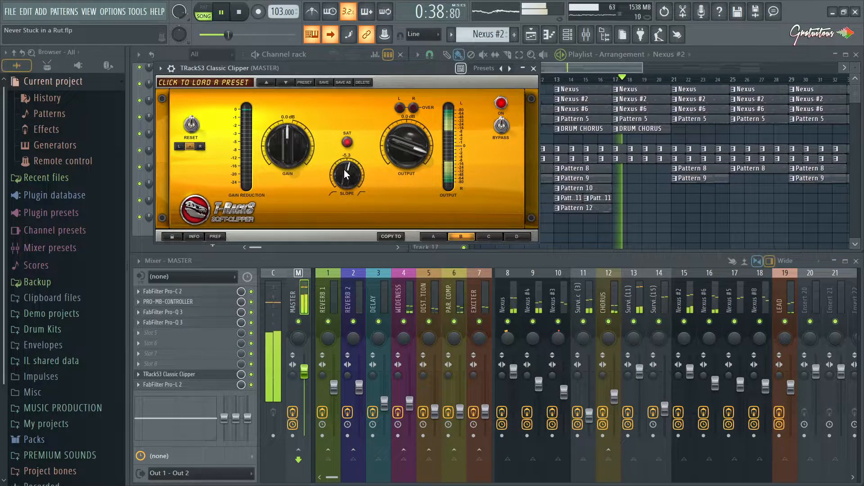
{"action": "scroll", "coordinate": [342, 168], "scroll_direction": "up", "scroll_amount": 5}
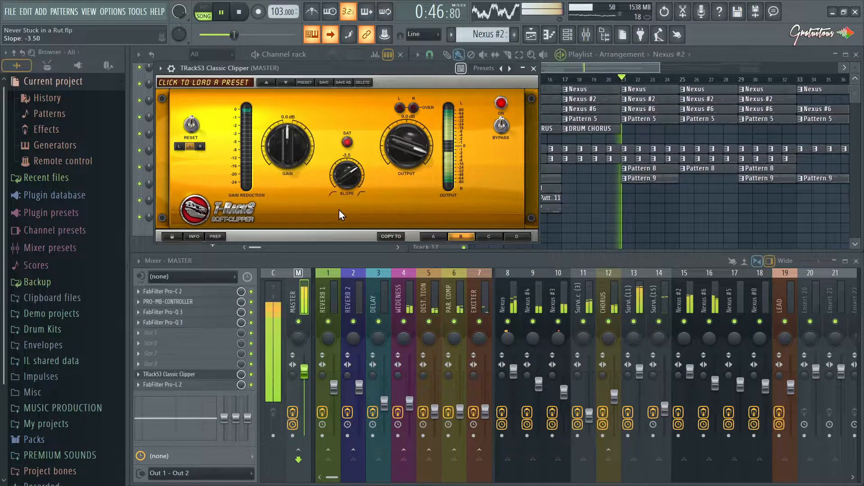
Copy the clipper's setup A to setup C and set its slope to -5.9
{"action": "left_click", "coordinate": [433, 236]}
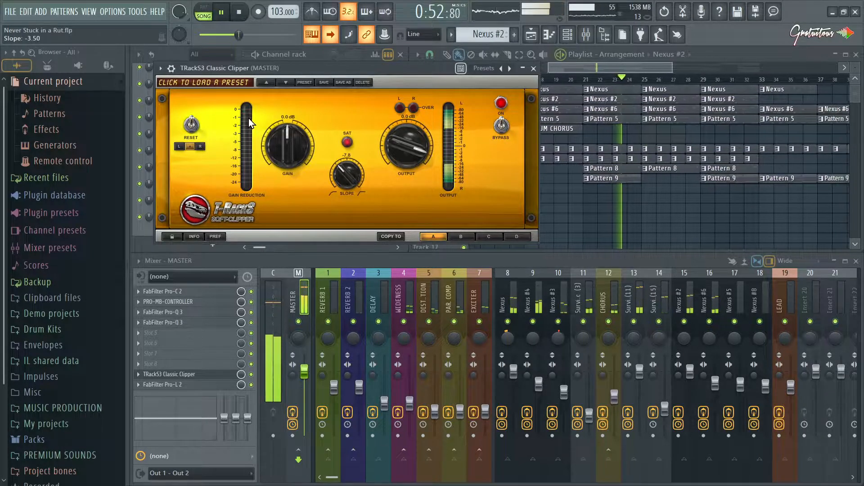
{"action": "left_click", "coordinate": [391, 237]}
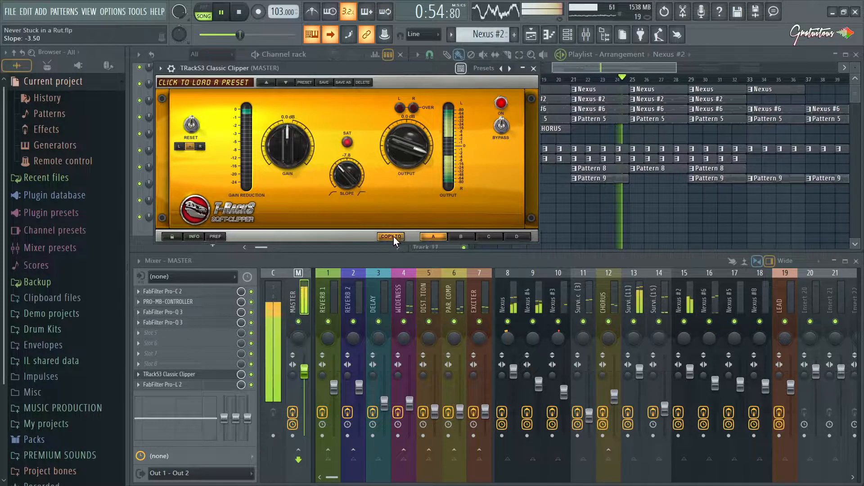
{"action": "left_click", "coordinate": [488, 236]}
{"action": "left_click_drag", "start_coordinate": [346, 177], "coordinate": [349, 174]}
Compare clipper setups A, B and C by ear, return to setup C, and stop playback
{"action": "left_click", "coordinate": [460, 237]}
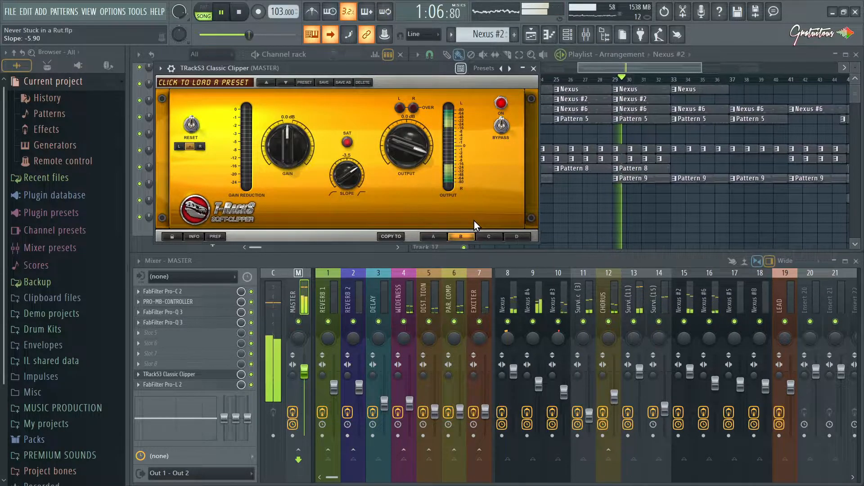
{"action": "left_click", "coordinate": [493, 240]}
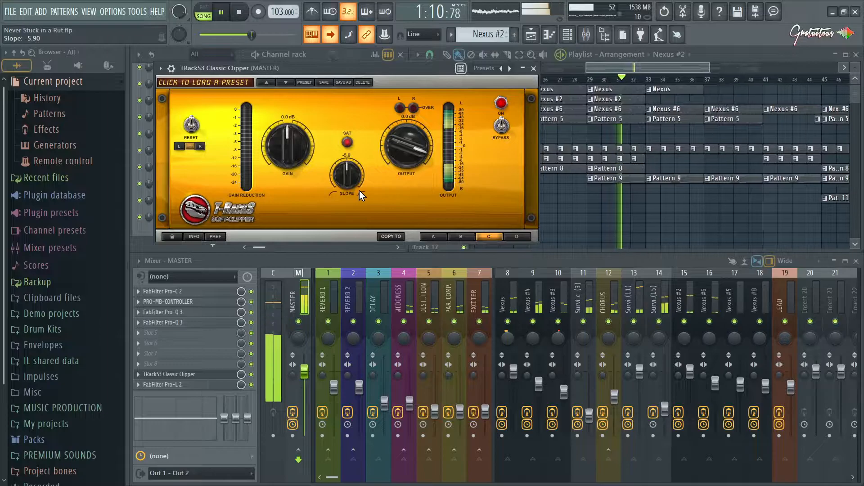
{"action": "left_click", "coordinate": [432, 237]}
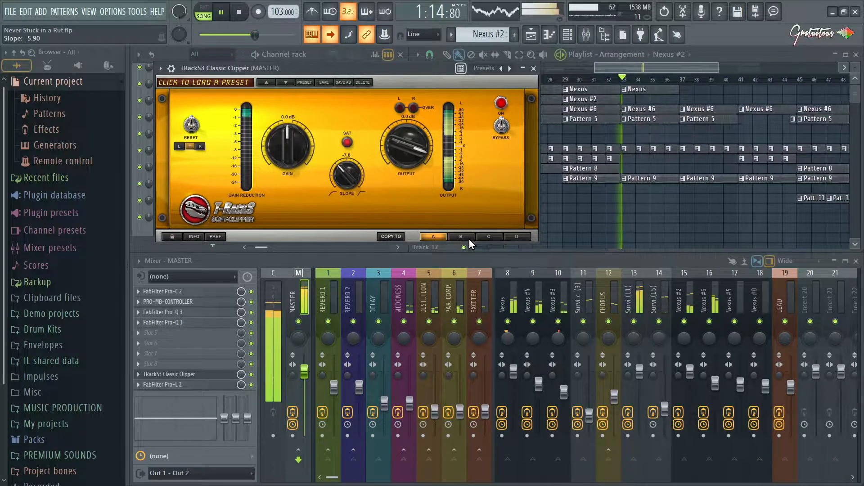
{"action": "left_click", "coordinate": [484, 237]}
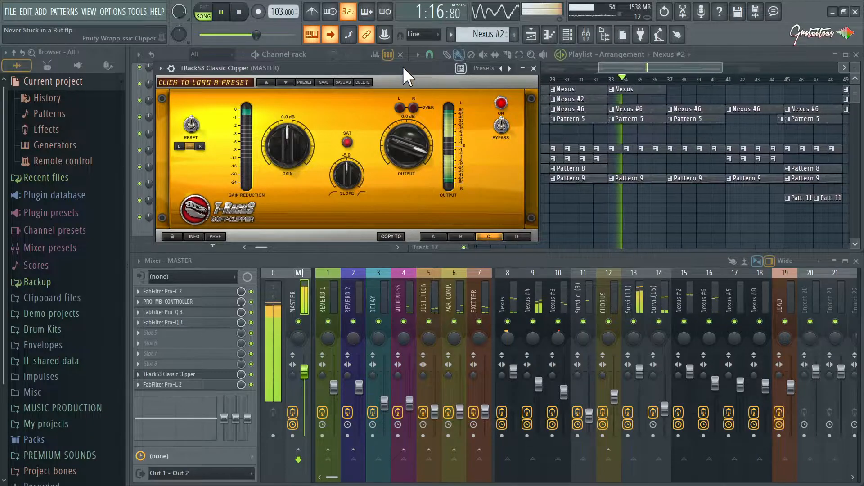
{"action": "key", "text": "space"}
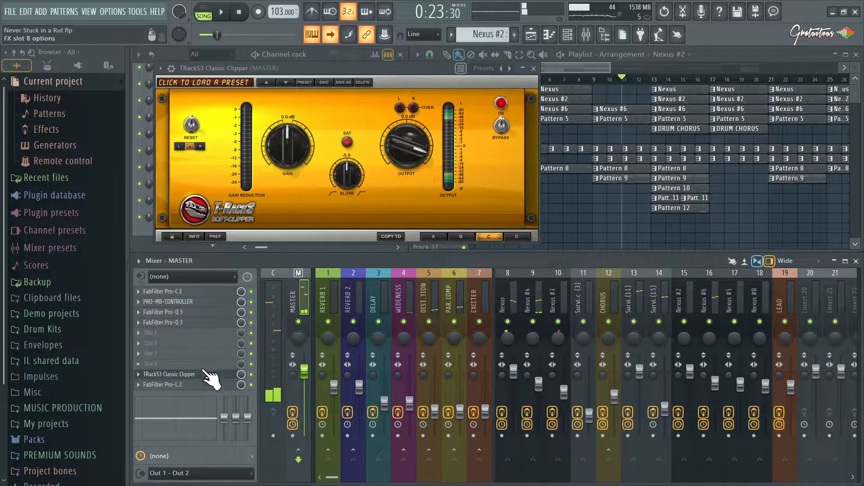
Move the Classic Clipper up one slot on the master and load Fruity Limiter between it and FabFilter Pro-L 2
{"action": "right_click", "coordinate": [162, 374]}
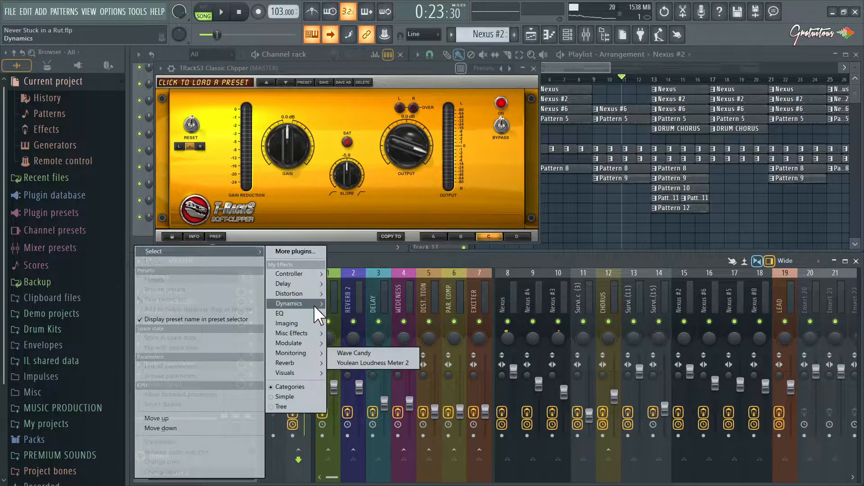
{"action": "mouse_move", "coordinate": [314, 305]}
{"action": "left_click", "coordinate": [379, 352]}
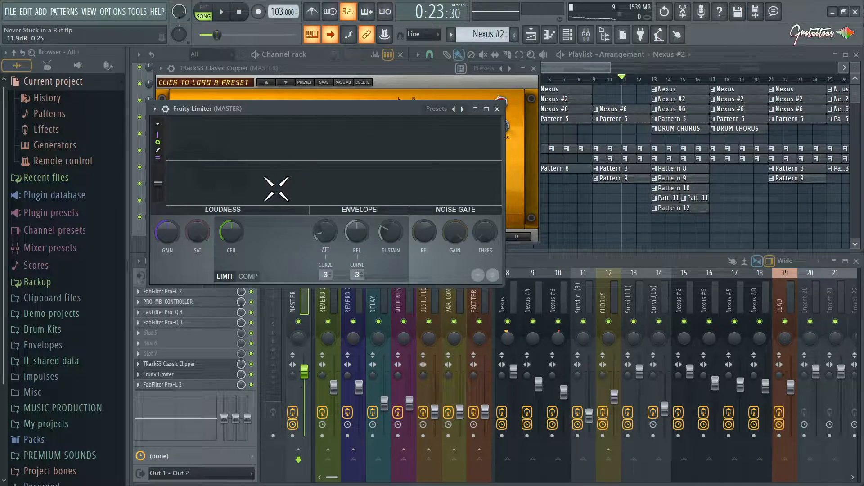
Try a lower ceiling on the Fruity Limiter and arrange its window beside the clipper so both are visible
{"action": "left_click_drag", "start_coordinate": [231, 232], "coordinate": [231, 239]}
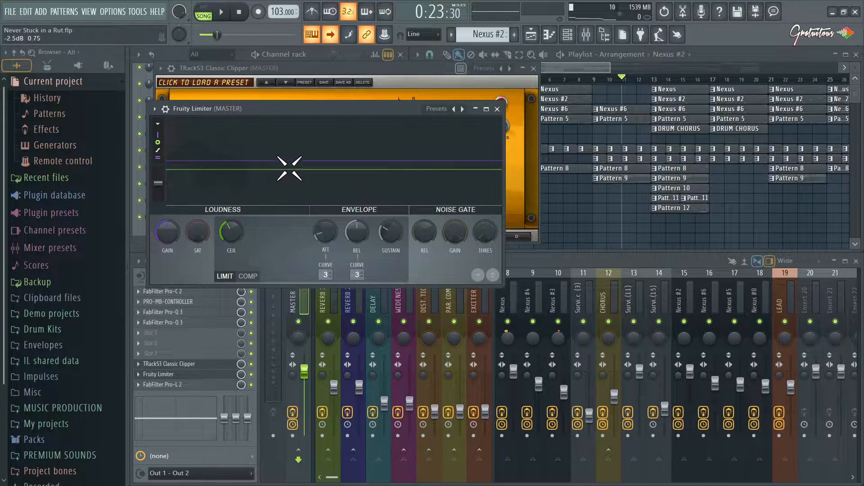
{"action": "left_click_drag", "start_coordinate": [317, 107], "coordinate": [455, 149]}
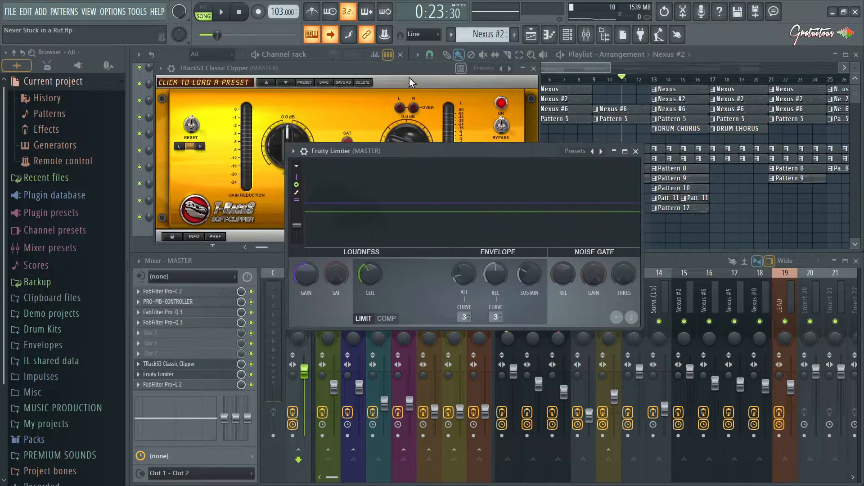
{"action": "mouse_move", "coordinate": [394, 66]}
{"action": "left_mouse_down"}
{"action": "mouse_move", "coordinate": [380, 50]}
{"action": "mouse_move", "coordinate": [365, 51]}
{"action": "mouse_move", "coordinate": [403, 56]}
{"action": "left_mouse_up"}
{"action": "left_click_drag", "start_coordinate": [537, 151], "coordinate": [648, 163]}
{"action": "left_click", "coordinate": [365, 57]}
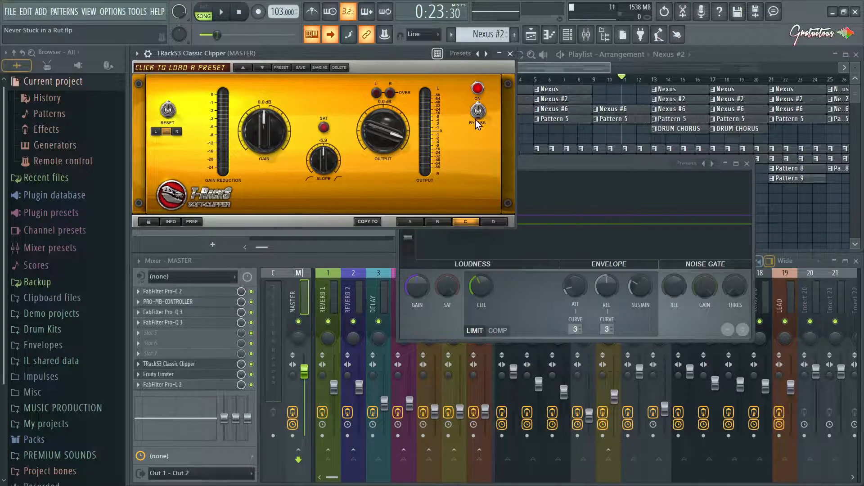
{"action": "left_click_drag", "start_coordinate": [540, 164], "coordinate": [560, 172]}
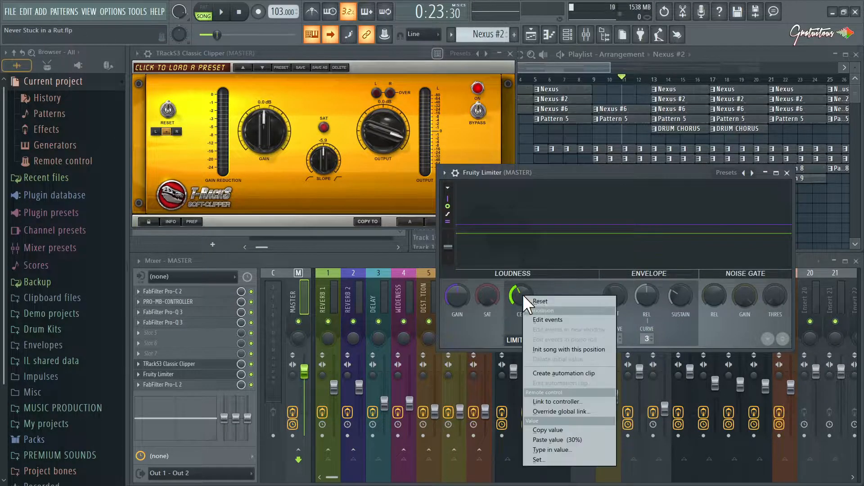
Raise the Fruity Limiter's ceiling to maximum, set its attack to minimum, and play the song
{"action": "left_click_drag", "start_coordinate": [529, 287], "coordinate": [528, 265]}
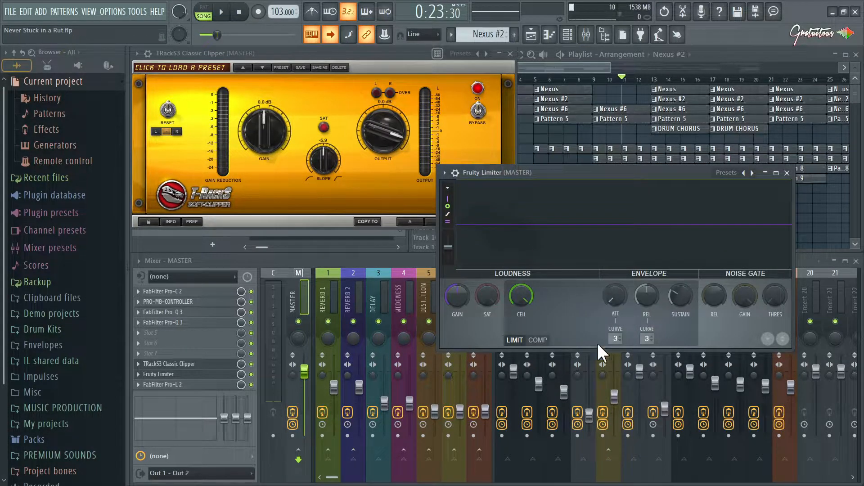
{"action": "key", "text": "space"}
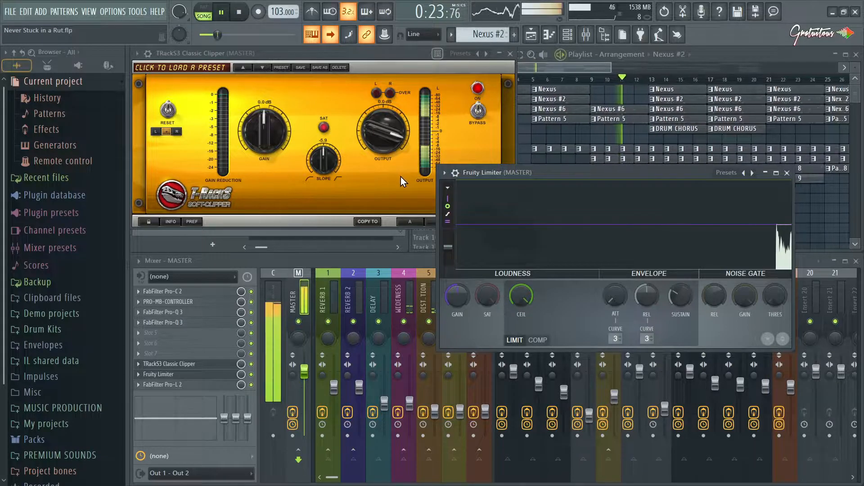
{"action": "left_click_drag", "start_coordinate": [572, 172], "coordinate": [550, 176]}
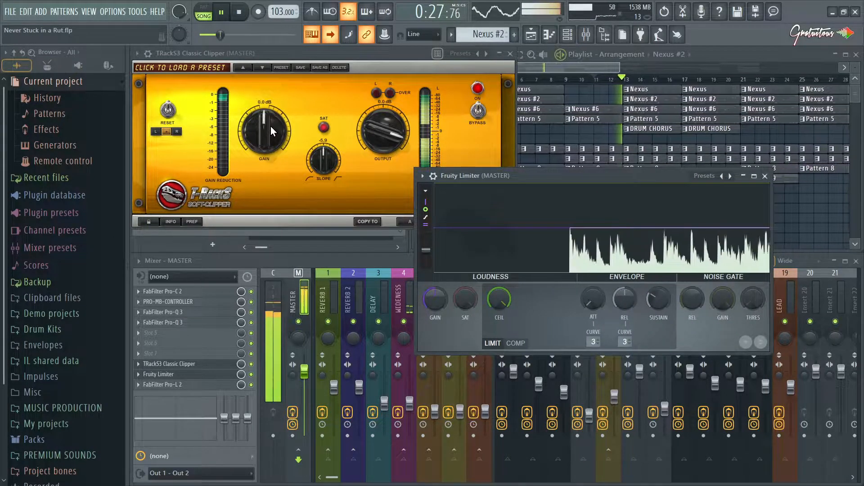
Raise the clipper's gain to 6.0 dB, lower its output to -7.0 dB, and set its slope to -2.5
{"action": "left_click_drag", "start_coordinate": [271, 123], "coordinate": [272, 114]}
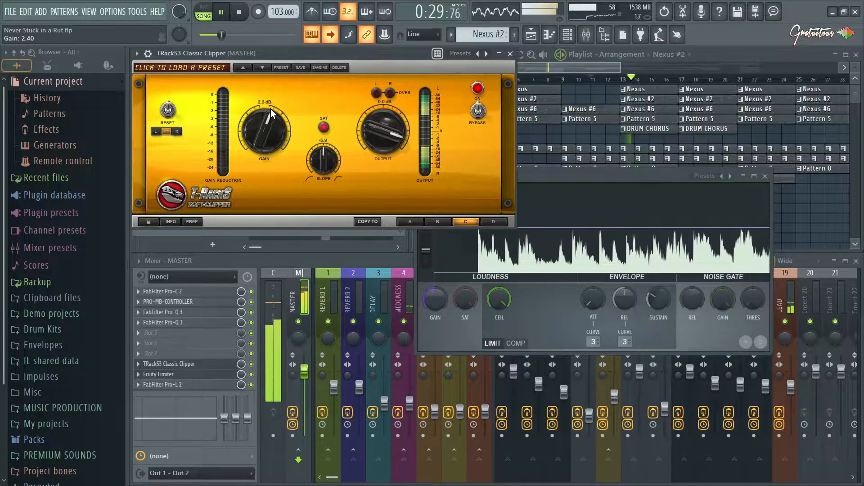
{"action": "mouse_move", "coordinate": [378, 128]}
{"action": "left_mouse_down"}
{"action": "mouse_move", "coordinate": [385, 146]}
{"action": "mouse_move", "coordinate": [372, 131]}
{"action": "left_mouse_up"}
{"action": "left_click_drag", "start_coordinate": [333, 155], "coordinate": [335, 136]}
{"action": "left_click_drag", "start_coordinate": [282, 141], "coordinate": [283, 126]}
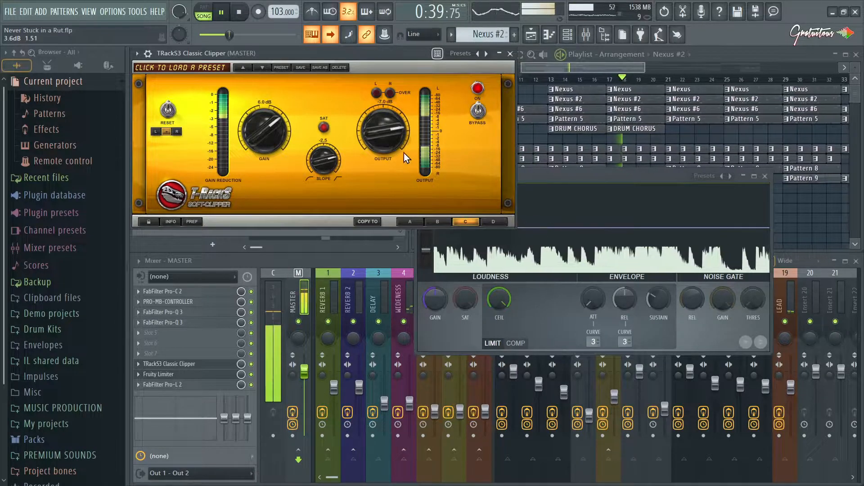
Try a clipper output of -10.2 dB, and settle on 4.5 dB gain with -6.7 dB output
{"action": "left_click_drag", "start_coordinate": [391, 143], "coordinate": [393, 153]}
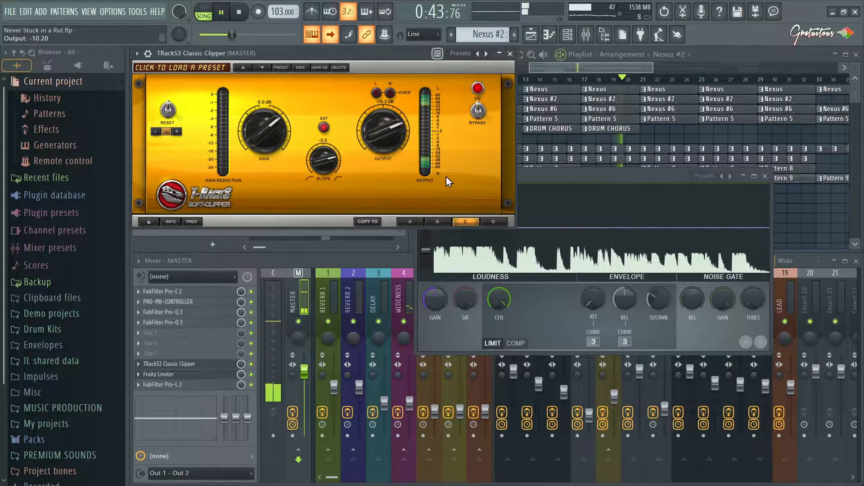
{"action": "left_click_drag", "start_coordinate": [259, 121], "coordinate": [259, 121]}
{"action": "left_click_drag", "start_coordinate": [380, 137], "coordinate": [382, 136]}
{"action": "scroll", "coordinate": [382, 136], "scroll_direction": "up", "scroll_amount": 1}
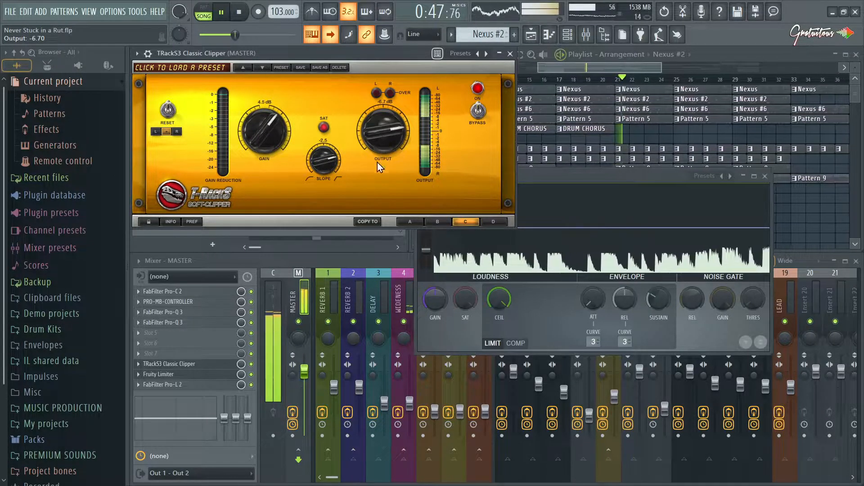
Bypass and re-enable the clipper to compare the peaks in the Fruity Limiter's waveform
{"action": "left_click", "coordinate": [480, 111]}
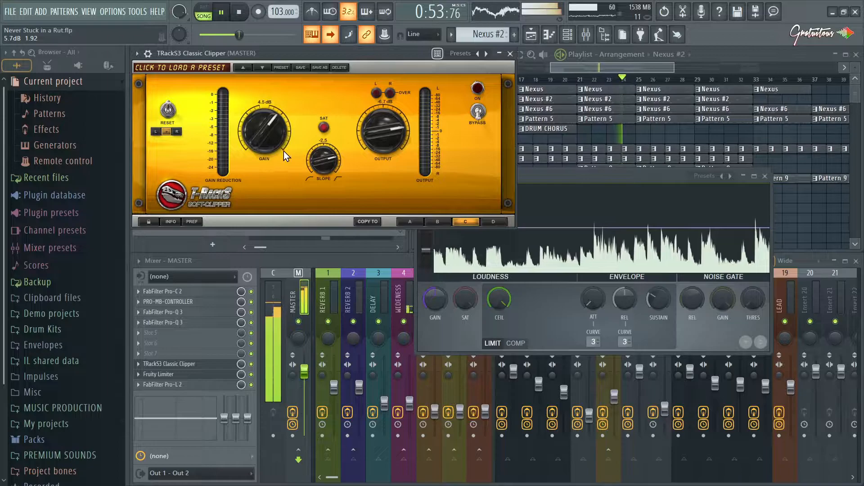
{"action": "left_click", "coordinate": [479, 113]}
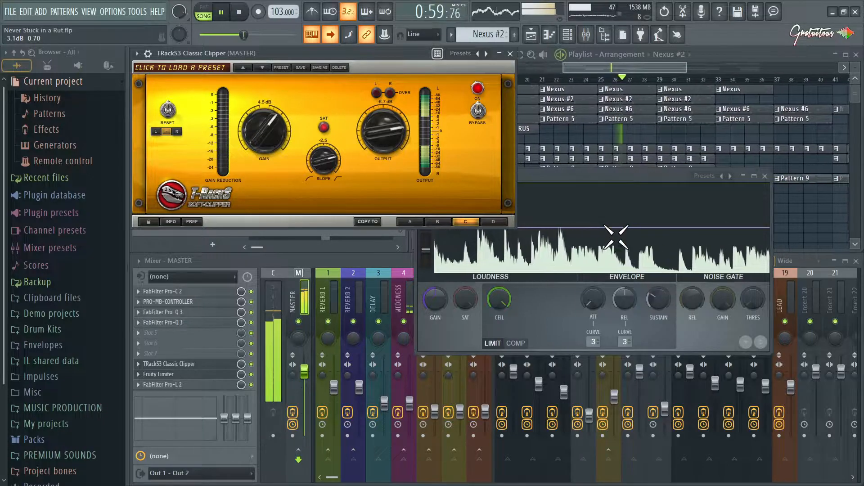
Raise the Fruity Limiter's gain to about 4.3 dB, reset its ceiling, and lower the ceiling slightly
{"action": "left_click_drag", "start_coordinate": [446, 290], "coordinate": [447, 279]}
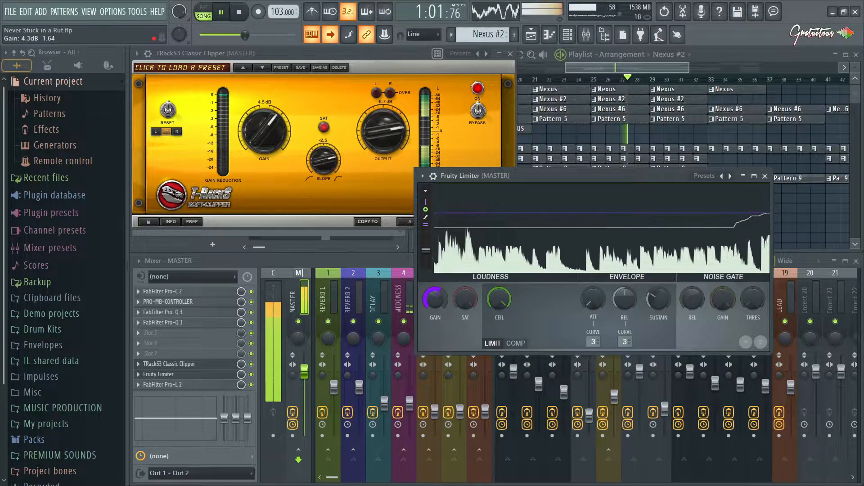
{"action": "right_click", "coordinate": [508, 300]}
{"action": "left_click", "coordinate": [509, 304]}
{"action": "left_click_drag", "start_coordinate": [503, 298], "coordinate": [503, 304]}
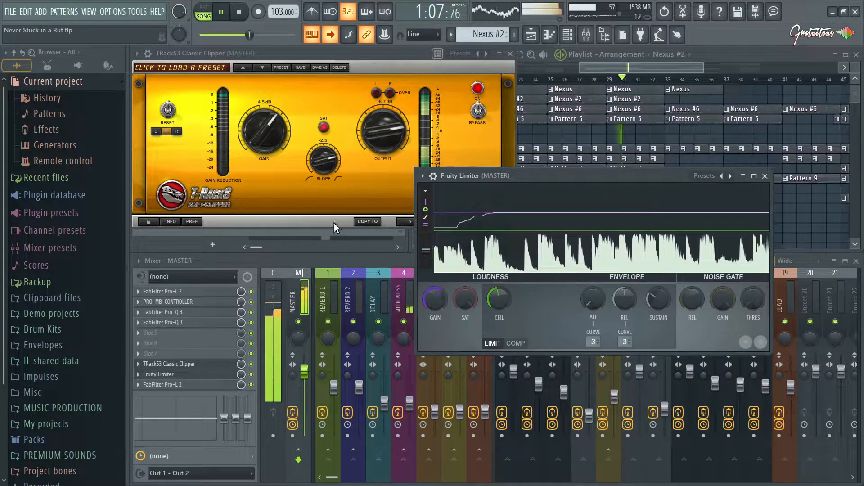
Bypass and re-enable the clipper to compare how much gain reduction the limiter applies
{"action": "left_click", "coordinate": [213, 58]}
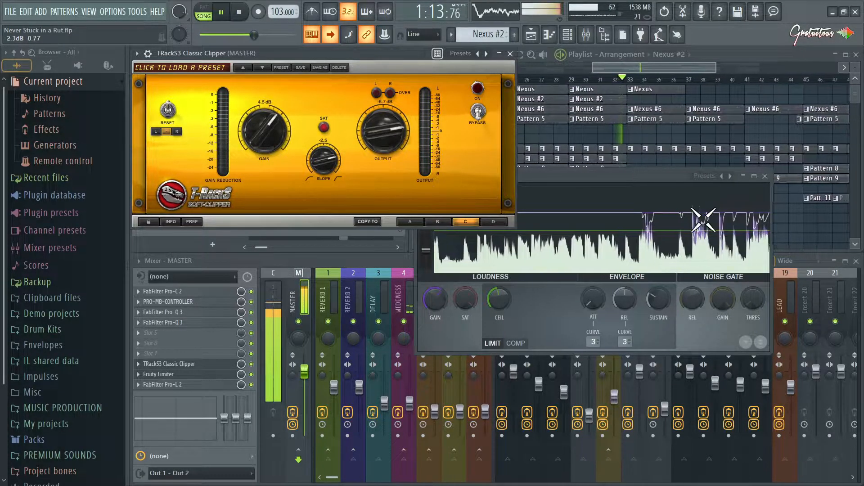
{"action": "left_click", "coordinate": [479, 112]}
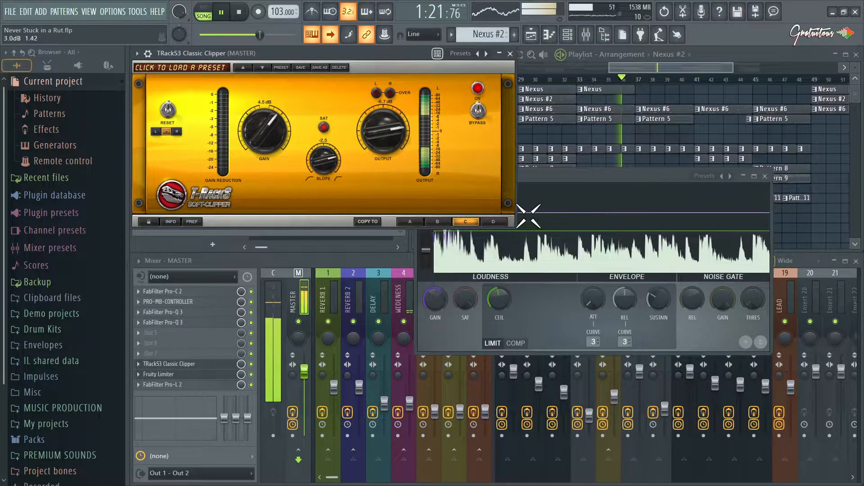
Open FabFilter Pro-L 2 on the master, view the Integrated loudness, and return the time scale to Short Term
{"action": "left_click", "coordinate": [188, 386]}
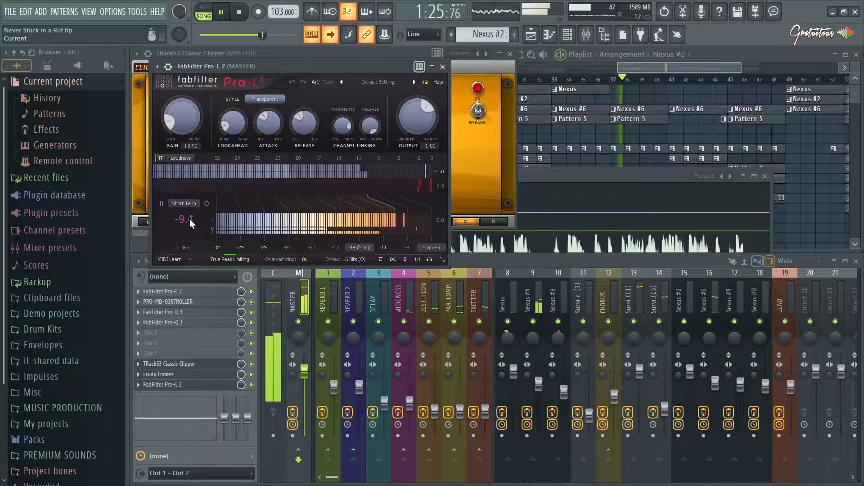
{"action": "left_click", "coordinate": [185, 205]}
{"action": "left_click", "coordinate": [198, 243]}
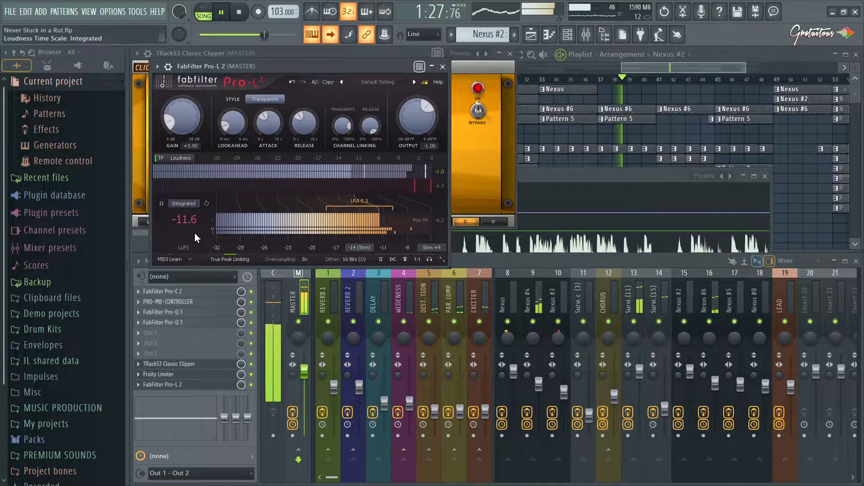
{"action": "left_click", "coordinate": [184, 203]}
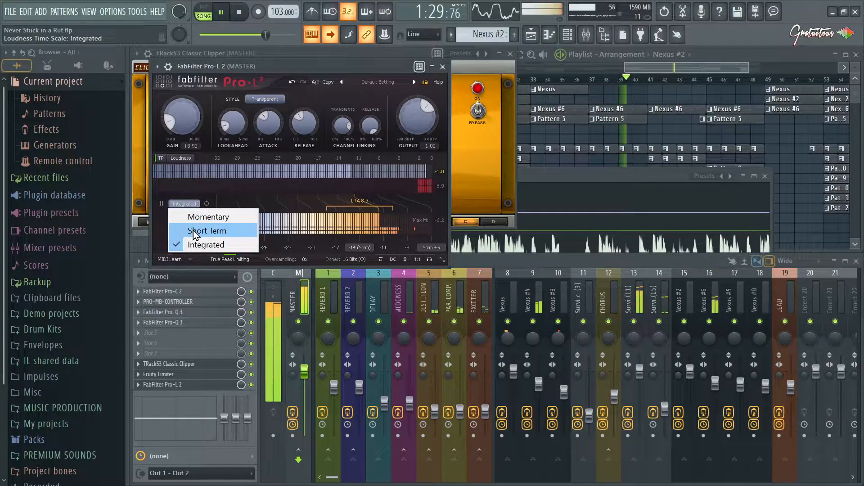
{"action": "left_click", "coordinate": [193, 230]}
{"action": "key", "text": "Escape"}
Restart the song and bypass the clipper to compare the peaks and gain reduction in the Fruity Limiter
{"action": "left_click", "coordinate": [537, 176]}
{"action": "left_click", "coordinate": [373, 170]}
{"action": "key", "text": "space"}
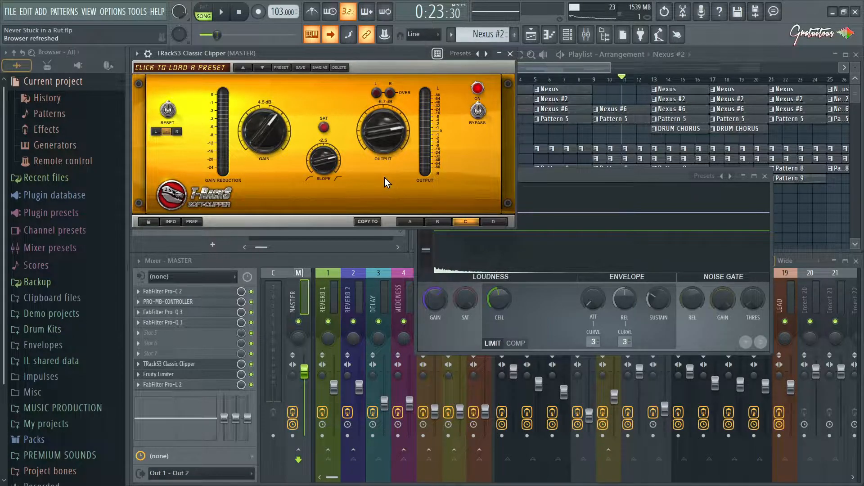
{"action": "left_click", "coordinate": [538, 183]}
{"action": "key", "text": "space"}
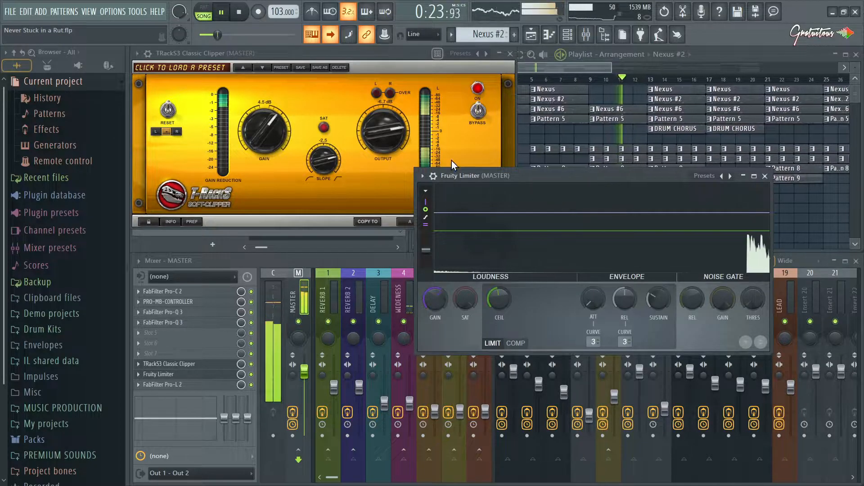
{"action": "left_click", "coordinate": [477, 111]}
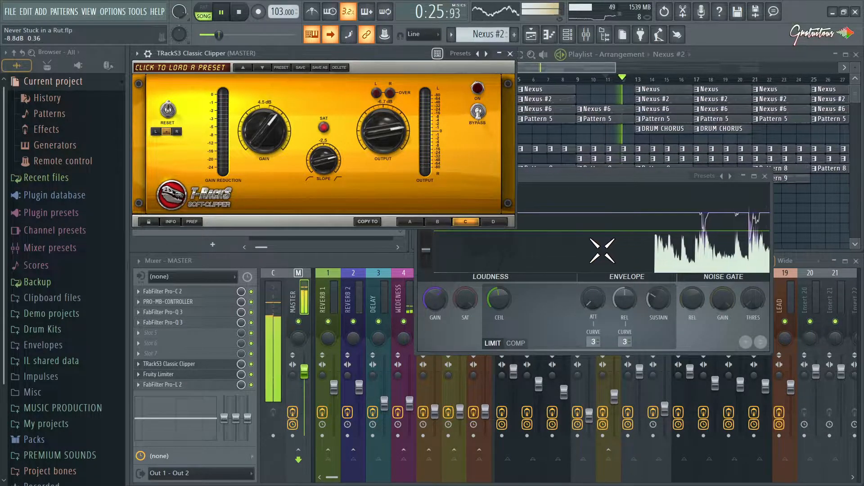
{"action": "left_click", "coordinate": [584, 250]}
{"action": "key", "text": "space"}
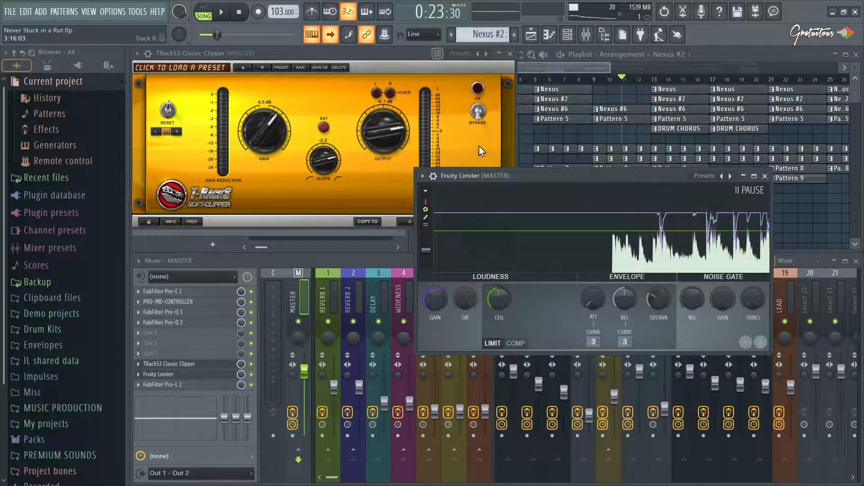
Set the clipper's slope to 0.0 and show the equivalent in Pro-C 2 with a 0 dB knee and about -25 dB threshold
{"action": "left_click_drag", "start_coordinate": [520, 176], "coordinate": [495, 182]}
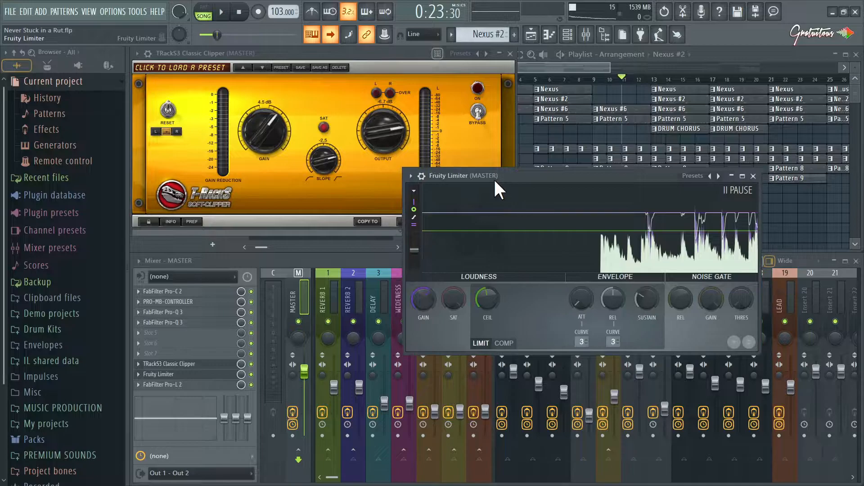
{"action": "left_click_drag", "start_coordinate": [322, 167], "coordinate": [324, 205]}
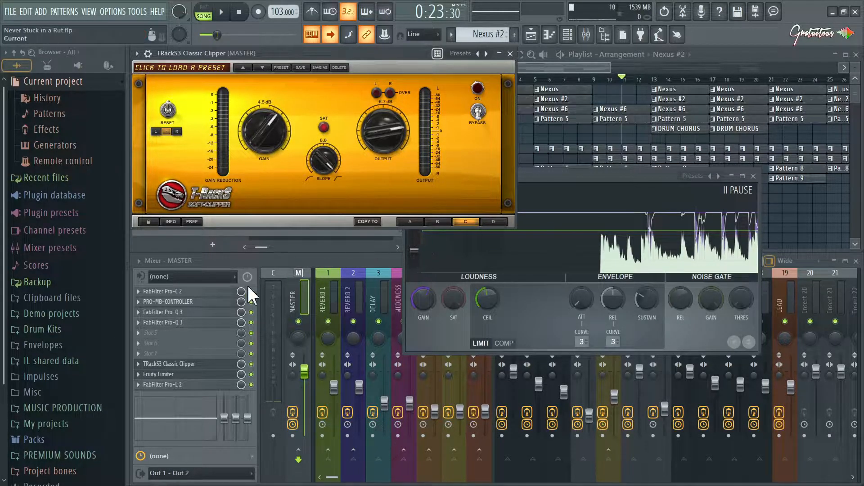
{"action": "left_click", "coordinate": [214, 292]}
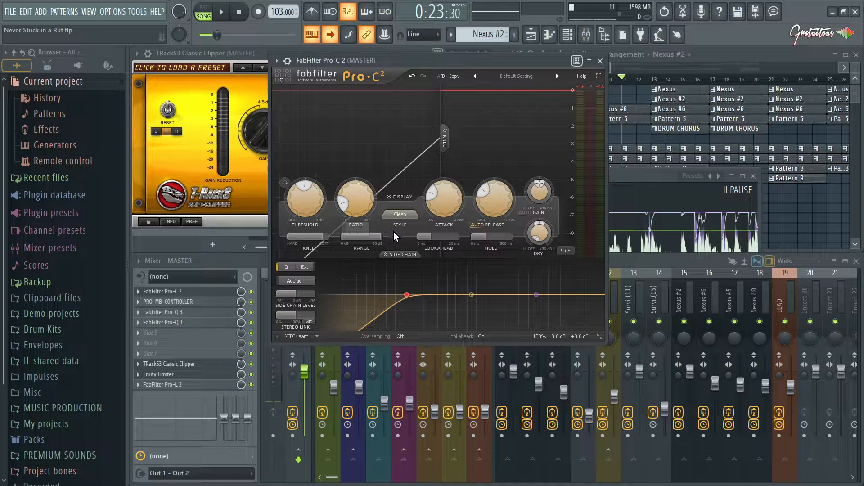
{"action": "left_click", "coordinate": [440, 79]}
{"action": "left_click_drag", "start_coordinate": [309, 234], "coordinate": [192, 234]}
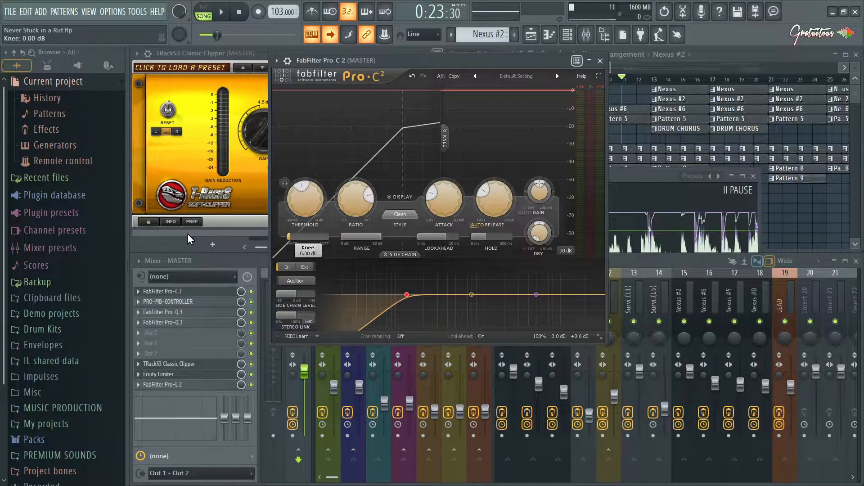
{"action": "left_click_drag", "start_coordinate": [403, 126], "coordinate": [353, 137]}
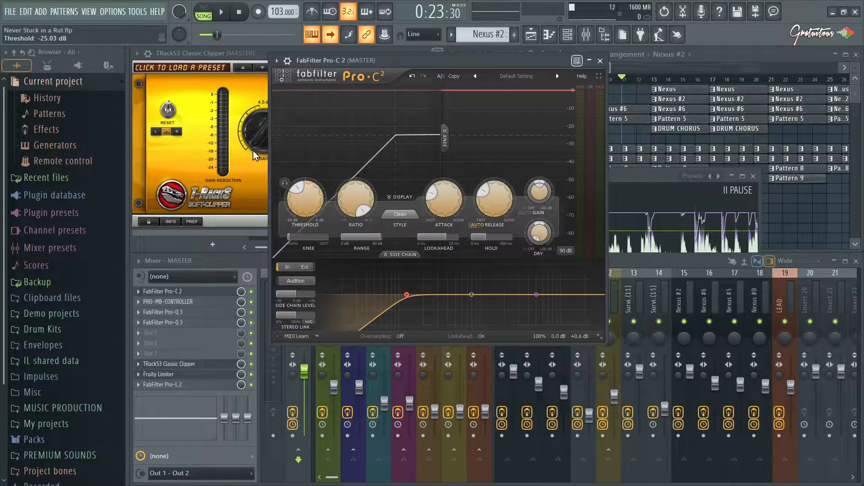
{"action": "left_click_drag", "start_coordinate": [357, 66], "coordinate": [629, 58]}
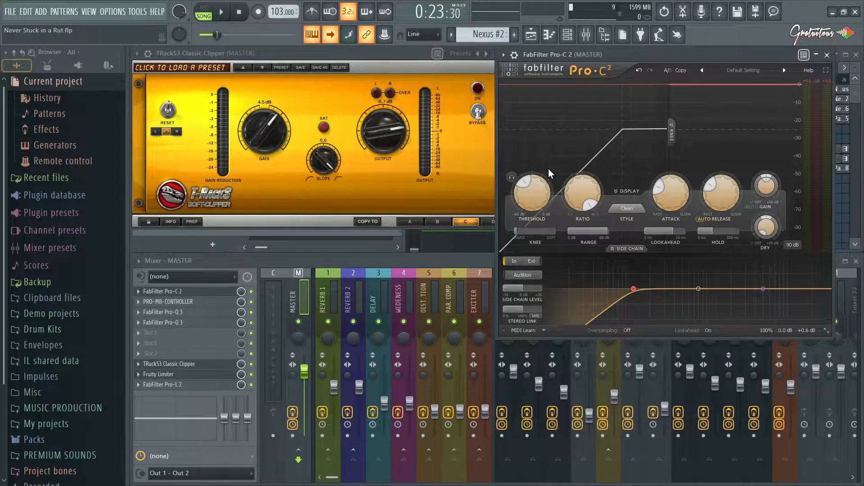
Compare a Pro-C 2 knee of about 43 dB with a more negative clipper slope, and return the knee to about 0.6 dB
{"action": "left_click_drag", "start_coordinate": [641, 228], "coordinate": [599, 233]}
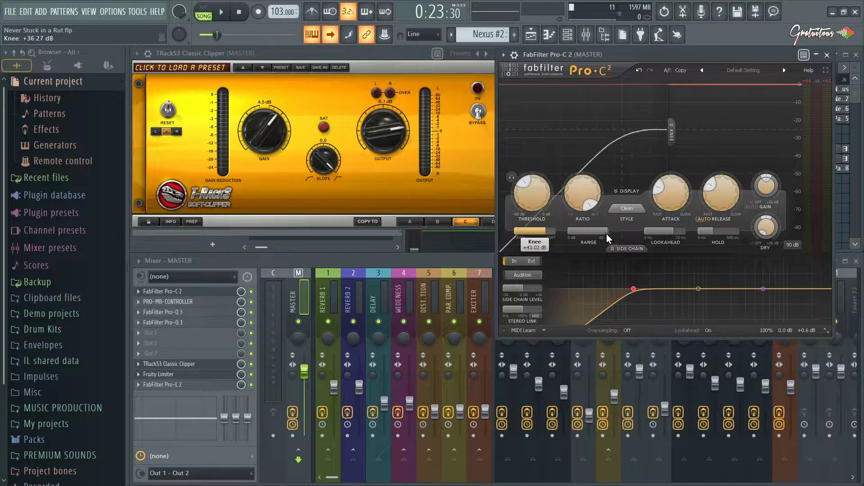
{"action": "left_click_drag", "start_coordinate": [330, 176], "coordinate": [366, 234]}
{"action": "left_click_drag", "start_coordinate": [548, 234], "coordinate": [511, 225]}
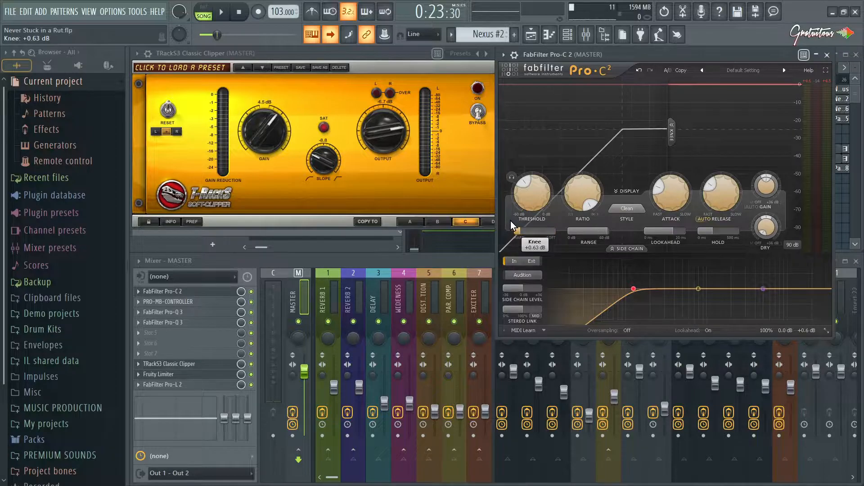
{"action": "left_click_drag", "start_coordinate": [587, 53], "coordinate": [555, 64]}
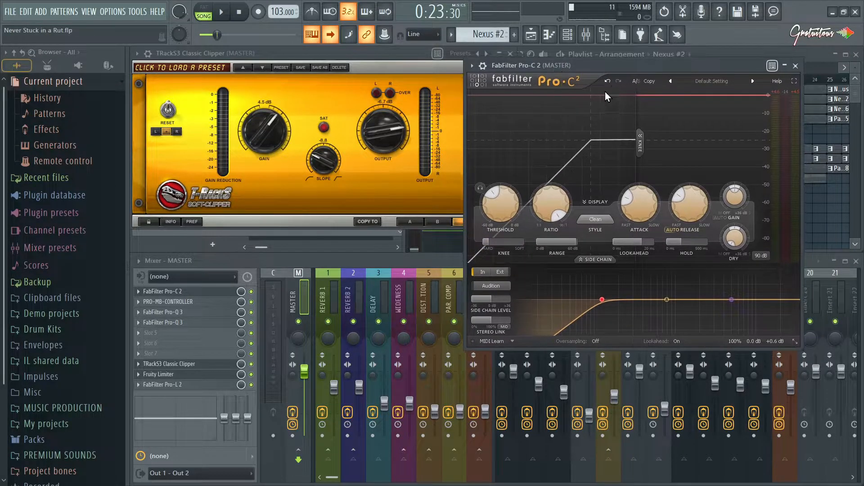
{"action": "left_click", "coordinate": [635, 83]}
{"action": "key", "text": "Escape"}
Try a clipper slope of -2.5 and a lower one, and copy slot A's settings into slot C
{"action": "left_click_drag", "start_coordinate": [315, 167], "coordinate": [325, 148]}
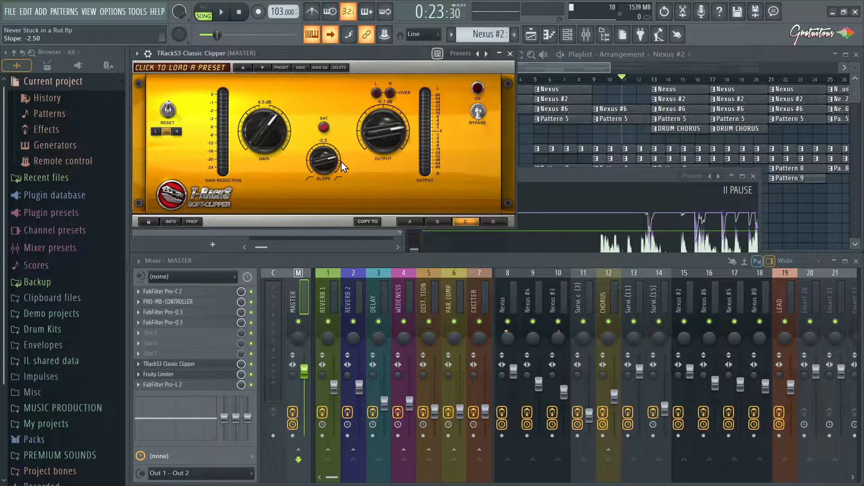
{"action": "left_click_drag", "start_coordinate": [330, 166], "coordinate": [326, 191]}
{"action": "left_click", "coordinate": [439, 224]}
{"action": "left_click", "coordinate": [415, 223]}
{"action": "left_click", "coordinate": [377, 223]}
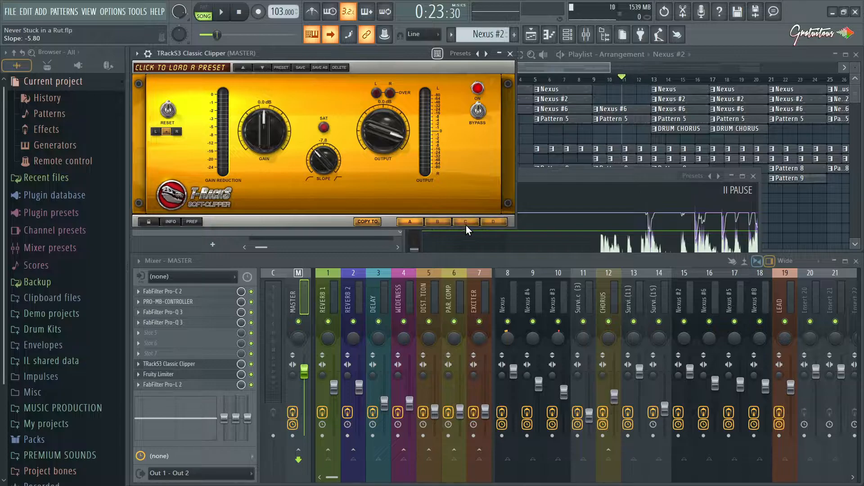
{"action": "left_click", "coordinate": [477, 225]}
{"action": "scroll", "coordinate": [331, 163], "scroll_direction": "up", "scroll_amount": 3}
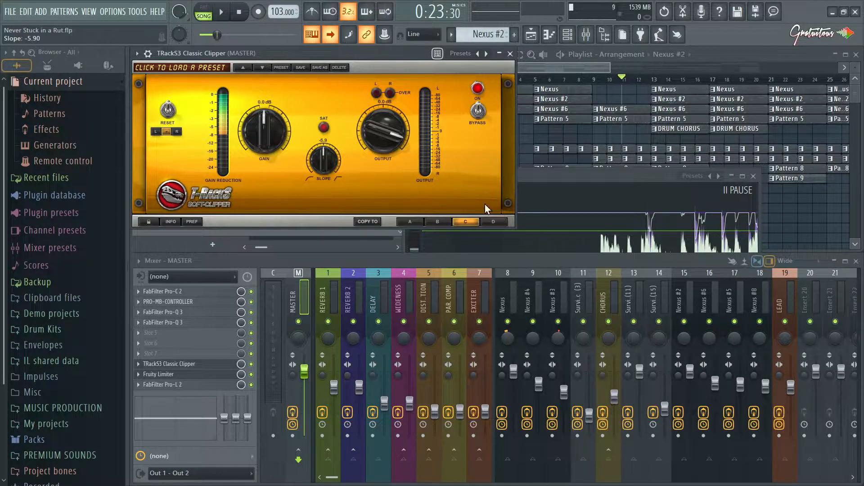
Delete the Fruity Limiter from the master track and move the clipper to the slot directly above FabFilter Pro-L 2
{"action": "left_click", "coordinate": [552, 182]}
{"action": "right_click", "coordinate": [155, 374]}
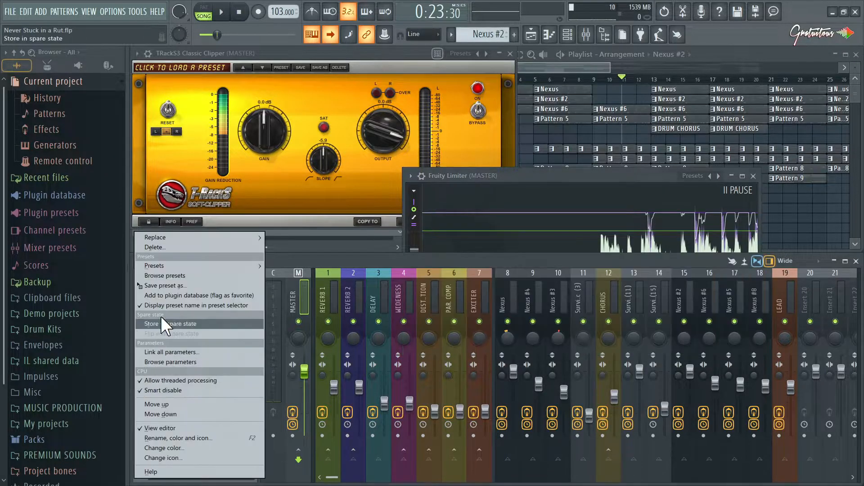
{"action": "left_click", "coordinate": [180, 248]}
{"action": "left_click", "coordinate": [470, 285]}
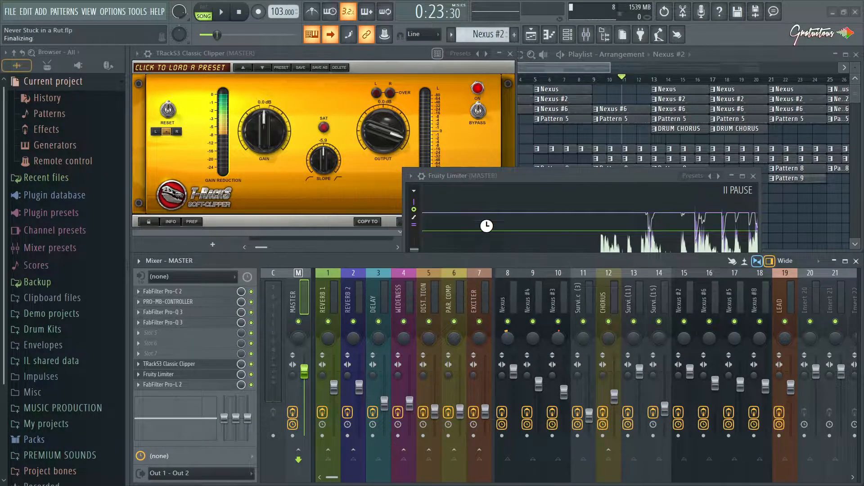
{"action": "left_click_drag", "start_coordinate": [214, 367], "coordinate": [205, 384]}
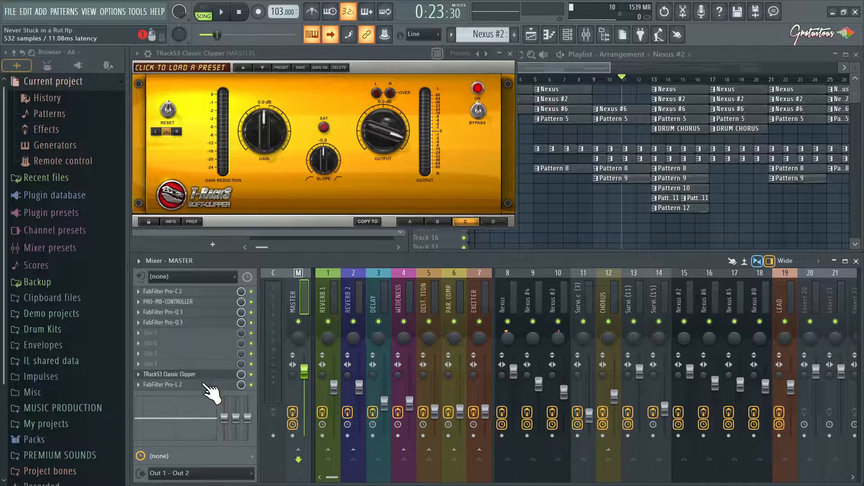
Play the song with FabFilter Pro-L 2 enlarged to Medium, and lower its gain to about +3.1 dB
{"action": "left_click", "coordinate": [206, 385]}
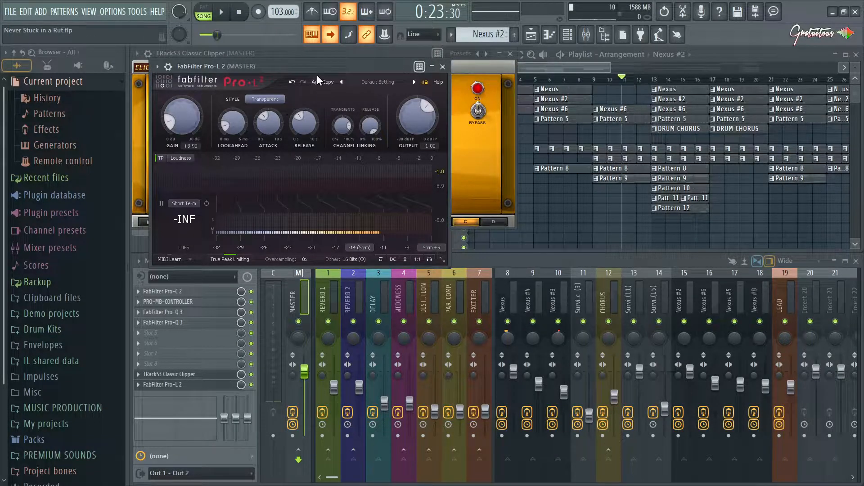
{"action": "left_click_drag", "start_coordinate": [325, 68], "coordinate": [345, 65]}
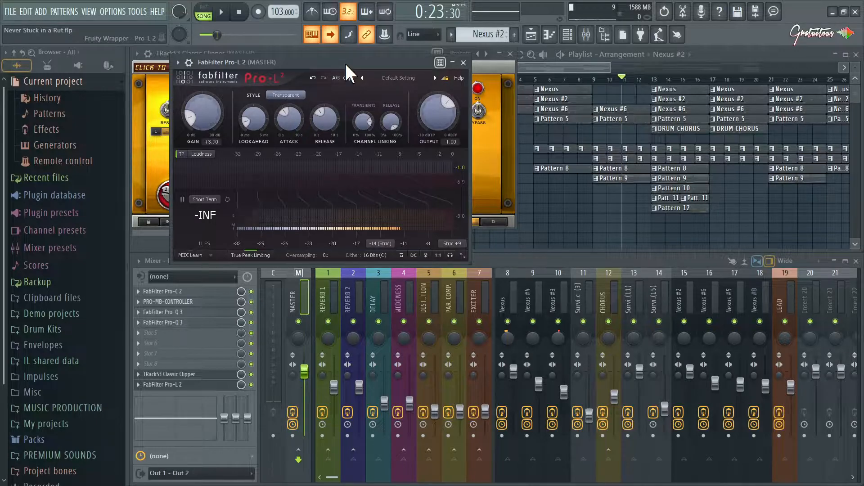
{"action": "key", "text": "space"}
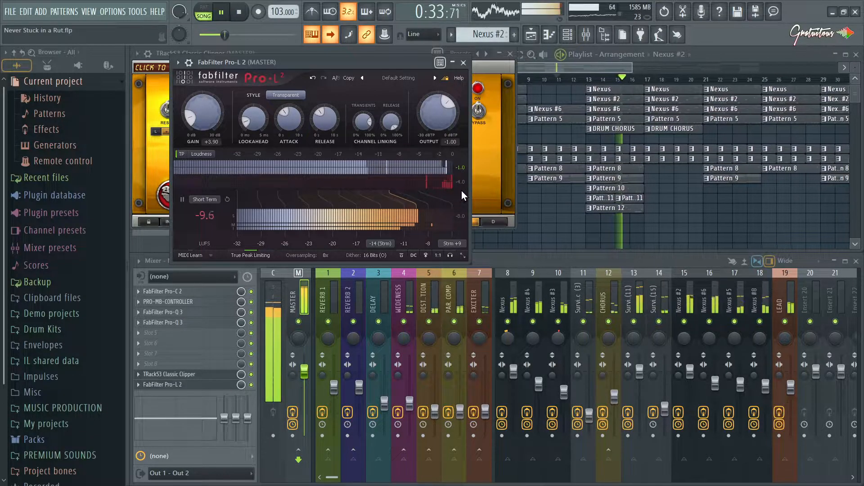
{"action": "left_click_drag", "start_coordinate": [318, 59], "coordinate": [320, 69]}
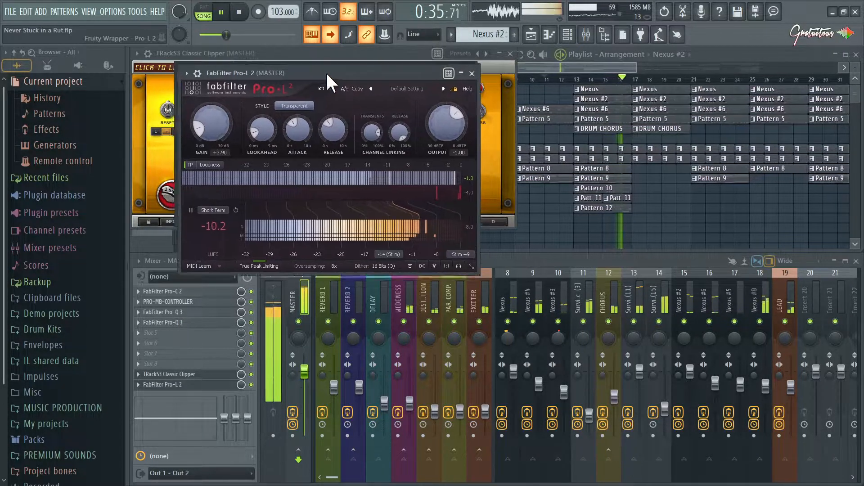
{"action": "left_click", "coordinate": [464, 264]}
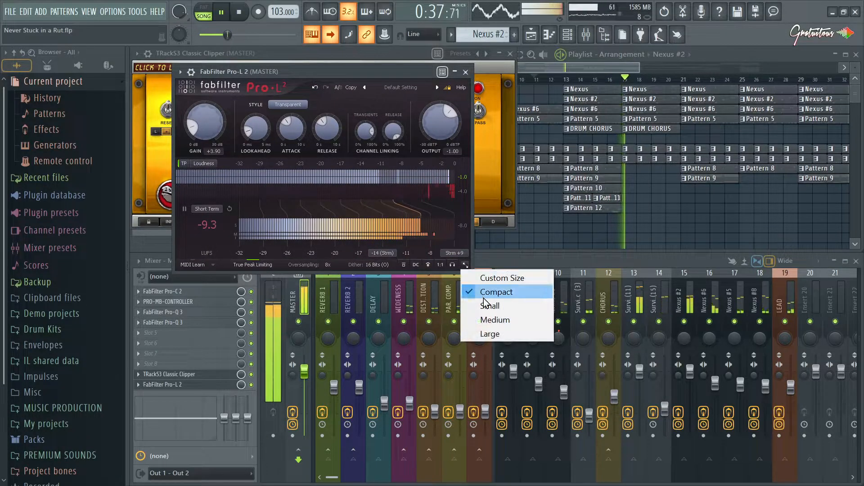
{"action": "left_click", "coordinate": [482, 320]}
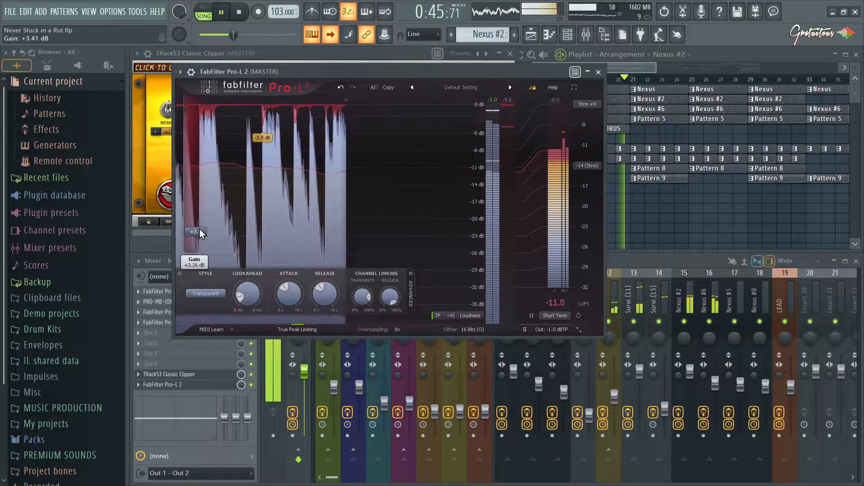
Return the Pro-L 2 window to Compact size, review its loudness time scale options, and stop playback
{"action": "left_click", "coordinate": [579, 329]}
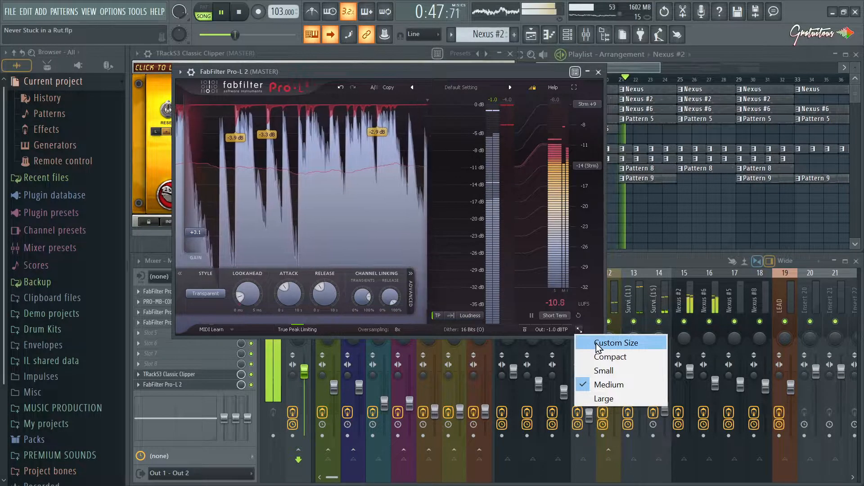
{"action": "left_click", "coordinate": [596, 343]}
{"action": "left_click", "coordinate": [573, 368]}
{"action": "left_click", "coordinate": [591, 396]}
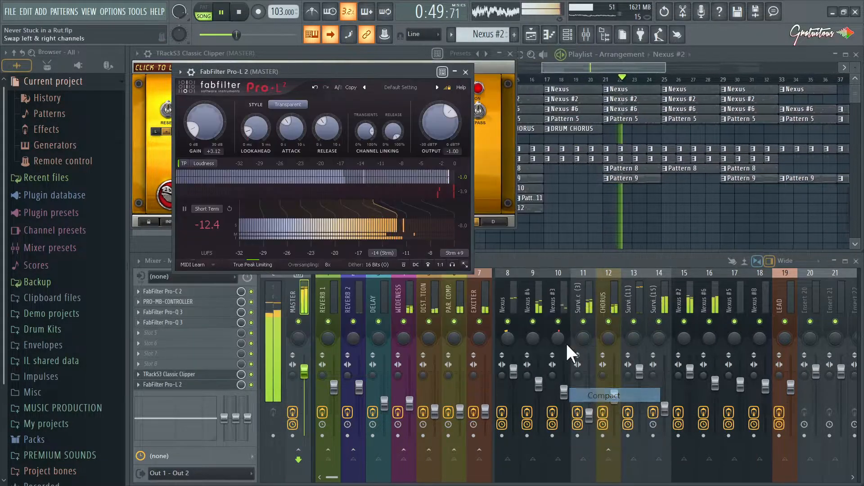
{"action": "left_click_drag", "start_coordinate": [339, 71], "coordinate": [366, 120]}
{"action": "left_click", "coordinate": [234, 258]}
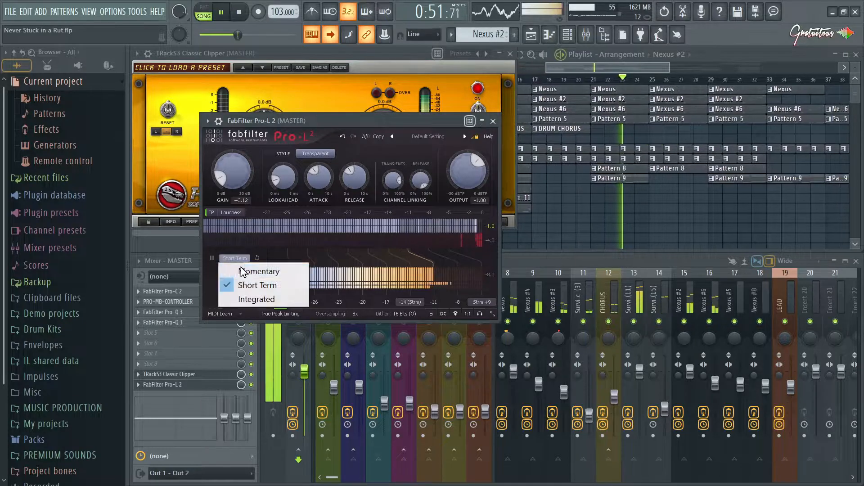
{"action": "left_click", "coordinate": [213, 298]}
{"action": "mouse_move", "coordinate": [241, 174]}
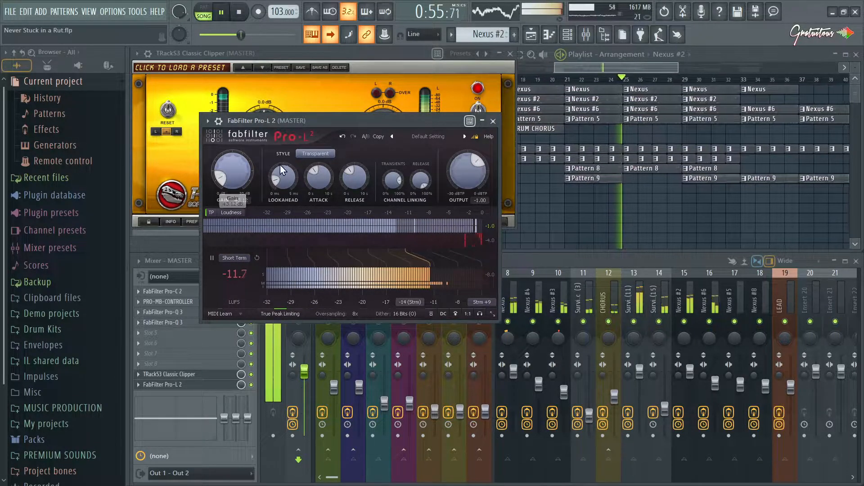
{"action": "key", "text": "space"}
Open the program's settings window and arrange it side by side with the Pro-L 2 window
{"action": "left_click_drag", "start_coordinate": [310, 120], "coordinate": [297, 103]}
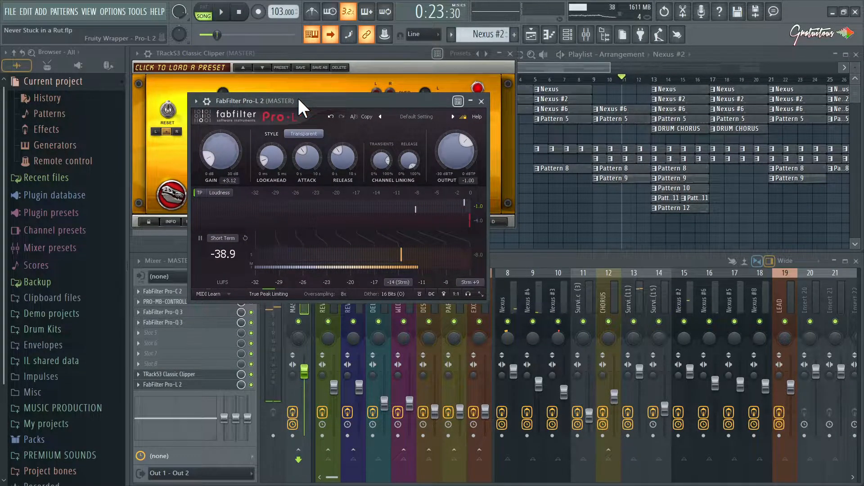
{"action": "key", "text": "F10"}
{"action": "left_click_drag", "start_coordinate": [427, 25], "coordinate": [621, 17]}
{"action": "left_click_drag", "start_coordinate": [359, 98], "coordinate": [333, 98]}
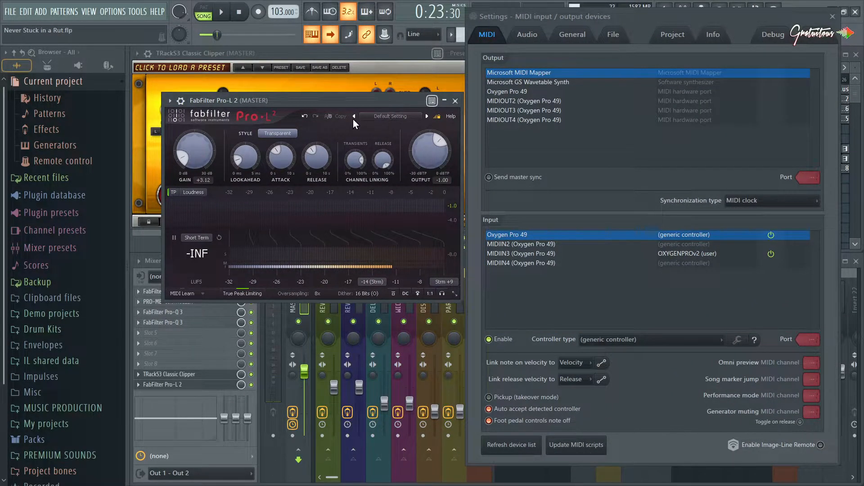
Toggle between Pro-L 2's A and B states and show the audio settings to examine the device and plugin latency
{"action": "left_click_drag", "start_coordinate": [201, 146], "coordinate": [236, 110]}
{"action": "left_click", "coordinate": [325, 118]}
{"action": "left_click", "coordinate": [326, 117]}
{"action": "left_click", "coordinate": [326, 118]}
{"action": "left_click", "coordinate": [336, 117]}
{"action": "left_click_drag", "start_coordinate": [396, 100], "coordinate": [383, 100]}
{"action": "left_click", "coordinate": [531, 35]}
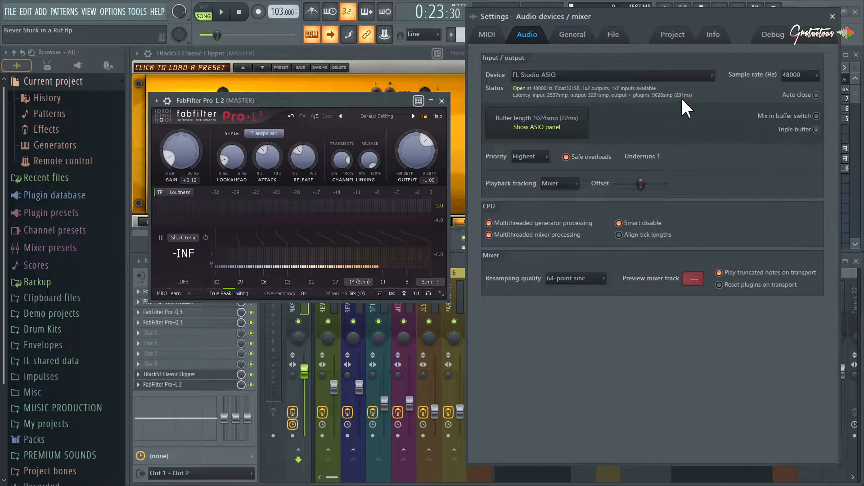
Switch Pro-L 2's limiting style to Aggressive and back to Transparent, comparing the plugin latency
{"action": "left_click", "coordinate": [264, 133]}
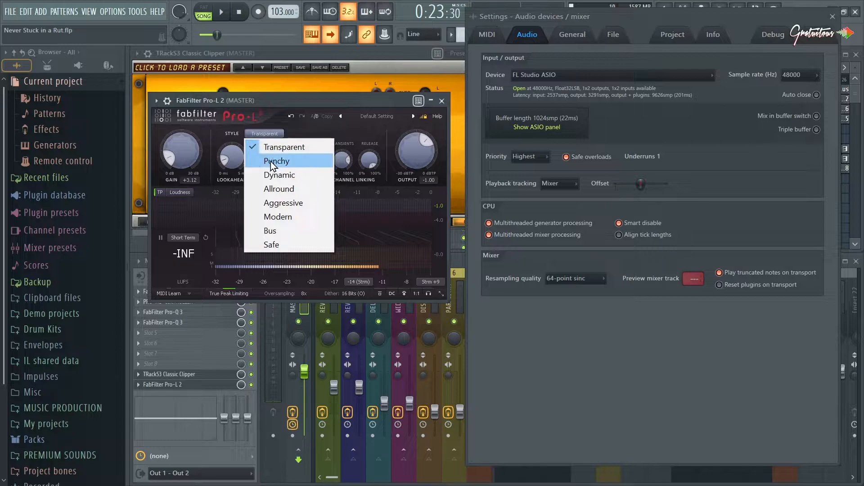
{"action": "left_click", "coordinate": [301, 207]}
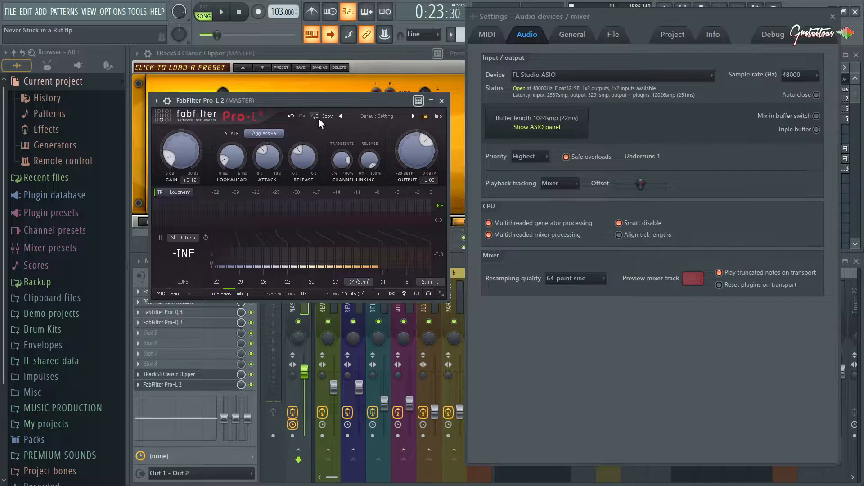
{"action": "left_click", "coordinate": [276, 135]}
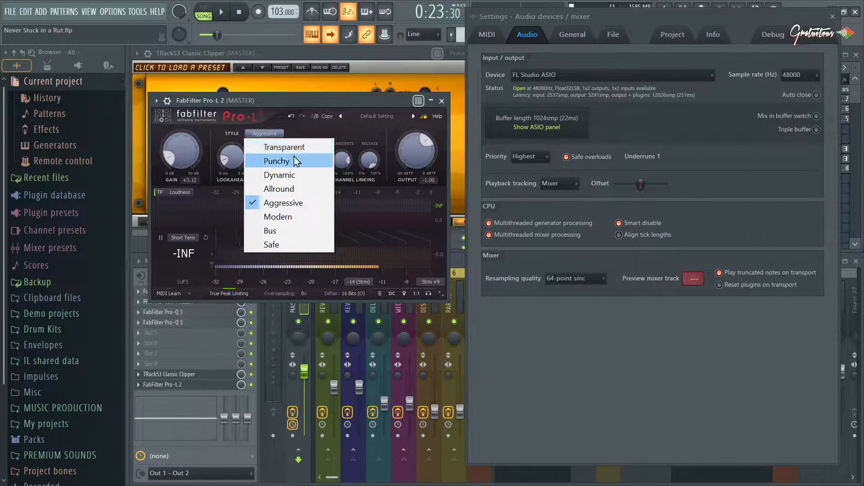
{"action": "left_click", "coordinate": [295, 149]}
Try the Punchy, Modern and Aggressive limiting styles in Pro-L 2, checking the latency of each
{"action": "left_click", "coordinate": [277, 135]}
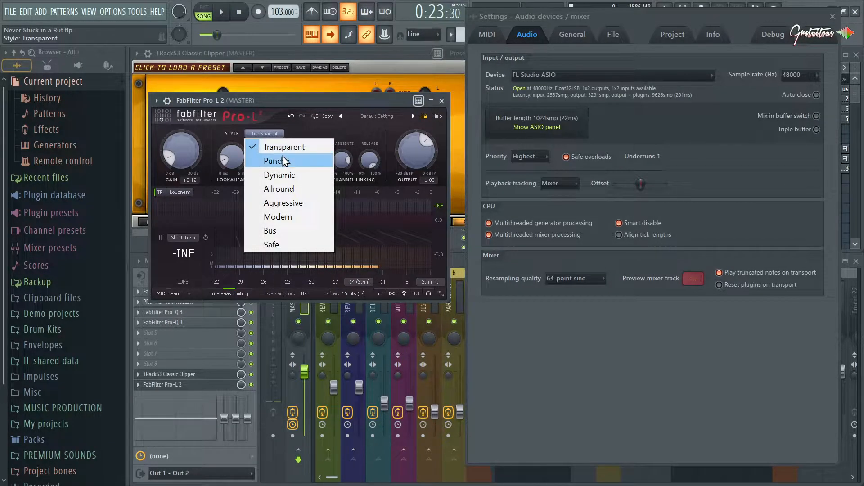
{"action": "left_click", "coordinate": [283, 159]}
{"action": "left_click", "coordinate": [276, 132]}
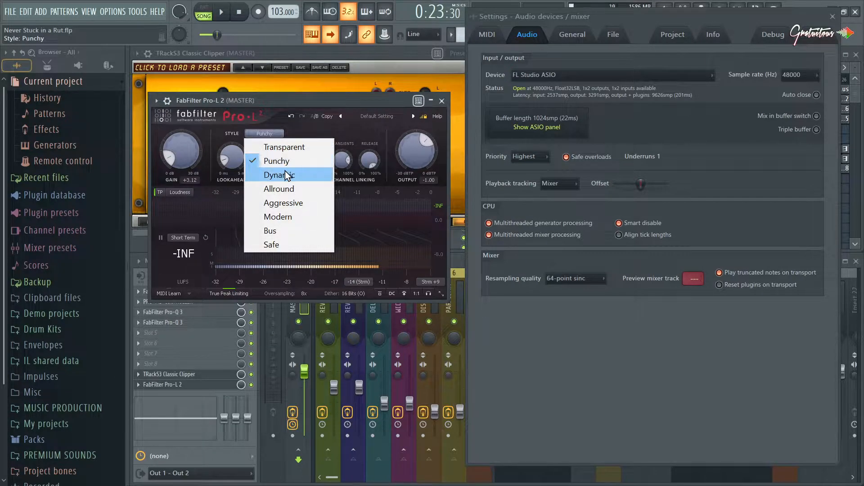
{"action": "left_click", "coordinate": [295, 216]}
{"action": "left_click", "coordinate": [274, 135]}
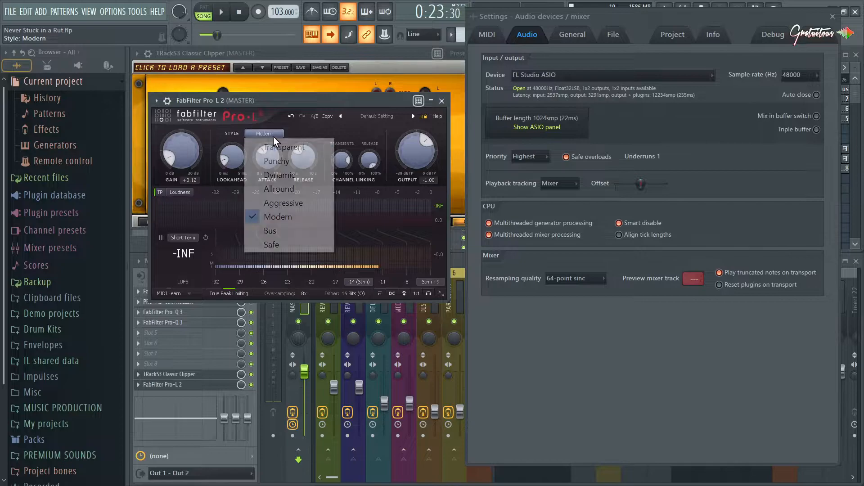
{"action": "left_click", "coordinate": [289, 199]}
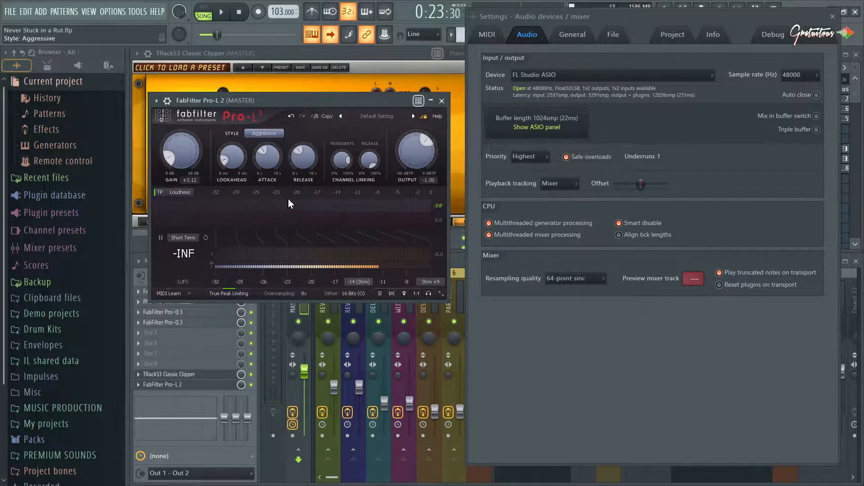
Try Pro-L 2's Safe limiting style and restore the Transparent style
{"action": "left_click", "coordinate": [264, 133]}
{"action": "left_click", "coordinate": [285, 244]}
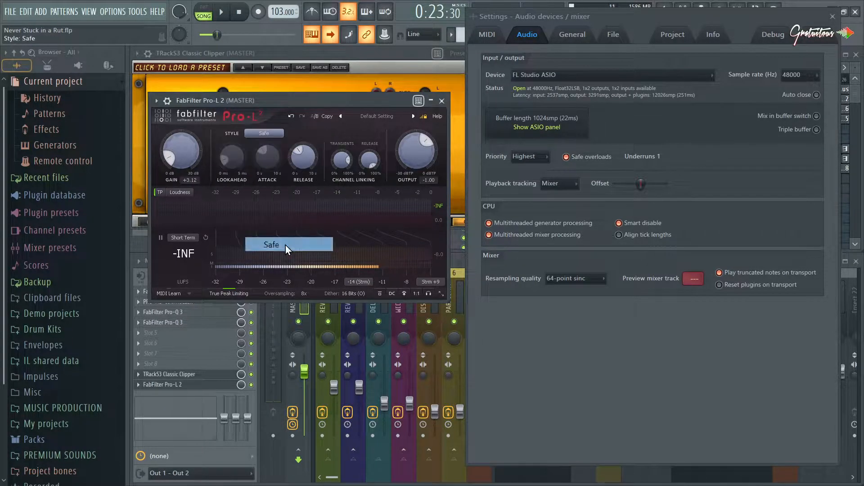
{"action": "left_click", "coordinate": [262, 132]}
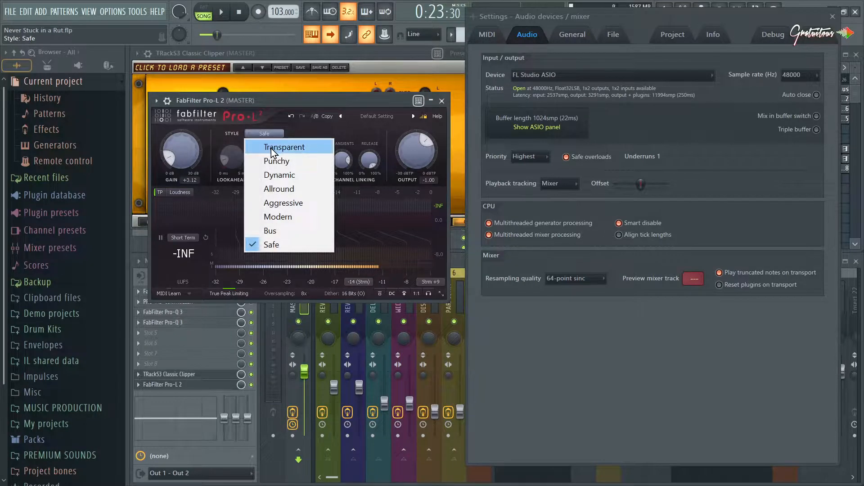
{"action": "left_click", "coordinate": [346, 145]}
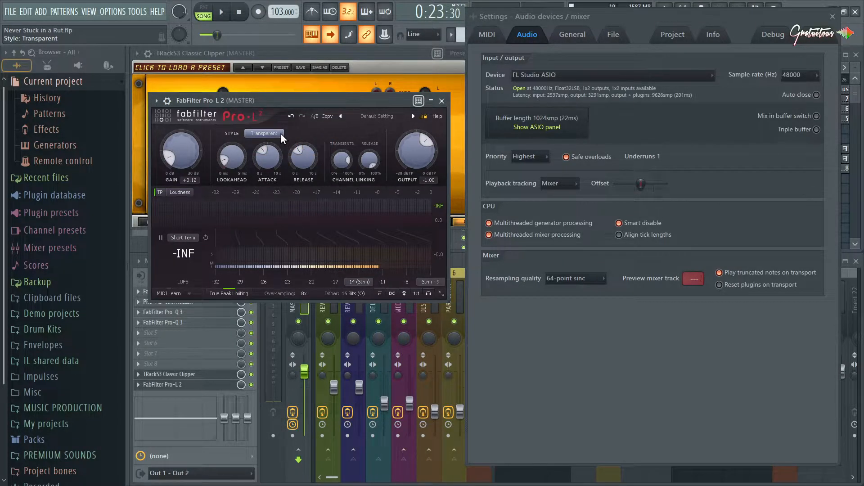
Reposition and close the Pro-L 2 window, and close the settings window
{"action": "left_click_drag", "start_coordinate": [264, 96], "coordinate": [265, 79]}
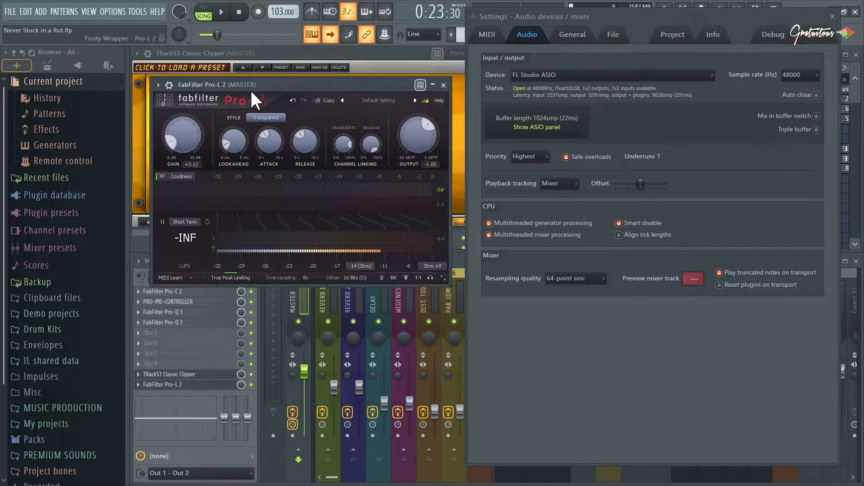
{"action": "left_click_drag", "start_coordinate": [368, 83], "coordinate": [360, 86]}
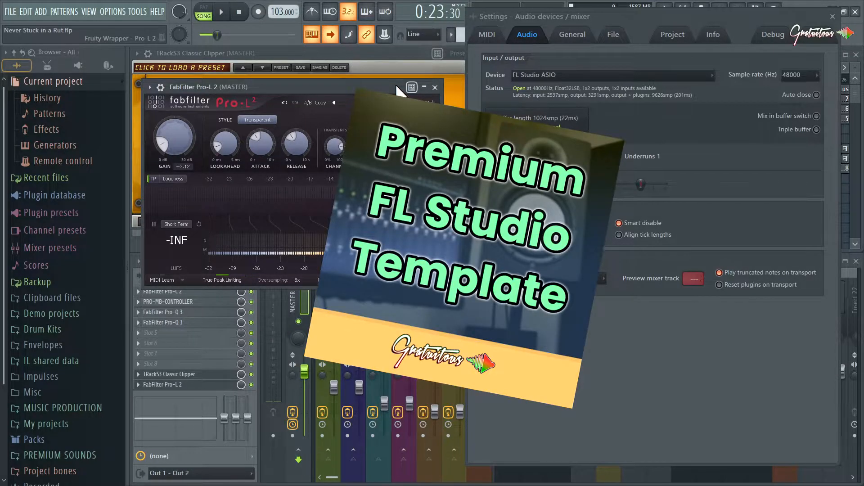
{"action": "left_click", "coordinate": [435, 87]}
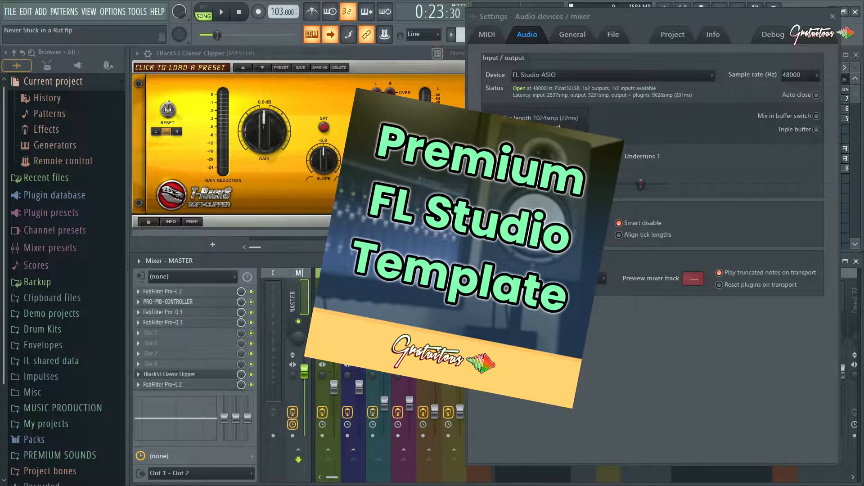
{"action": "left_click_drag", "start_coordinate": [603, 19], "coordinate": [613, 20]}
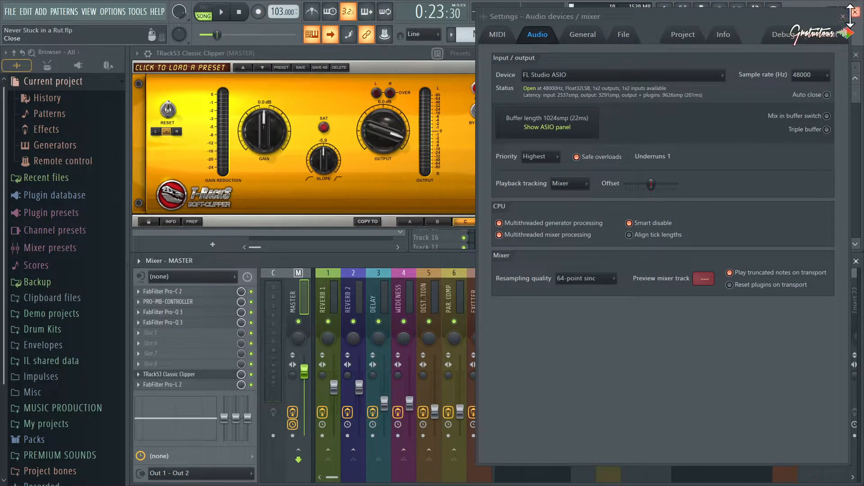
{"action": "left_click", "coordinate": [843, 16]}
Reopen Pro-L 2 from the master track, review its limiting style options, and close the plugin windows
{"action": "left_click_drag", "start_coordinate": [478, 290], "coordinate": [336, 295]}
{"action": "left_click", "coordinate": [303, 298]}
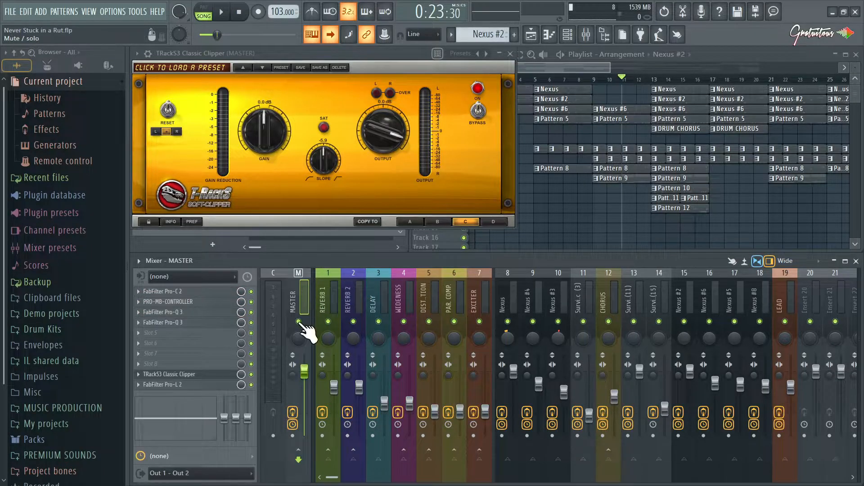
{"action": "left_click", "coordinate": [215, 384]}
{"action": "left_click", "coordinate": [259, 120]}
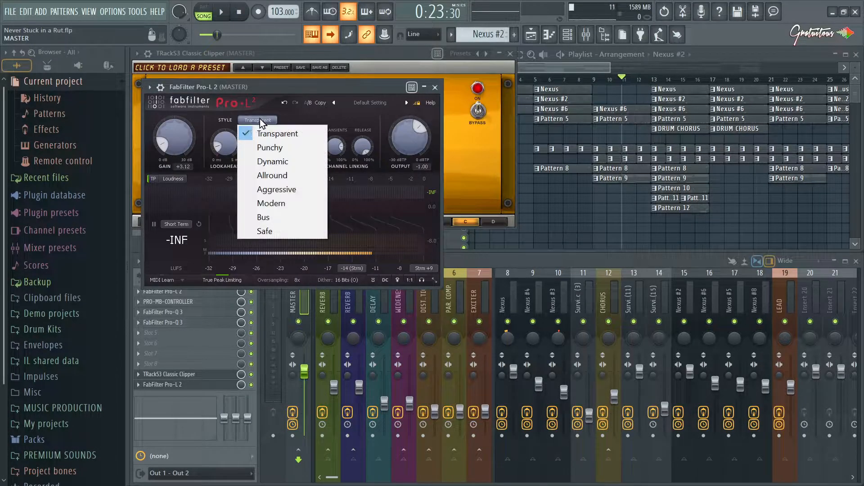
{"action": "left_click", "coordinate": [351, 117]}
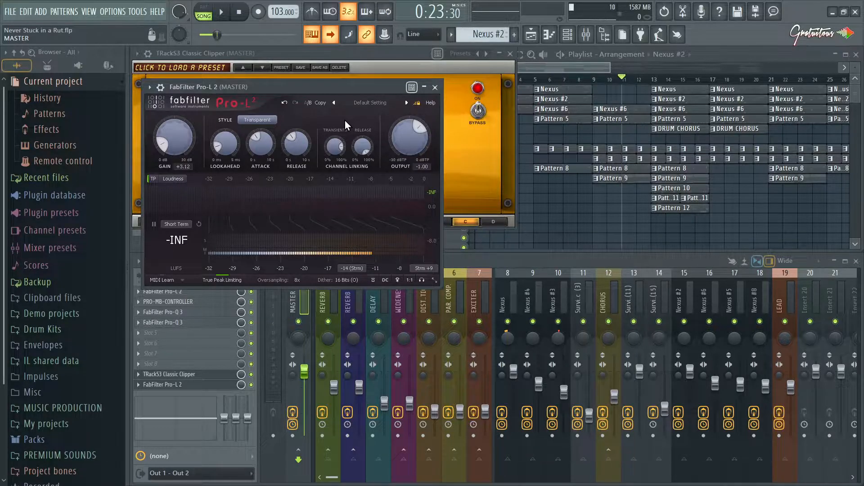
{"action": "key", "text": "Escape"}
{"action": "key", "text": "Escape"}
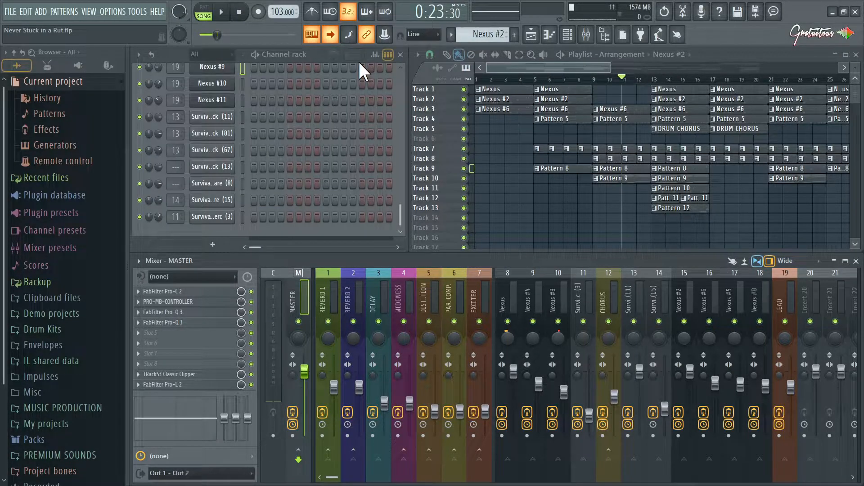
Open the recent project There Comes a Time.flp without saving changes to the current one
{"action": "left_click", "coordinate": [13, 13]}
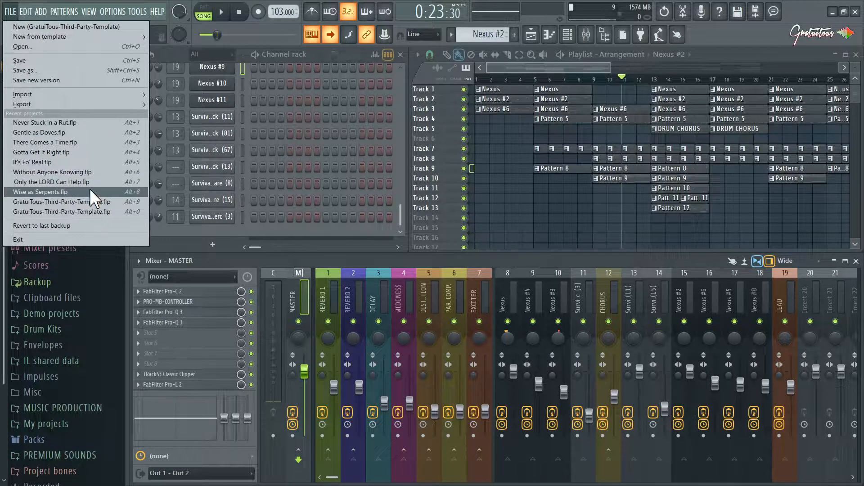
{"action": "left_click", "coordinate": [93, 142]}
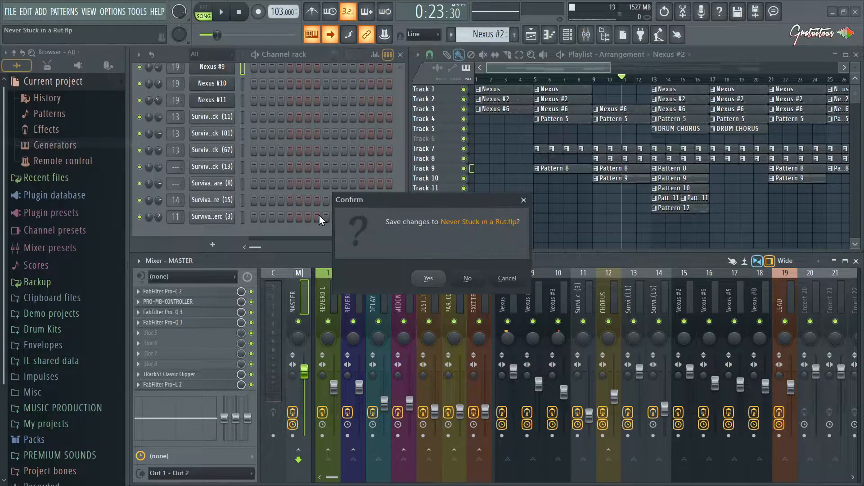
{"action": "left_click", "coordinate": [472, 281]}
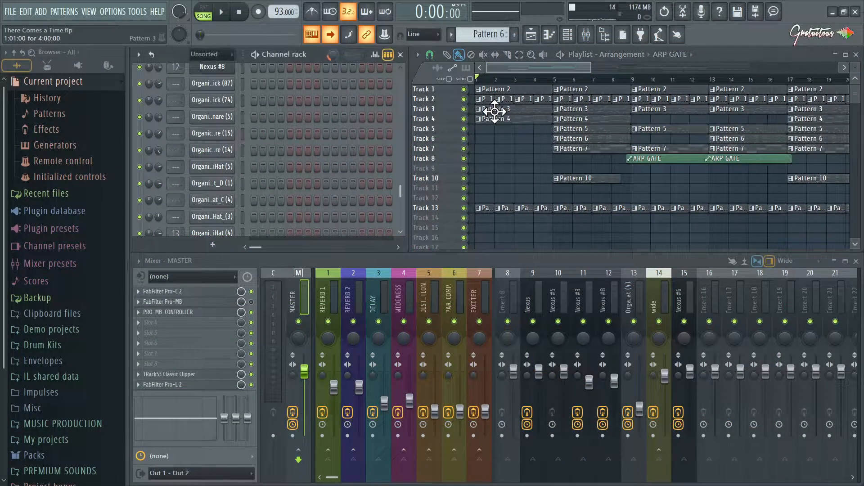
Solo playlist Track 6 and play it from bar 5, stopping after a short listen
{"action": "scroll", "coordinate": [575, 168], "scroll_direction": "up", "scroll_amount": 3}
{"action": "right_click", "coordinate": [464, 139]}
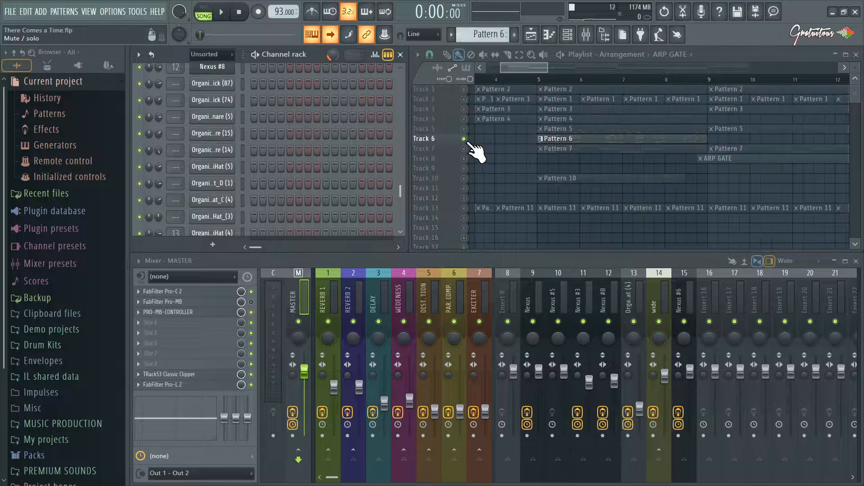
{"action": "left_click", "coordinate": [539, 80]}
{"action": "key", "text": "space"}
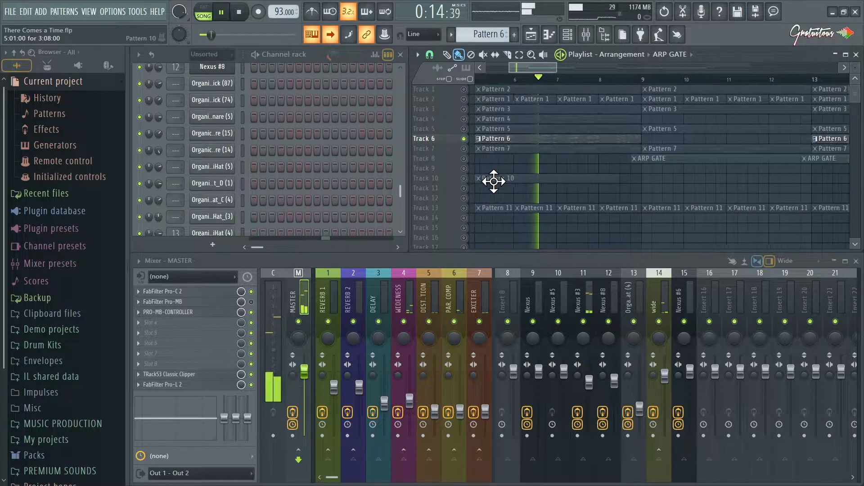
{"action": "key", "text": "space"}
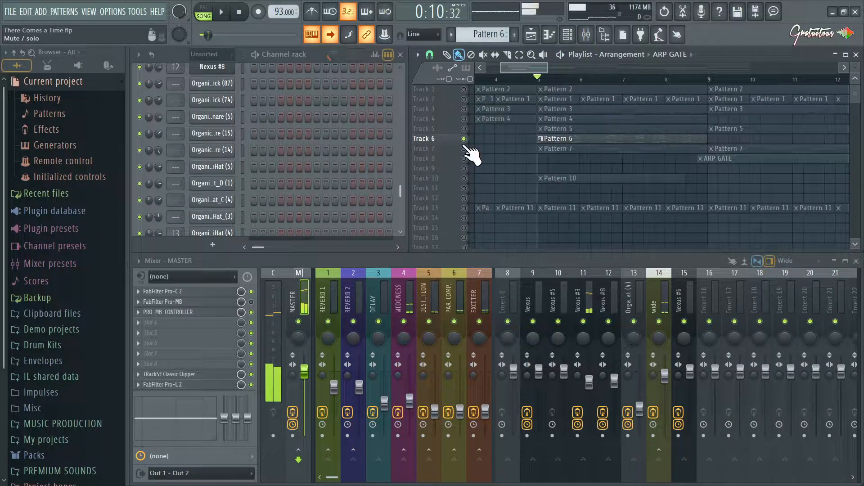
Unsolo Track 6 and play the full arrangement from bar 5 before stopping playback
{"action": "right_click", "coordinate": [464, 141]}
{"action": "key", "text": "space"}
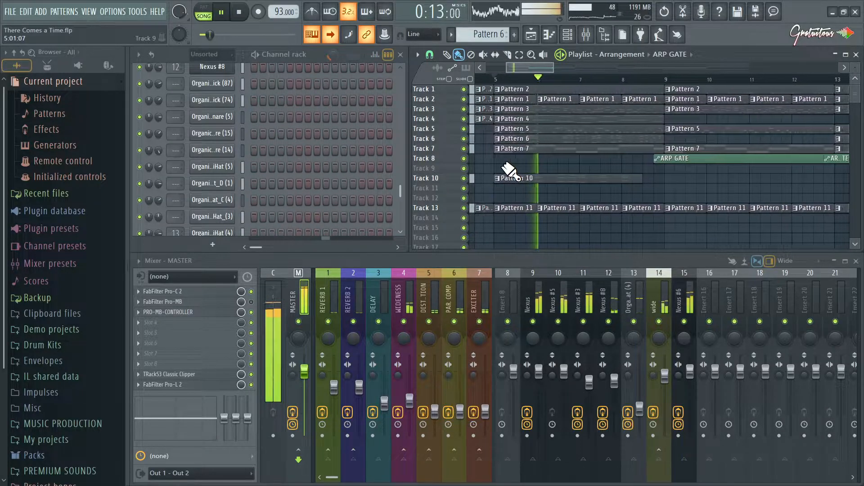
{"action": "key", "text": "space"}
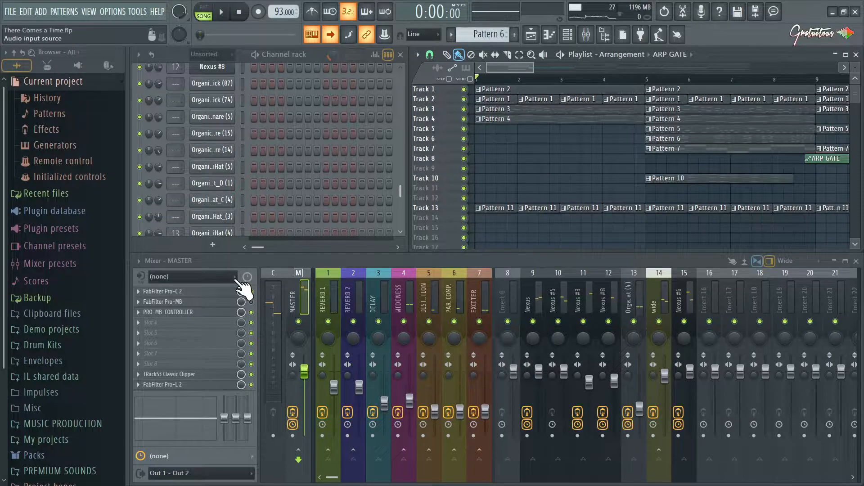
Delete the disabled FabFilter Pro-MB from the master track and move PRO-MB-CONTROLLER up into the second slot
{"action": "right_click", "coordinate": [145, 312]}
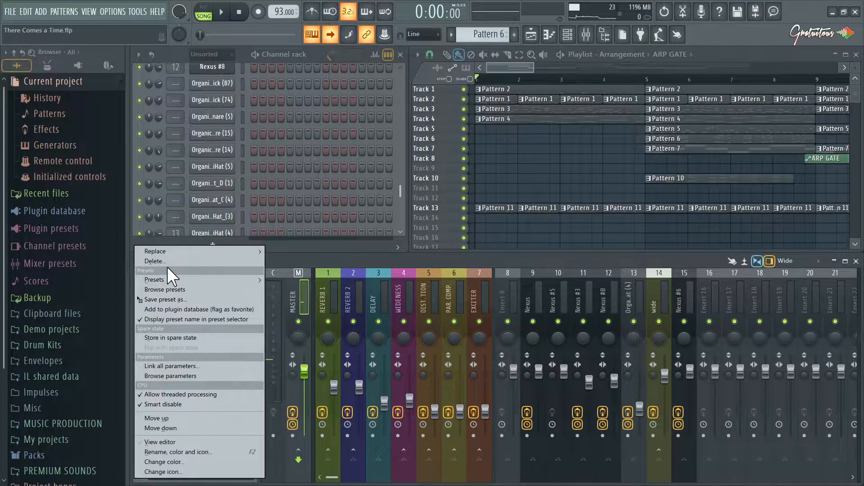
{"action": "left_click", "coordinate": [167, 262]}
{"action": "left_click", "coordinate": [468, 286]}
{"action": "left_click_drag", "start_coordinate": [201, 315], "coordinate": [231, 300]}
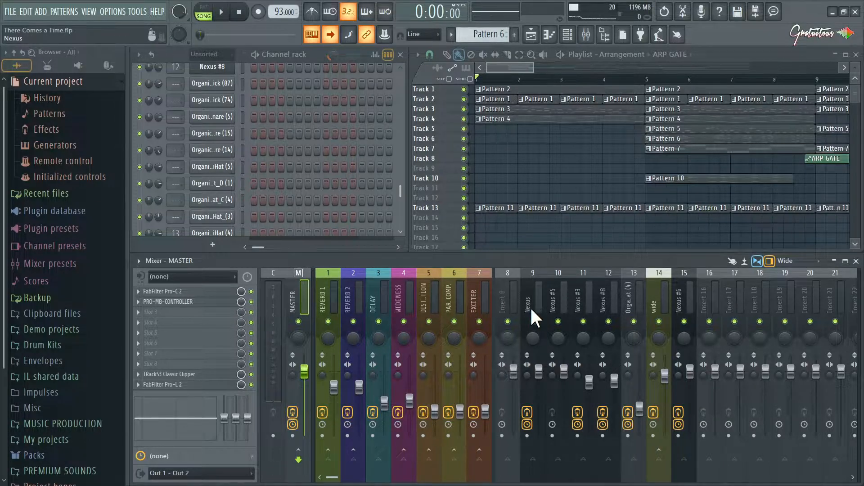
Inspect the effects on the wide mixer track and the first channels in the channel rack, and reselect the master track
{"action": "left_click", "coordinate": [663, 291]}
{"action": "scroll", "coordinate": [315, 135], "scroll_direction": "up", "scroll_amount": 5}
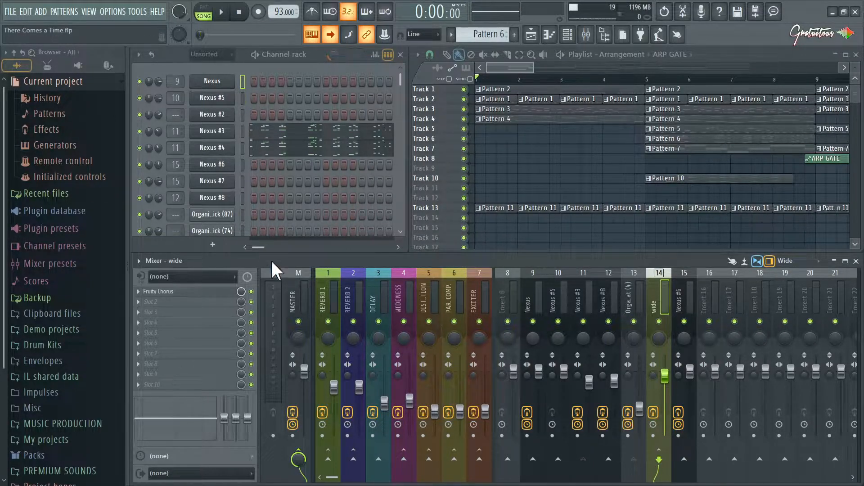
{"action": "left_click", "coordinate": [295, 292]}
Play the song from the start and open the master track's FabFilter Pro-C 2 beside the channel rack to watch its compression
{"action": "key", "text": "space"}
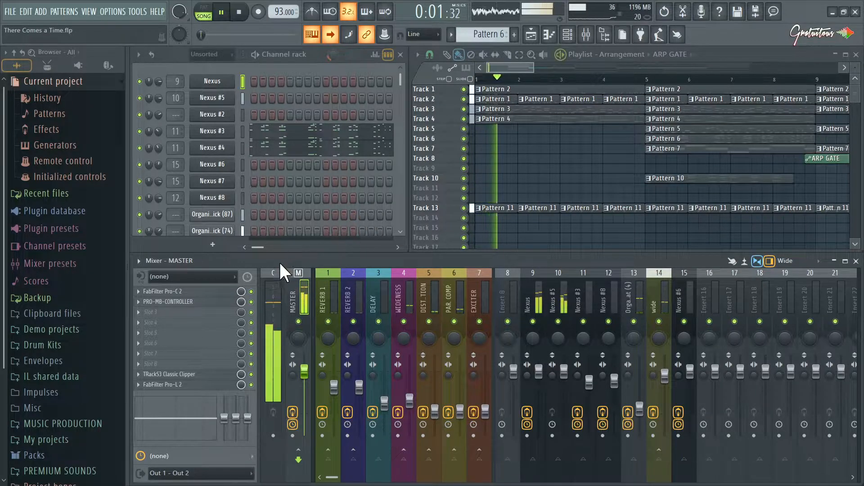
{"action": "left_click", "coordinate": [226, 292]}
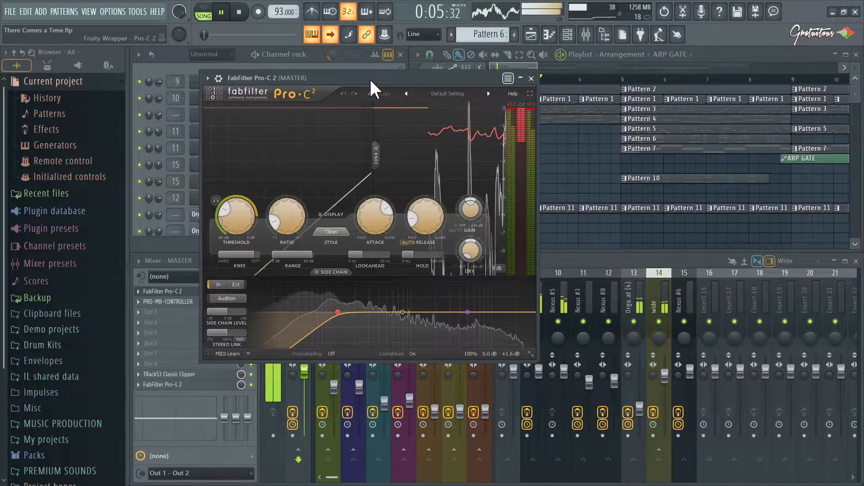
{"action": "left_click_drag", "start_coordinate": [338, 78], "coordinate": [427, 65]}
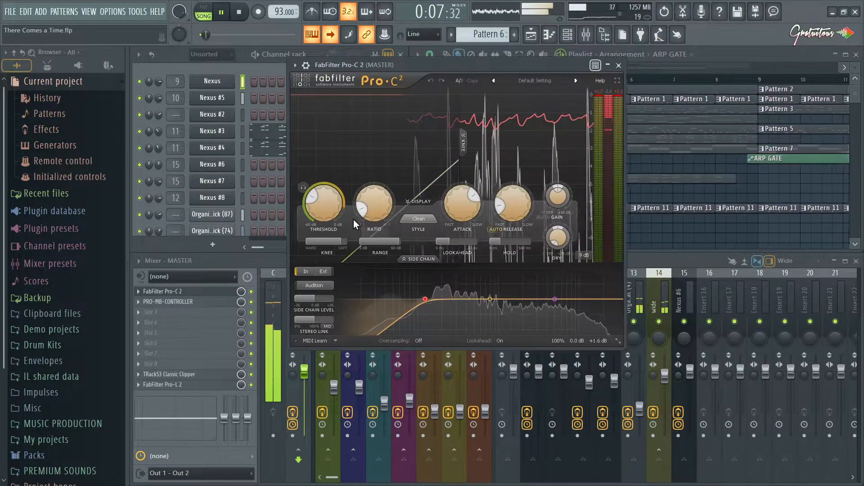
Bypass and re-enable the master track's effect slots during playback, and shift the Pro-C 2 window slightly
{"action": "left_click", "coordinate": [295, 414]}
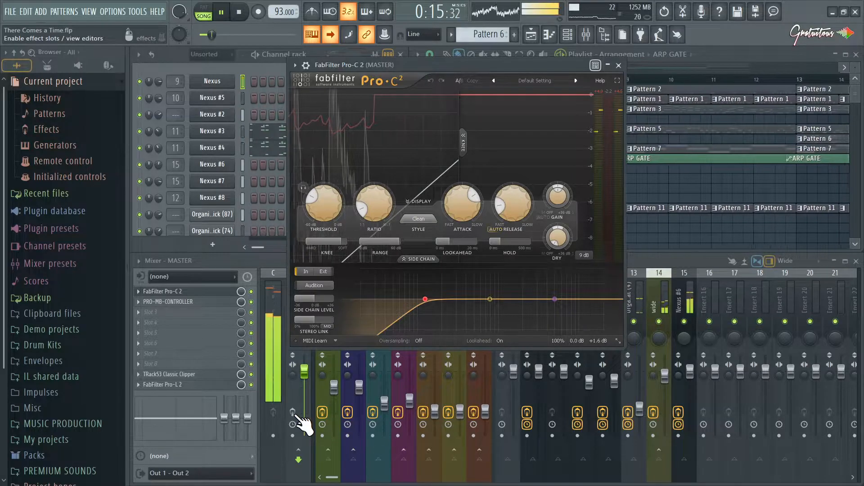
{"action": "left_click", "coordinate": [295, 413]}
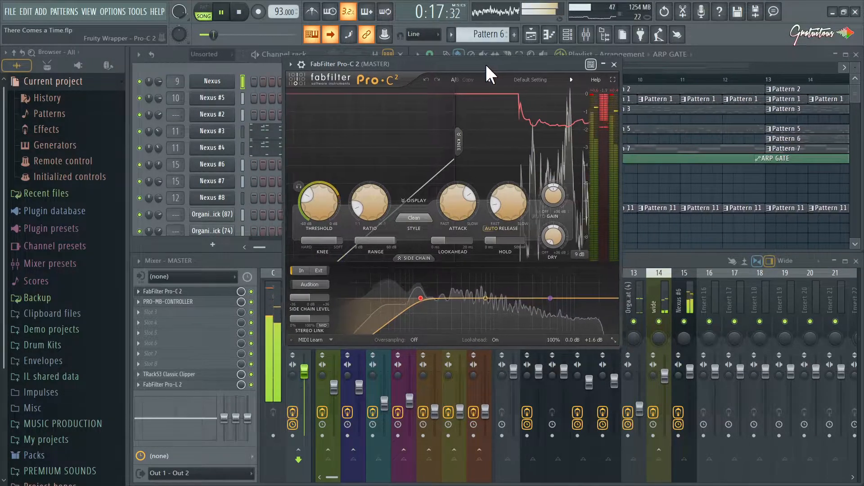
{"action": "left_click_drag", "start_coordinate": [487, 64], "coordinate": [473, 63]}
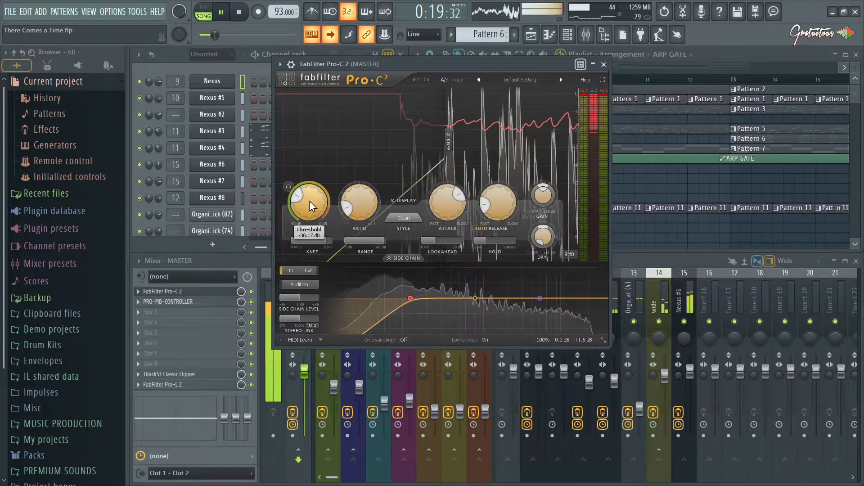
Fine-tune the threshold of the master track's FabFilter Pro-C 2 during playback, move its window slightly, and close it
{"action": "mouse_move", "coordinate": [315, 205]}
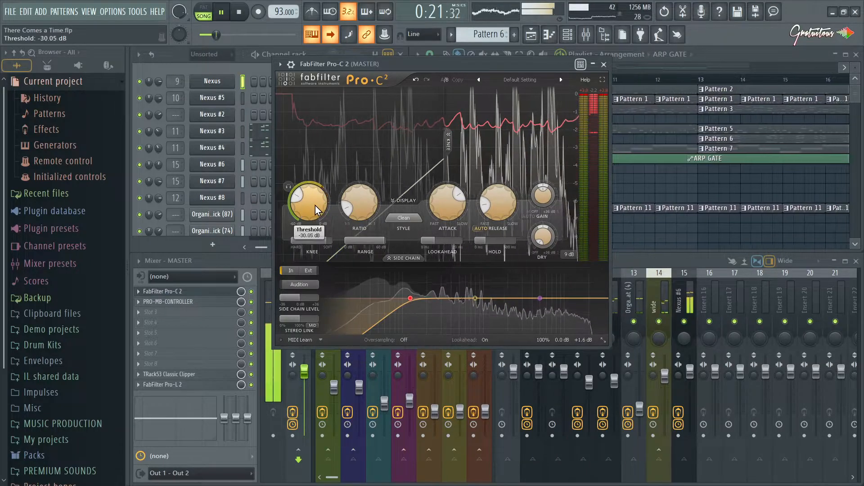
{"action": "left_click_drag", "start_coordinate": [315, 205], "coordinate": [315, 202]}
{"action": "scroll", "coordinate": [366, 207], "scroll_direction": "up", "scroll_amount": 1}
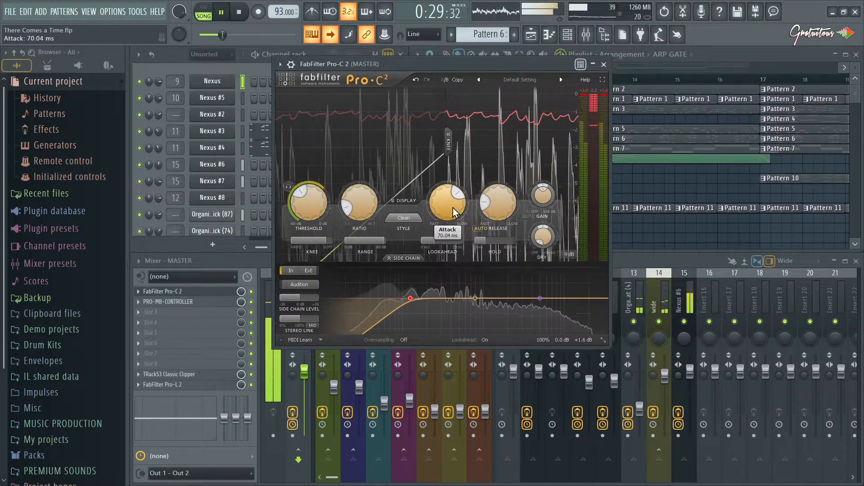
{"action": "left_click_drag", "start_coordinate": [468, 67], "coordinate": [463, 70]}
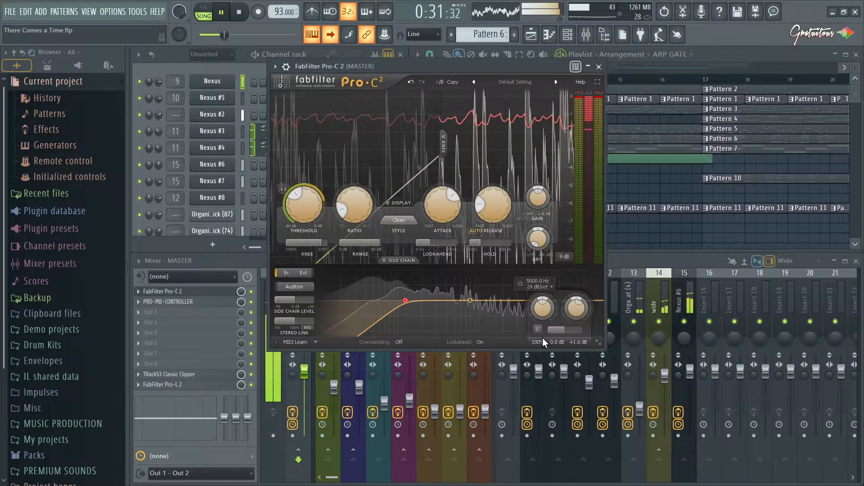
{"action": "left_click", "coordinate": [598, 67]}
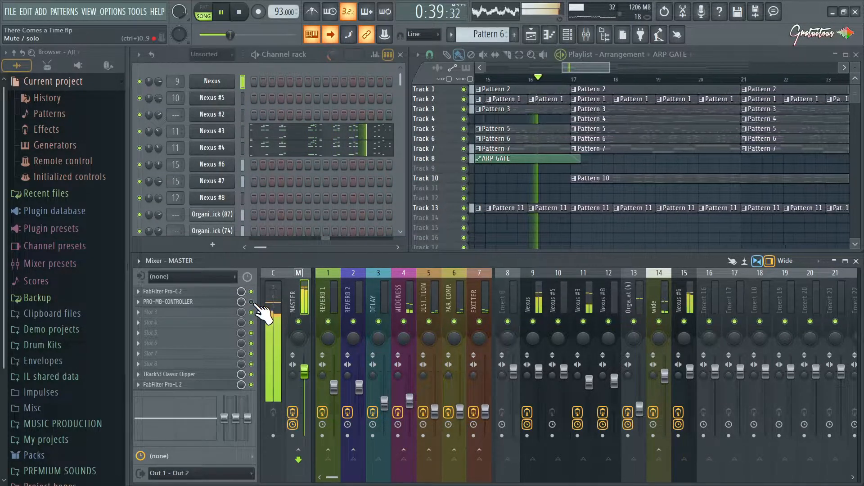
Open the master track's FabFilter Pro-L 2, lower its gain to about +3 dB, and close it
{"action": "left_click", "coordinate": [194, 386]}
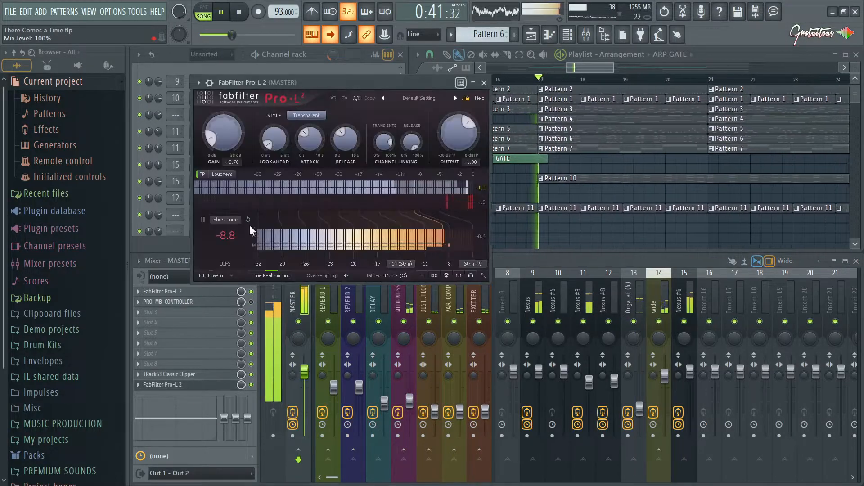
{"action": "mouse_move", "coordinate": [238, 139]}
{"action": "scroll", "coordinate": [236, 139], "scroll_direction": "down", "scroll_amount": 3}
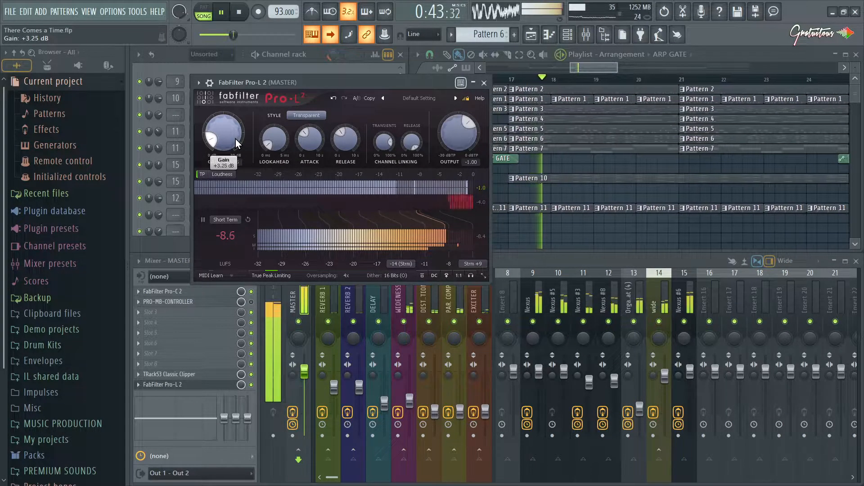
{"action": "key", "text": "Escape"}
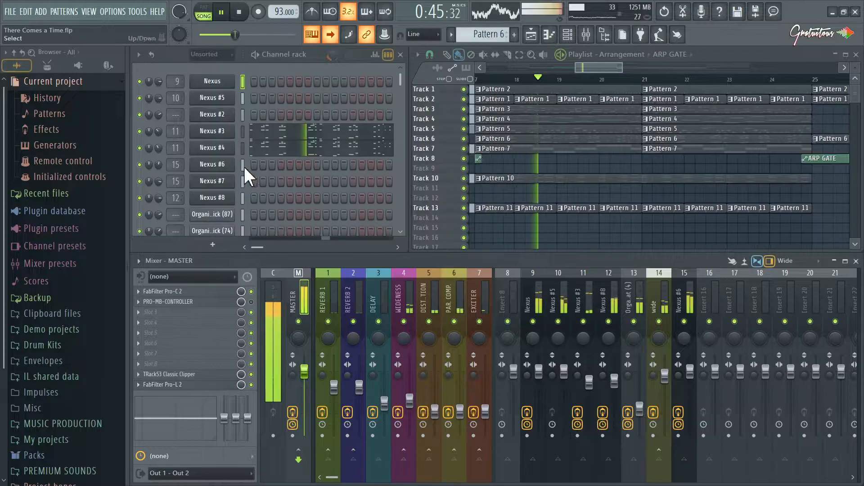
Open PRO-MB-CONTROLLER, check its control surface, then open FabFilter Pro-MB from the map and select all four bands
{"action": "left_click", "coordinate": [234, 303]}
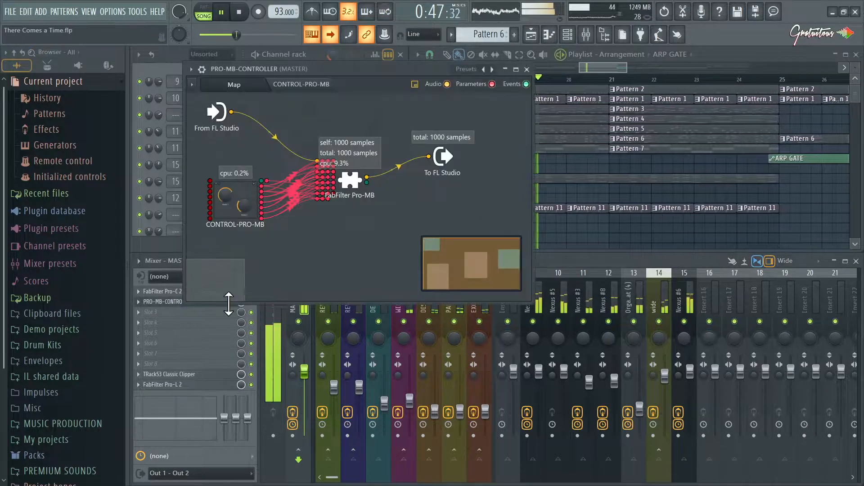
{"action": "double_click", "coordinate": [248, 219]}
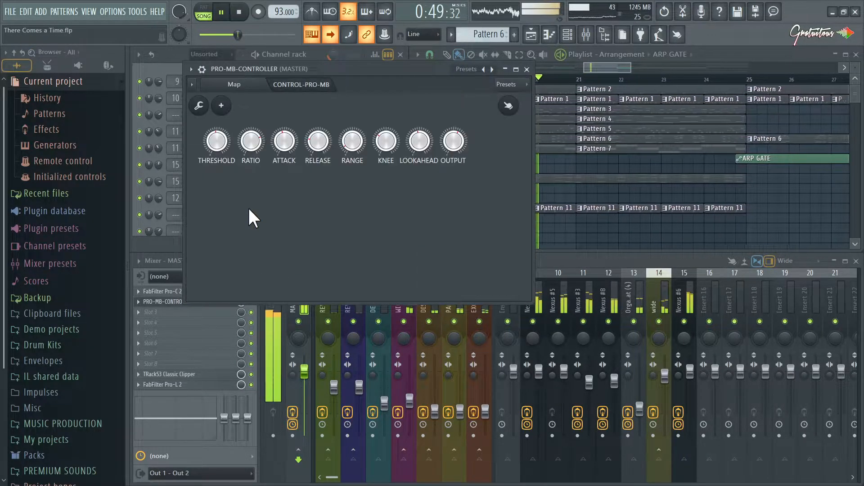
{"action": "left_click", "coordinate": [263, 90]}
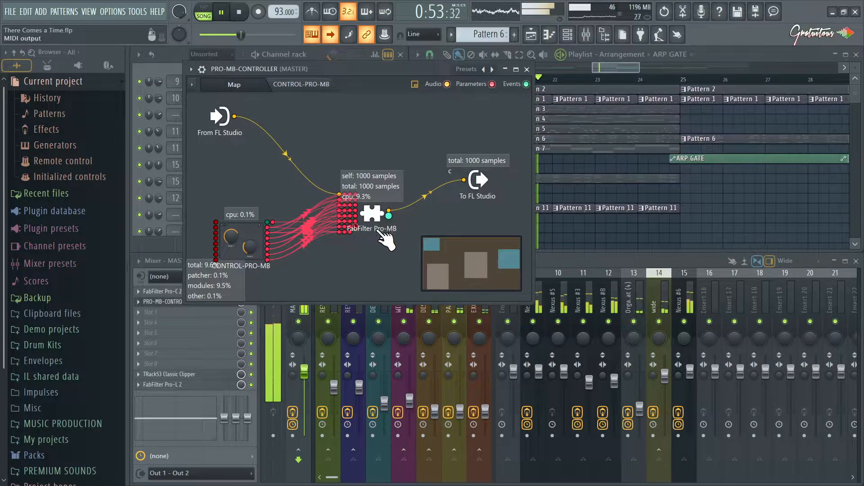
{"action": "double_click", "coordinate": [366, 208]}
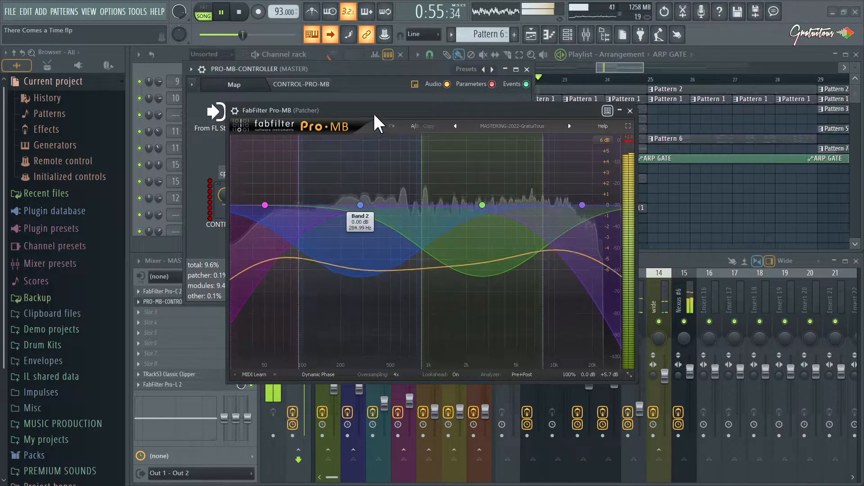
{"action": "left_click_drag", "start_coordinate": [247, 180], "coordinate": [647, 287]}
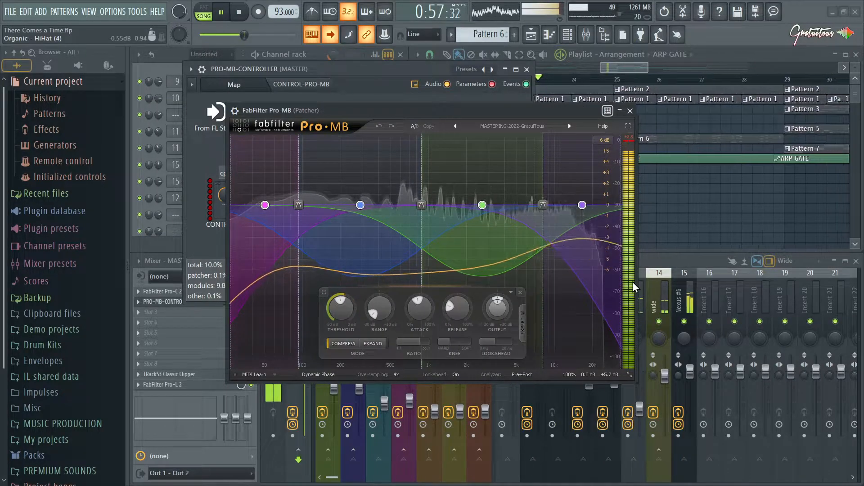
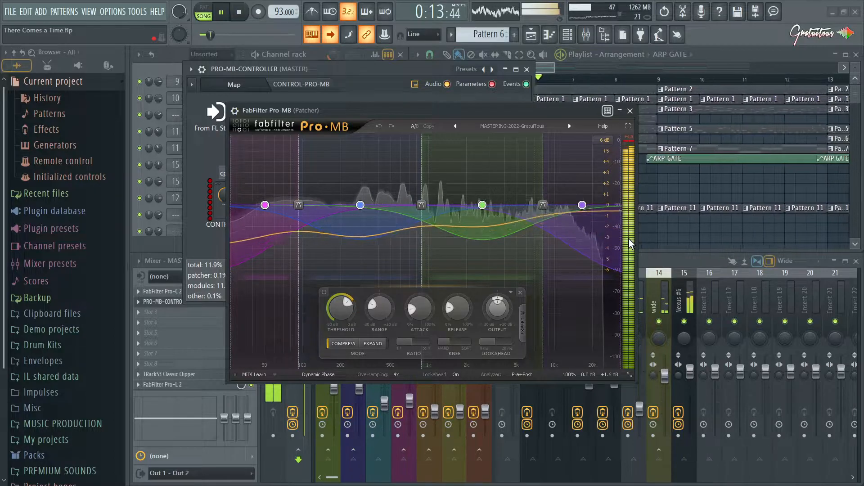
Open Pro-L 2, close Pro-MB, and set the limiter's gain to +2.58 dB and attack to 130.6 ms
{"action": "left_click", "coordinate": [162, 384]}
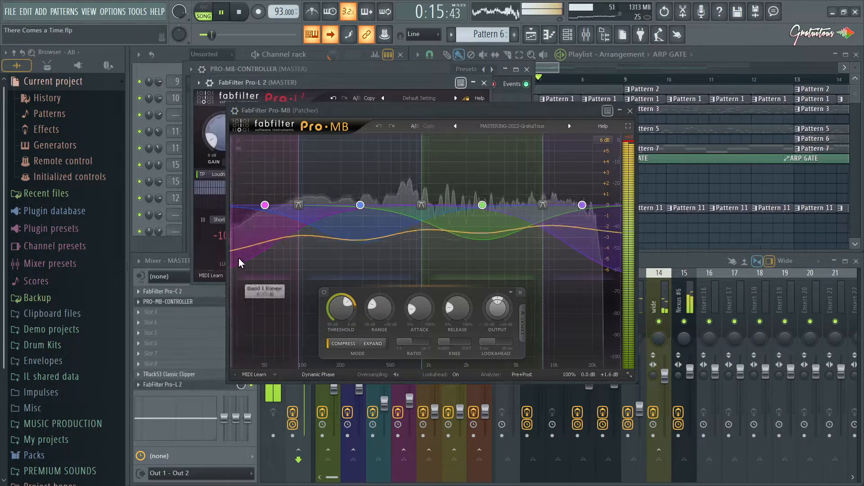
{"action": "left_click_drag", "start_coordinate": [440, 109], "coordinate": [476, 109]}
{"action": "left_click", "coordinate": [667, 111]}
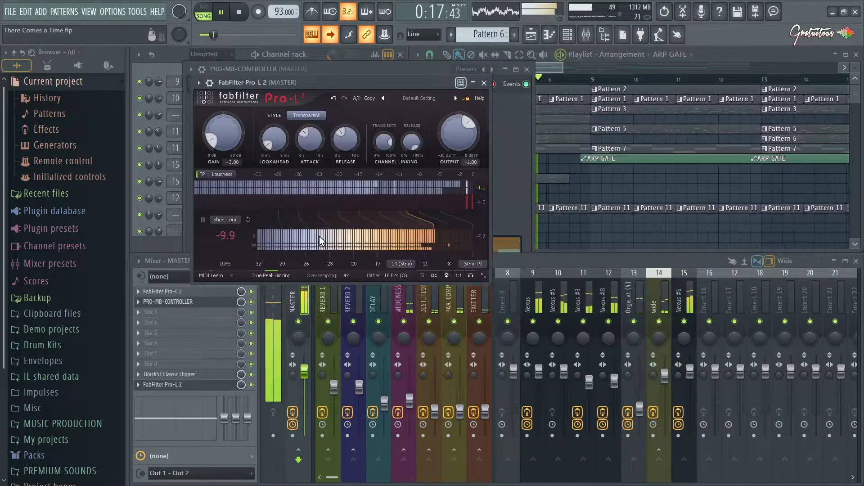
{"action": "mouse_move", "coordinate": [230, 135]}
{"action": "left_click_drag", "start_coordinate": [233, 133], "coordinate": [233, 136]}
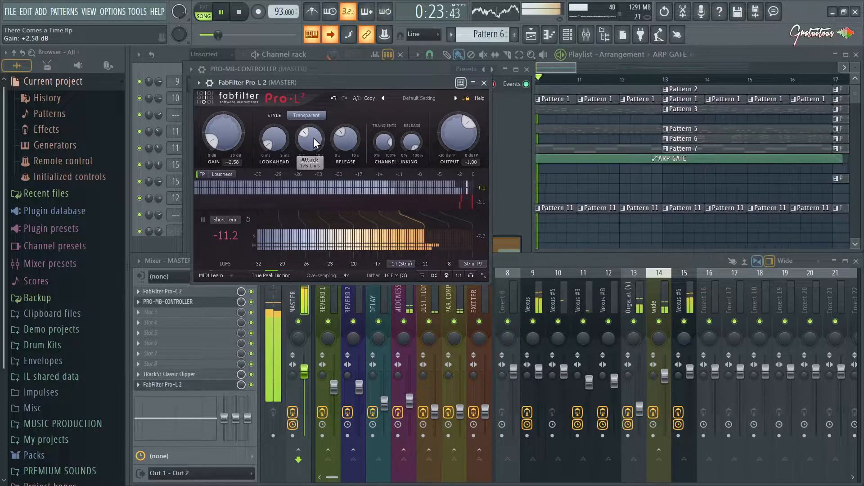
{"action": "left_click_drag", "start_coordinate": [313, 139], "coordinate": [317, 141]}
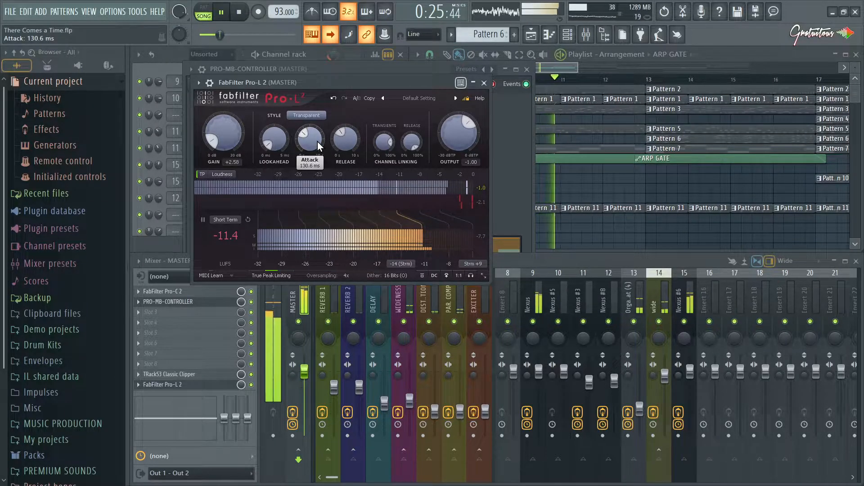
Place Pro-L 2 above the mixer, close PRO-MB-CONTROLLER, sweep through the instrument tracks, and reselect the master track
{"action": "left_click_drag", "start_coordinate": [347, 83], "coordinate": [314, 50]}
{"action": "left_click", "coordinate": [526, 69]}
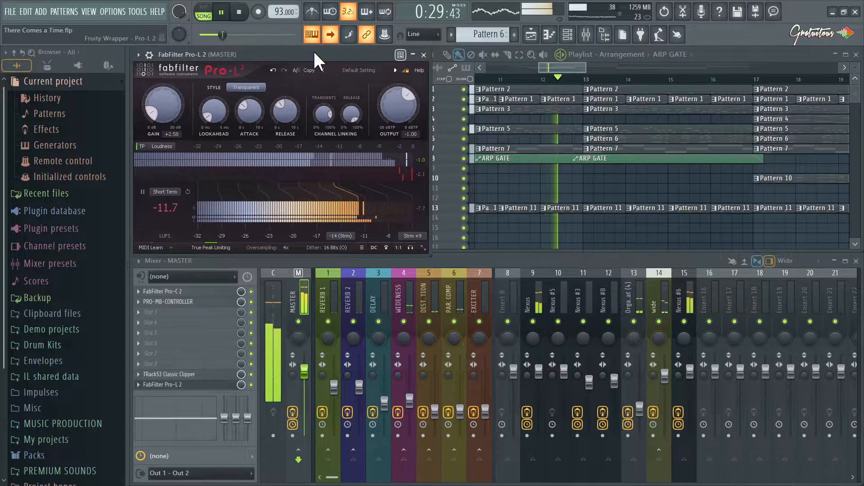
{"action": "left_click_drag", "start_coordinate": [515, 291], "coordinate": [673, 282]}
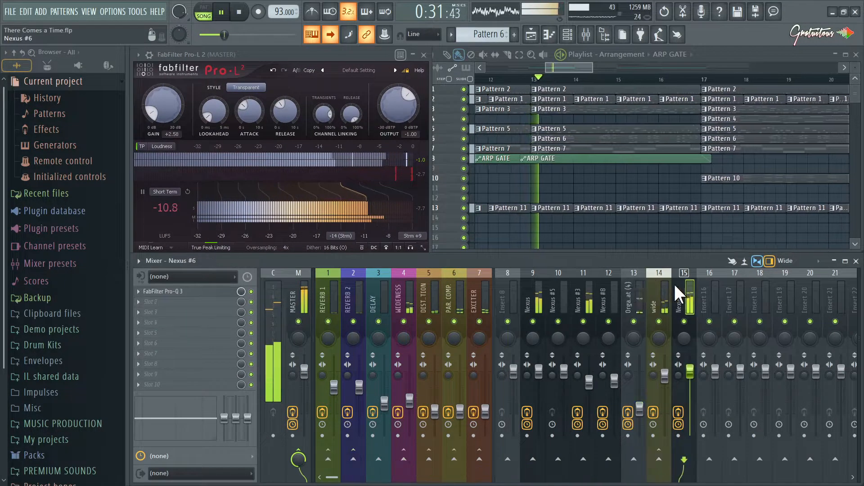
{"action": "left_click", "coordinate": [305, 289]}
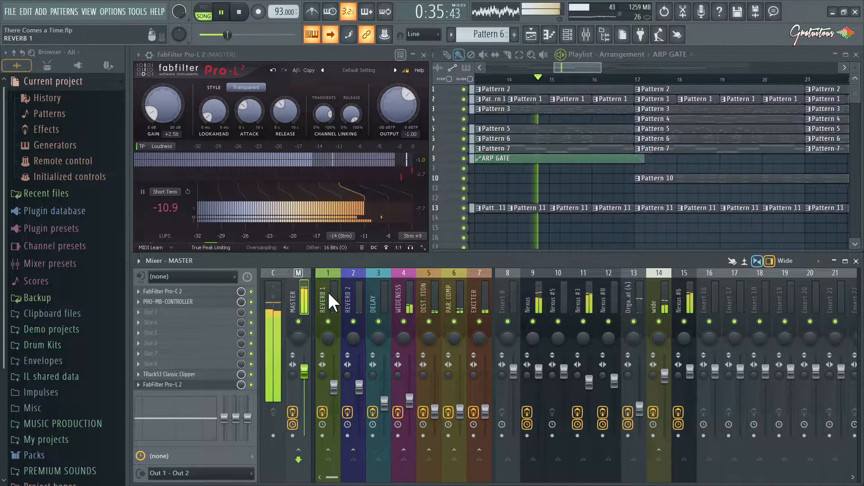
Review the first two effects on the master track, opening and closing the Pro-MB inside PRO-MB-CONTROLLER
{"action": "left_click", "coordinate": [228, 292]}
{"action": "left_click", "coordinate": [236, 291]}
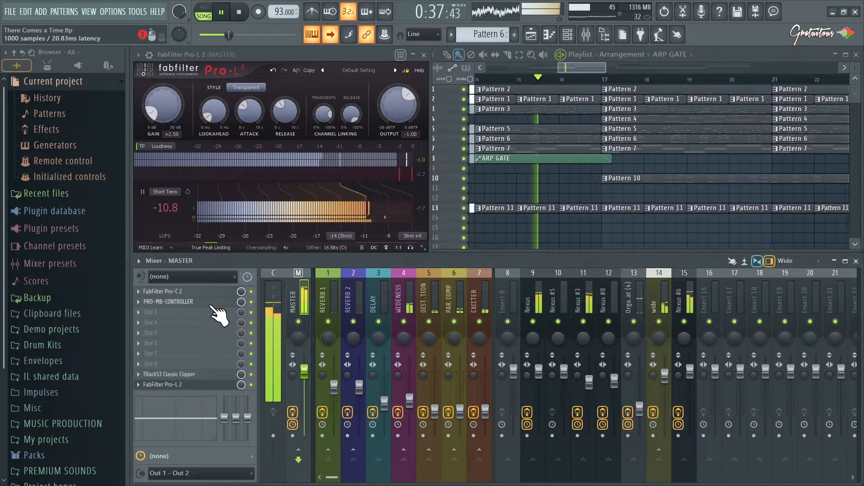
{"action": "left_click", "coordinate": [213, 302]}
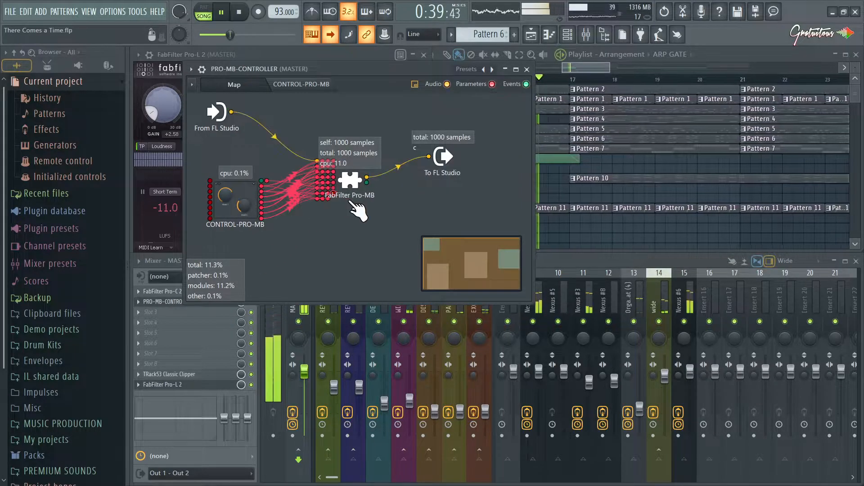
{"action": "double_click", "coordinate": [353, 203]}
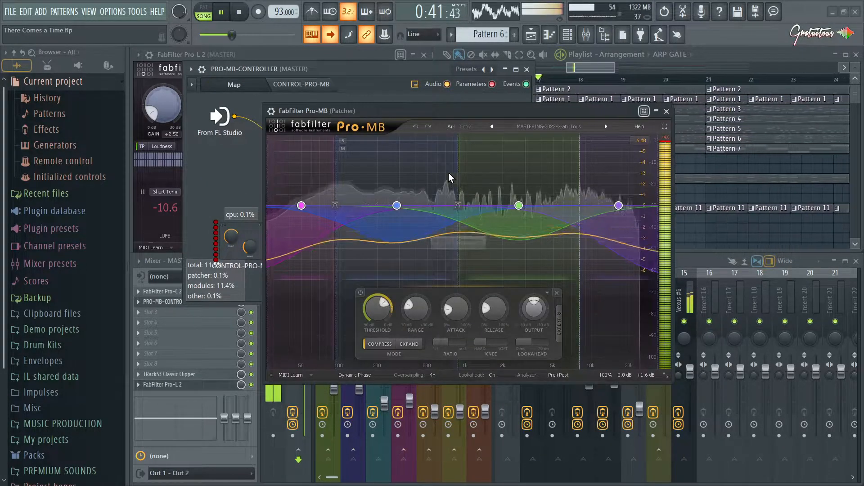
{"action": "left_click", "coordinate": [667, 111]}
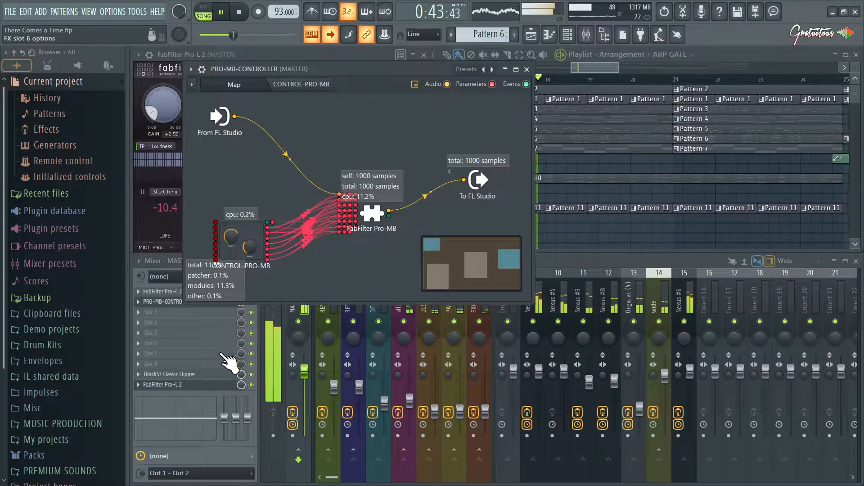
Open the master track's TRackS3 Classic Clipper, switch to setting B, set the slope to -9.2, and reposition its window
{"action": "left_click", "coordinate": [227, 374]}
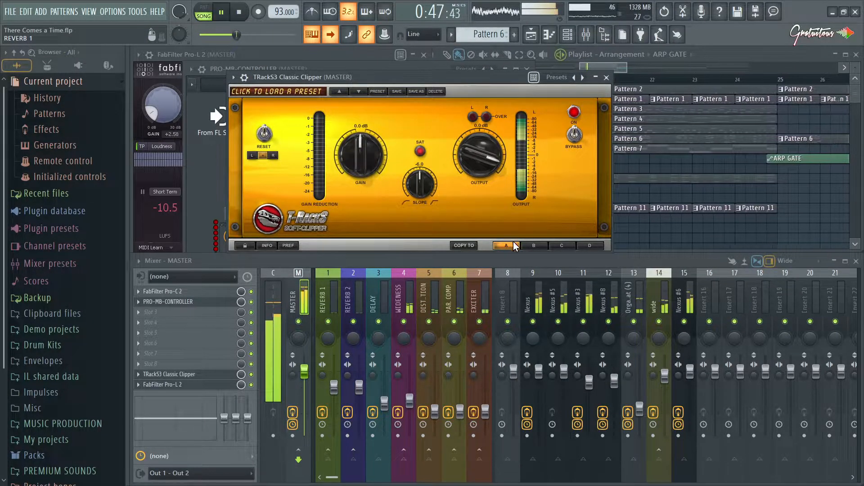
{"action": "left_click", "coordinate": [540, 246]}
{"action": "left_click_drag", "start_coordinate": [430, 184], "coordinate": [436, 207]}
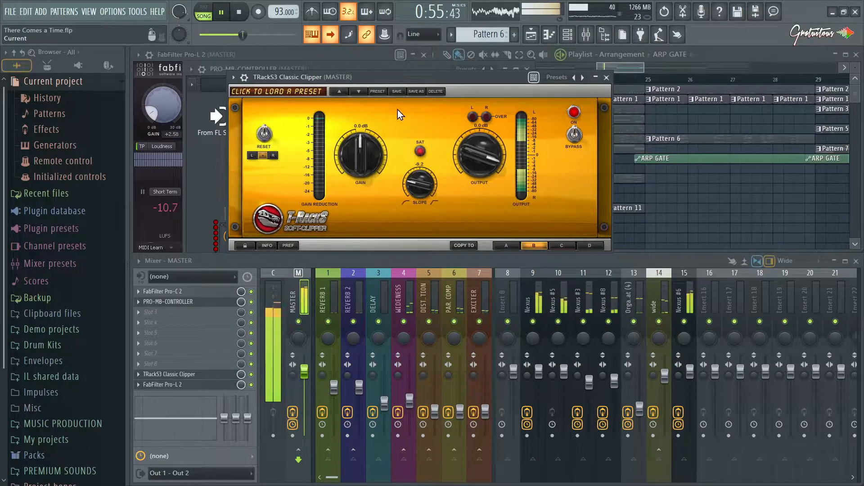
{"action": "left_click_drag", "start_coordinate": [425, 77], "coordinate": [383, 70]}
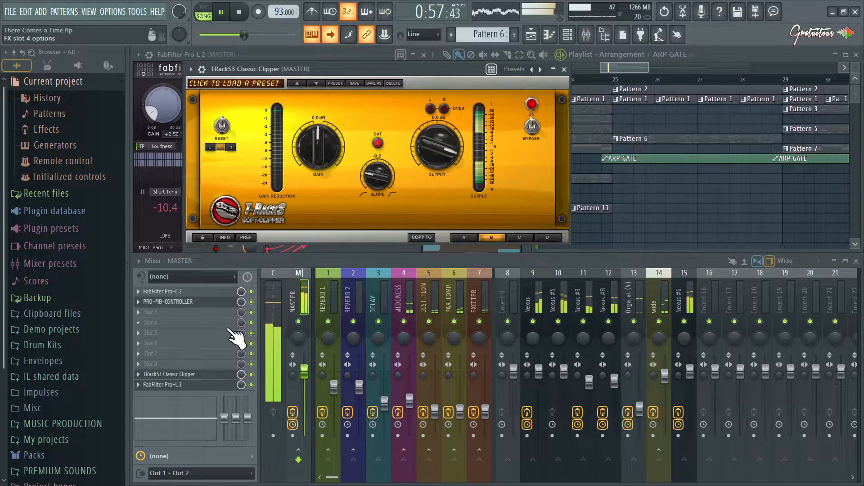
Bring up Pro-L 2 and arrange it apart from the Classic Clipper so both plugins' meters can be watched
{"action": "left_click", "coordinate": [227, 385]}
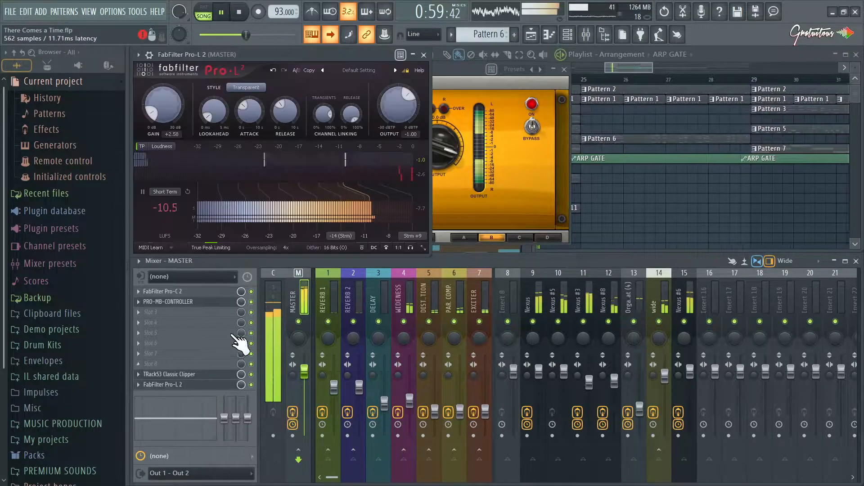
{"action": "left_click_drag", "start_coordinate": [319, 56], "coordinate": [701, 198]}
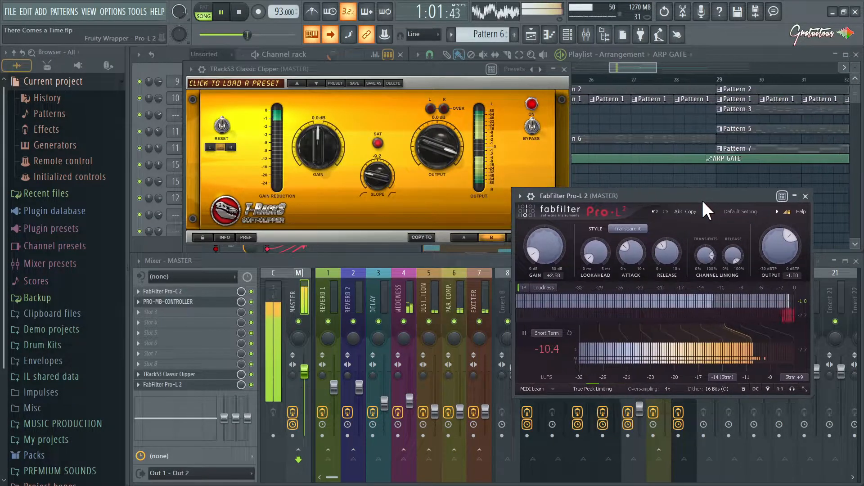
{"action": "left_click_drag", "start_coordinate": [436, 71], "coordinate": [383, 61]}
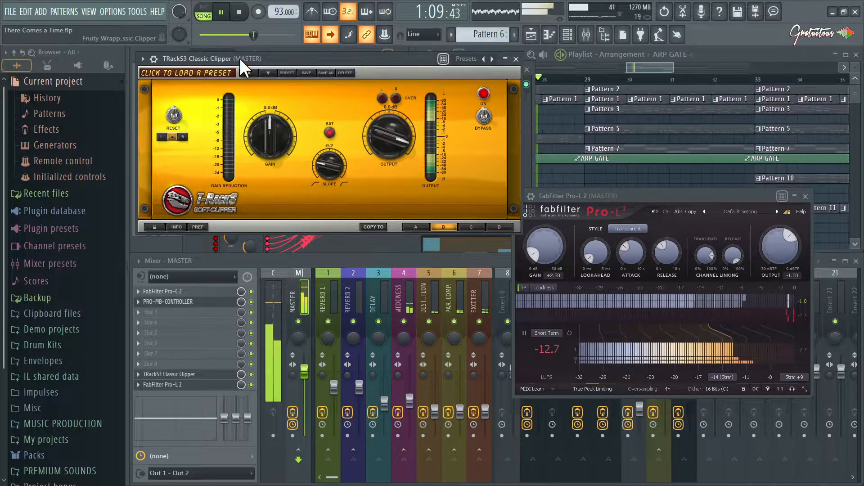
Bring Pro-L 2 to the front, then bypass and re-enable all master track effects to compare the sound
{"action": "left_click", "coordinate": [618, 194]}
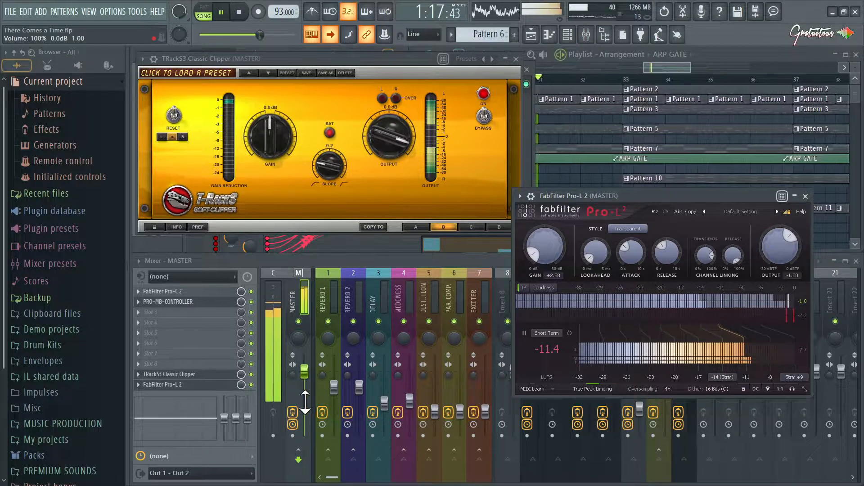
{"action": "left_click", "coordinate": [294, 412]}
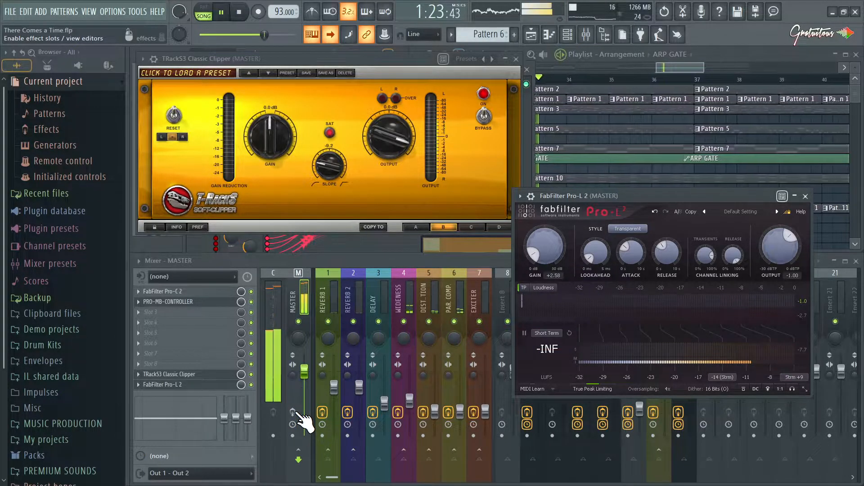
{"action": "left_click", "coordinate": [293, 412]}
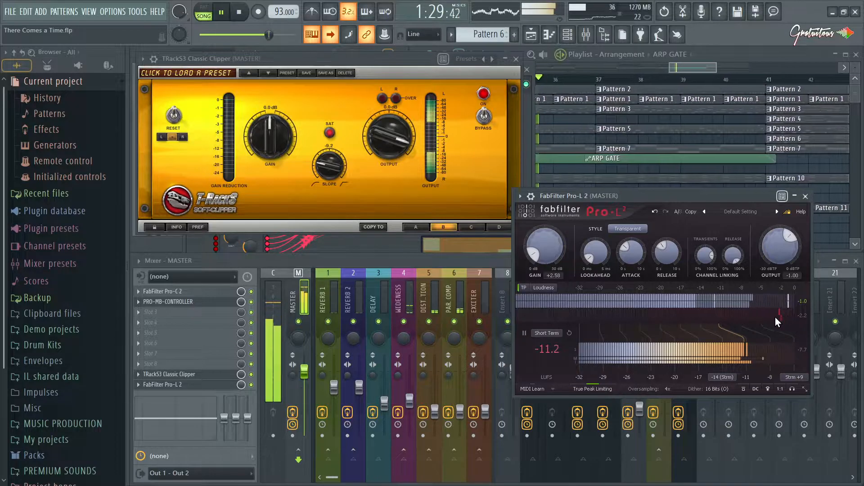
Raise the Pro-L 2 gain to +2.98 dB and shift the Classic Clipper window slightly
{"action": "scroll", "coordinate": [561, 250], "scroll_direction": "up", "scroll_amount": 1}
{"action": "scroll", "coordinate": [560, 250], "scroll_direction": "up", "scroll_amount": 1}
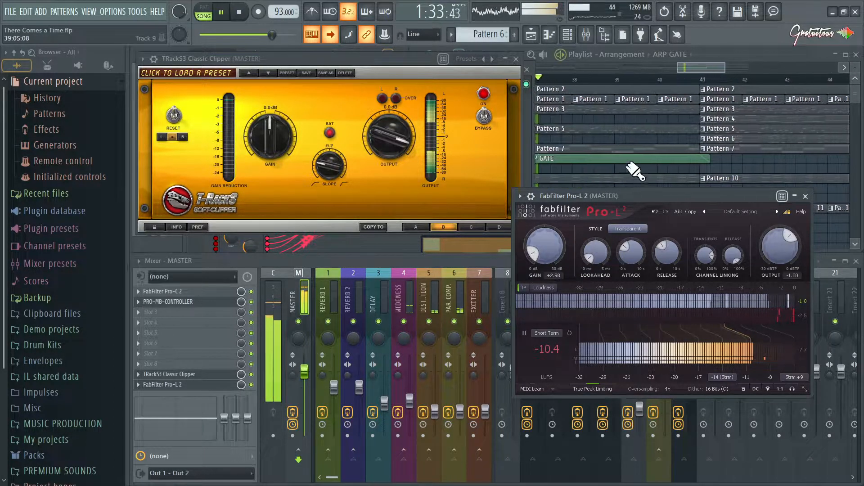
{"action": "left_click_drag", "start_coordinate": [457, 67], "coordinate": [451, 61]}
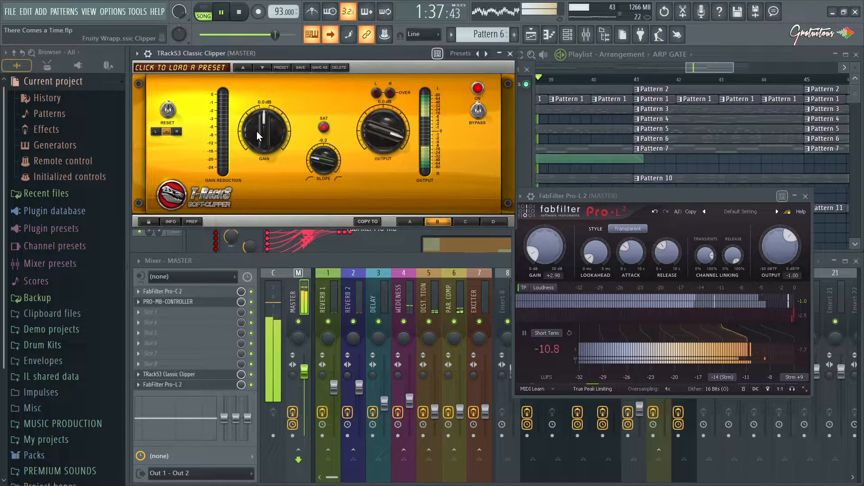
Compare the Classic Clipper's settings A and B during playback and set setting B's slope to -8.8
{"action": "left_click", "coordinate": [409, 221]}
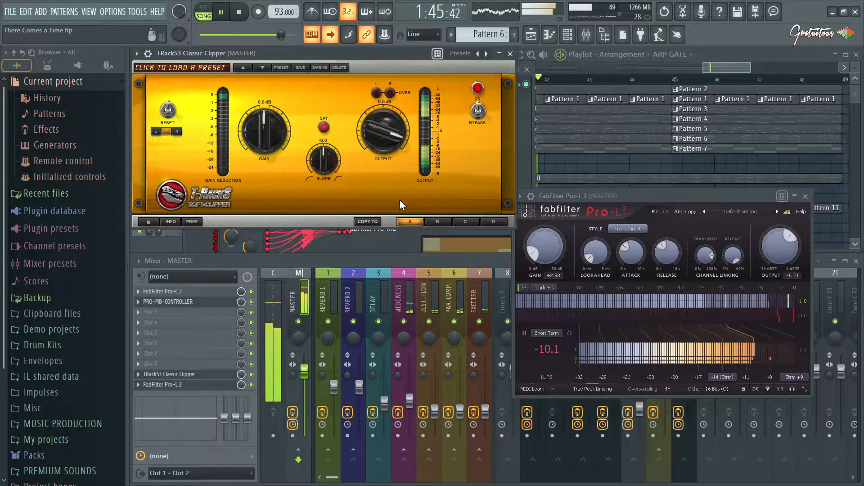
{"action": "left_click", "coordinate": [434, 222]}
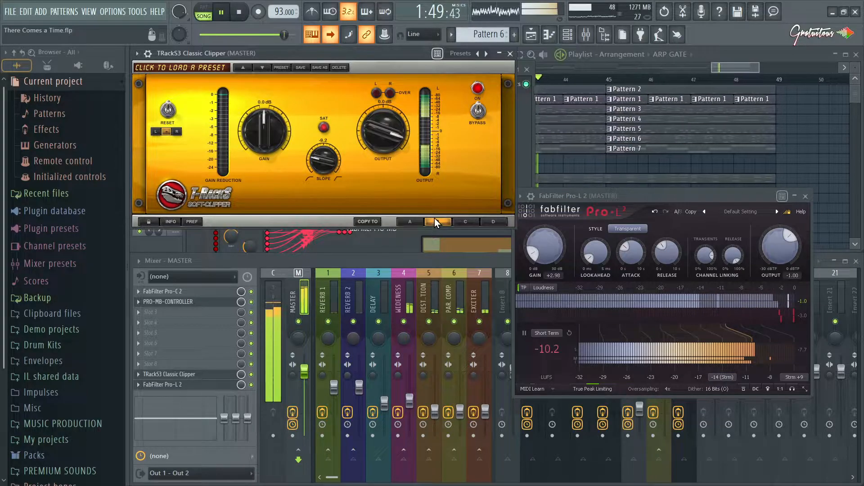
{"action": "scroll", "coordinate": [331, 163], "scroll_direction": "up", "scroll_amount": 2}
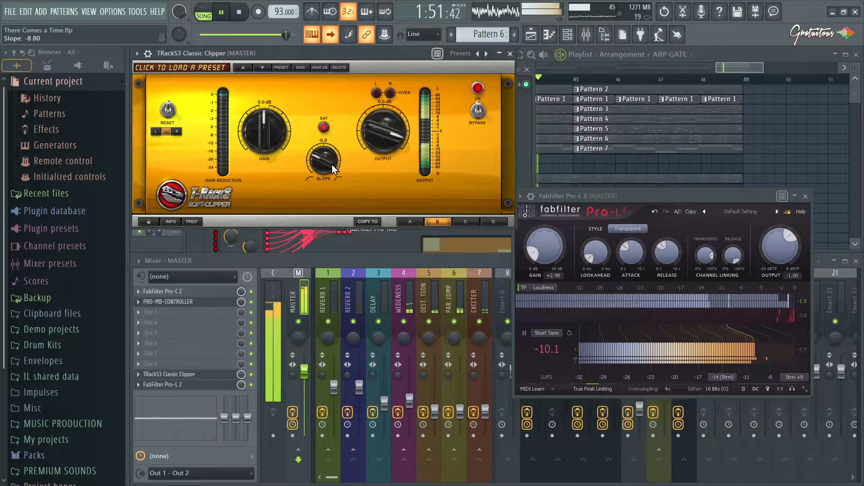
{"action": "left_click", "coordinate": [803, 316]}
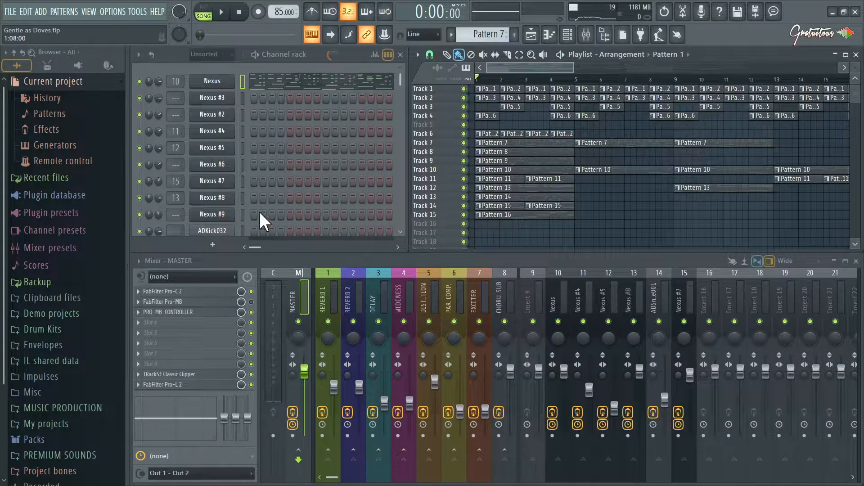
Delete the standalone FabFilter Pro-MB from the master track and move PRO-MB-CONTROLLER up into its slot
{"action": "right_click", "coordinate": [136, 306]}
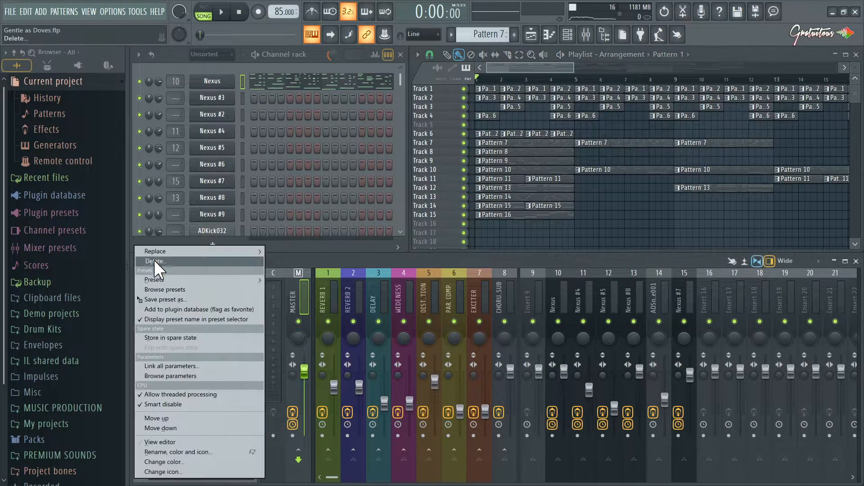
{"action": "left_click", "coordinate": [243, 263]}
{"action": "left_click", "coordinate": [468, 285]}
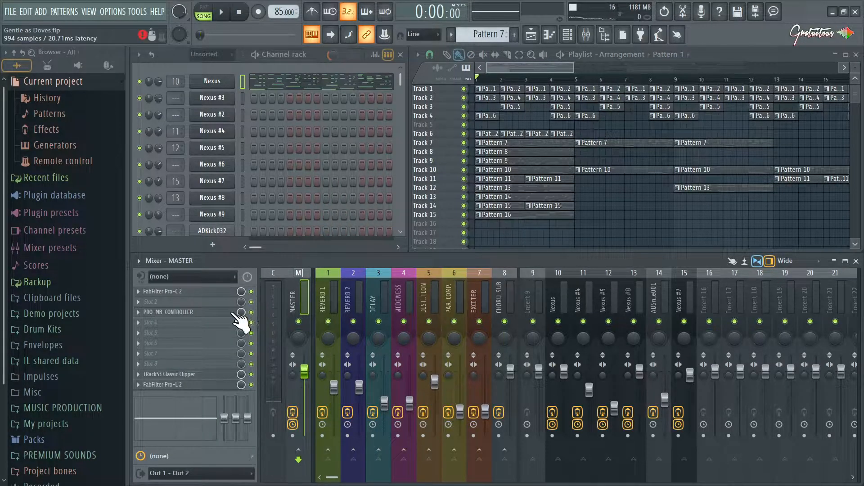
{"action": "left_click", "coordinate": [203, 292]}
{"action": "left_click", "coordinate": [195, 297]}
Open PRO-MB-CONTROLLER, show its map, and open the FabFilter Pro-MB contained in it
{"action": "left_click", "coordinate": [192, 303]}
{"action": "left_click_drag", "start_coordinate": [245, 303], "coordinate": [289, 169]}
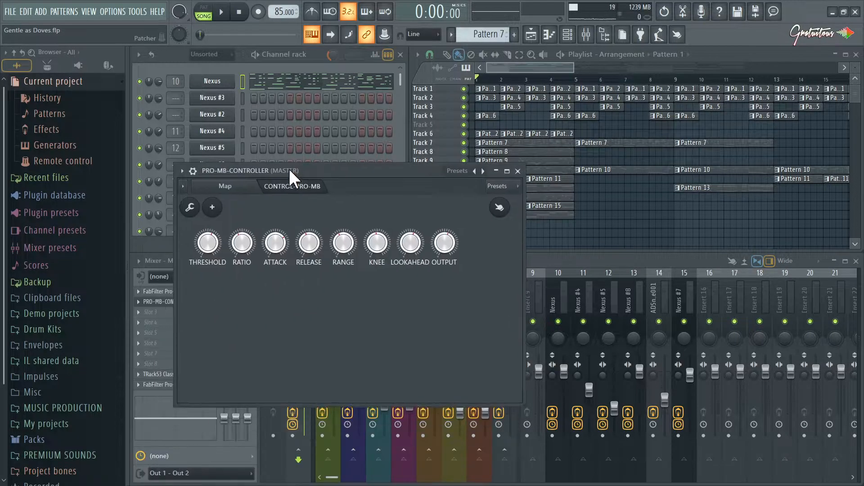
{"action": "left_click", "coordinate": [247, 189]}
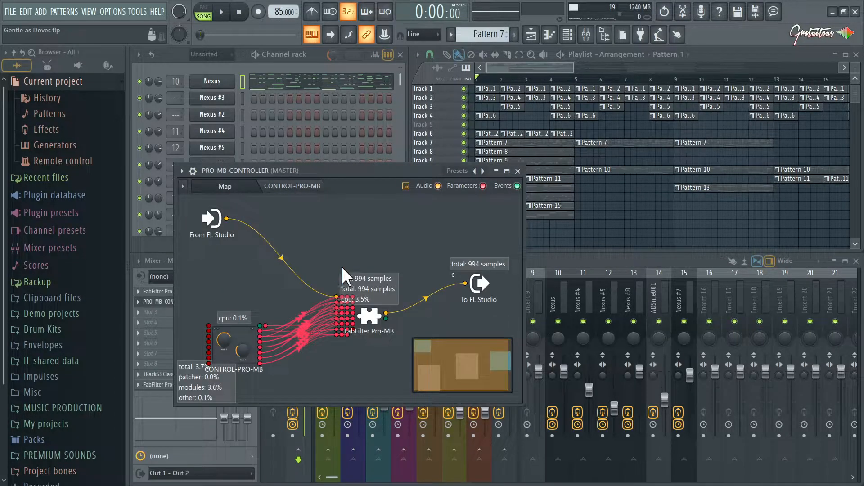
{"action": "double_click", "coordinate": [371, 321]}
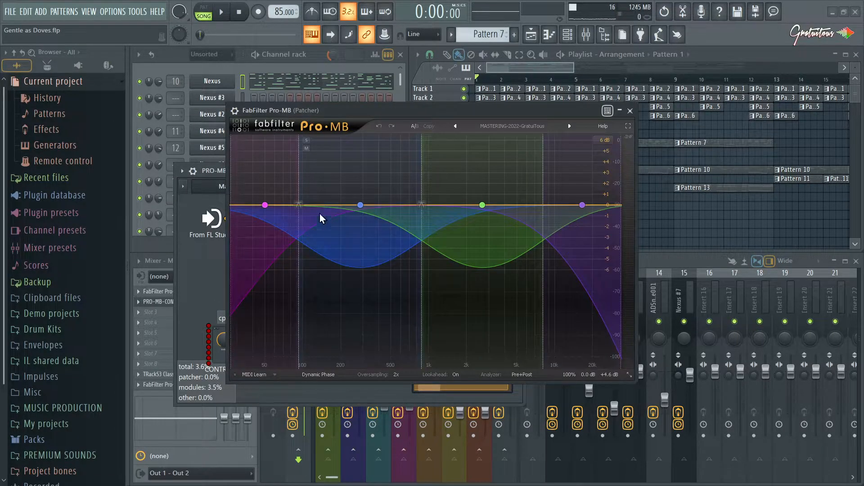
Review the compression settings of Pro-MB's four bands one after another, returning to band 2
{"action": "left_click", "coordinate": [265, 206]}
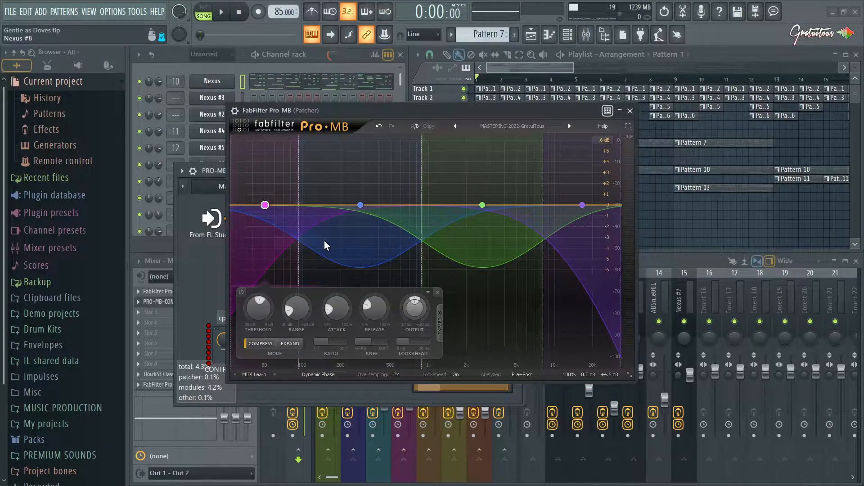
{"action": "left_click", "coordinate": [365, 235]}
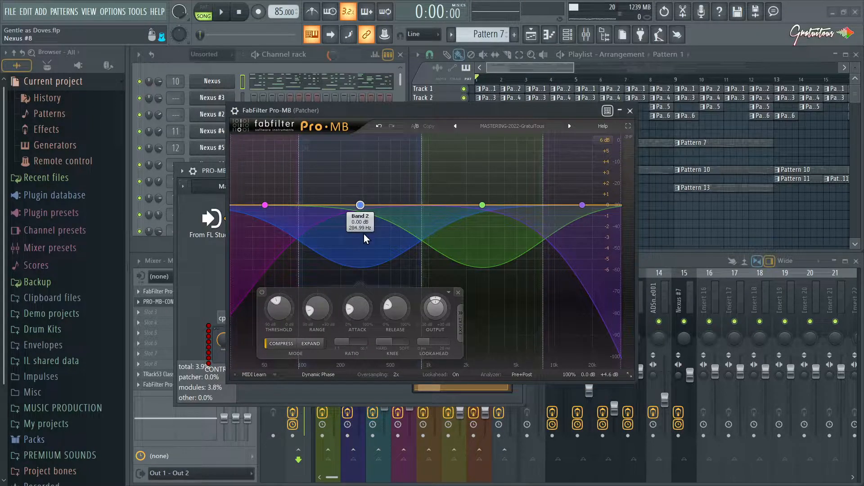
{"action": "left_click", "coordinate": [500, 206]}
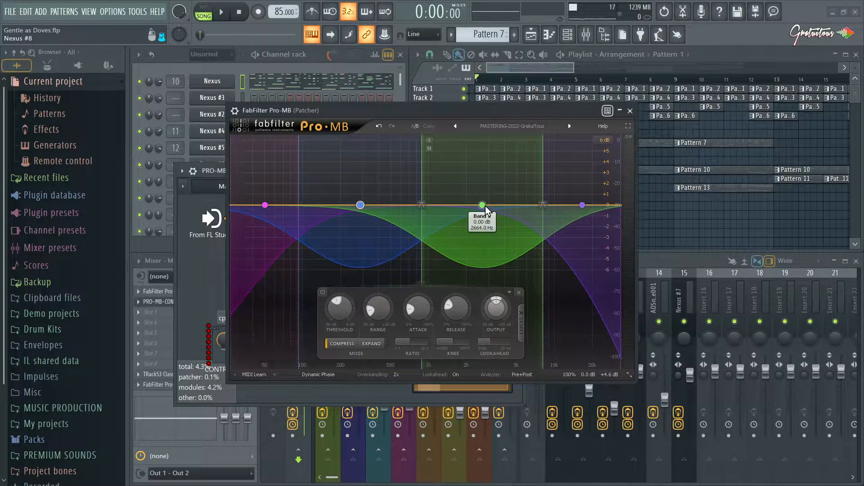
{"action": "left_click", "coordinate": [582, 205]}
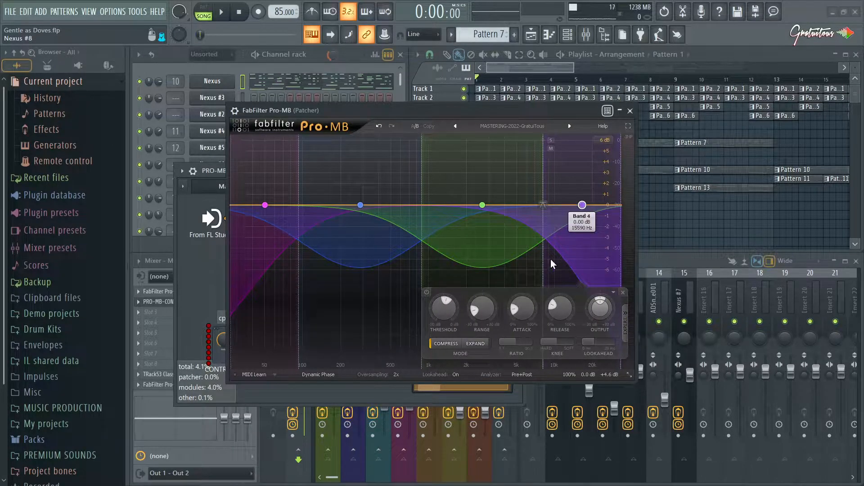
{"action": "left_click", "coordinate": [361, 206]}
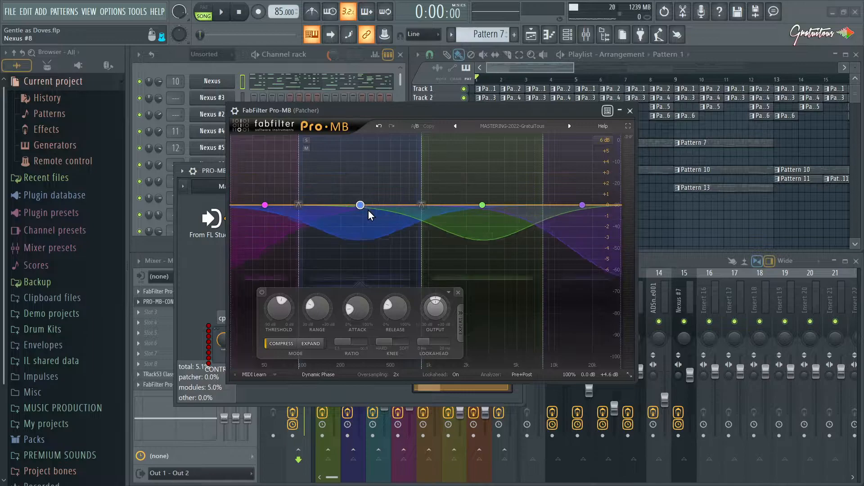
Place the Pro-MB and PRO-MB-CONTROLLER windows side by side with the CONTROL-PRO-MB knobs showing
{"action": "left_click", "coordinate": [221, 172]}
{"action": "left_click_drag", "start_coordinate": [339, 111], "coordinate": [508, 101]}
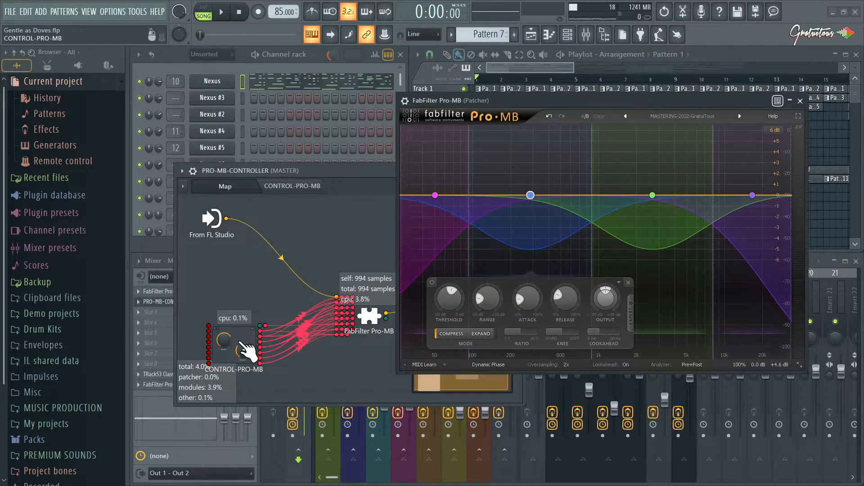
{"action": "left_click", "coordinate": [291, 188]}
{"action": "left_click_drag", "start_coordinate": [382, 169], "coordinate": [363, 150]}
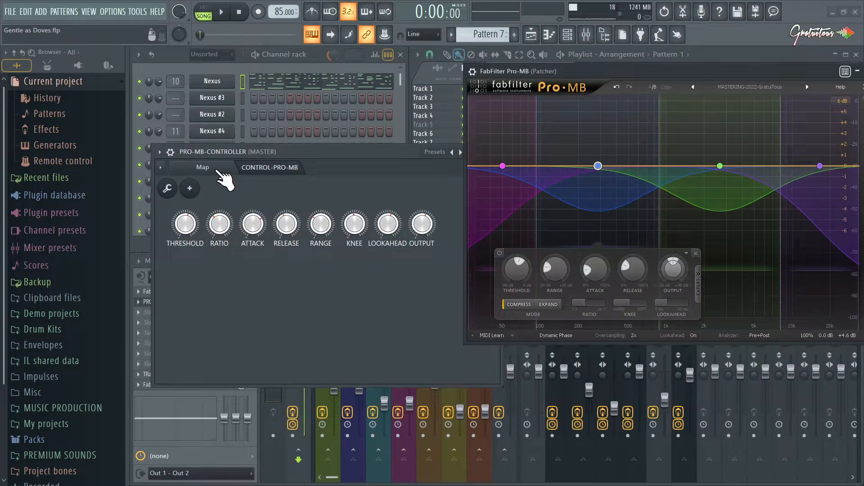
Examine in the map which Pro-MB band parameters a CONTROL-PRO-MB output is linked to, and close both plugin windows
{"action": "left_click", "coordinate": [218, 172]}
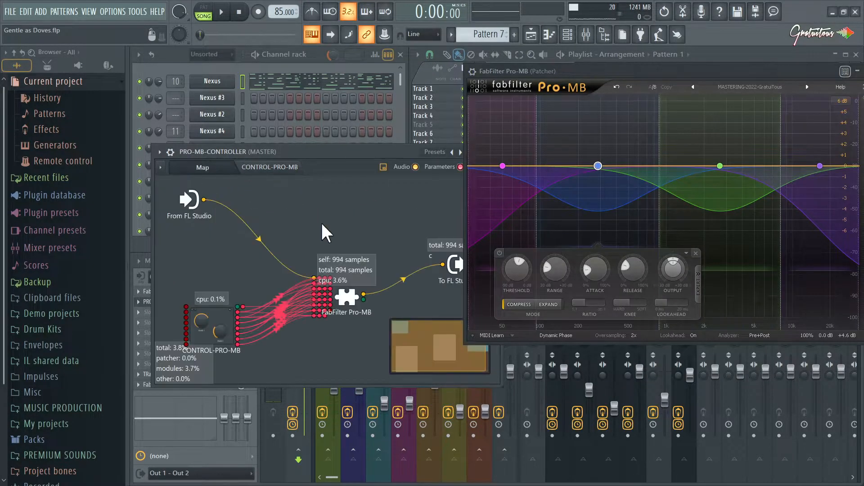
{"action": "right_click", "coordinate": [239, 320]}
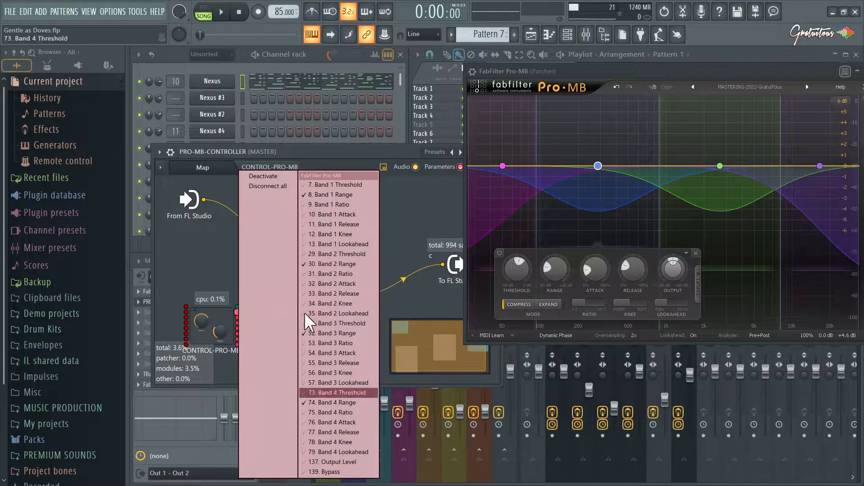
{"action": "left_click", "coordinate": [344, 148]}
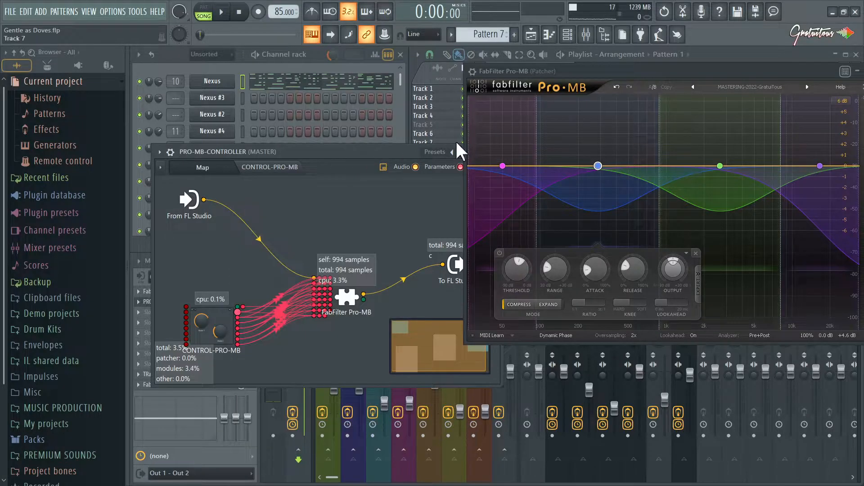
{"action": "left_click_drag", "start_coordinate": [685, 68], "coordinate": [574, 72]}
{"action": "left_click", "coordinate": [758, 77]}
{"action": "left_click_drag", "start_coordinate": [407, 149], "coordinate": [479, 87]}
{"action": "key", "text": "Escape"}
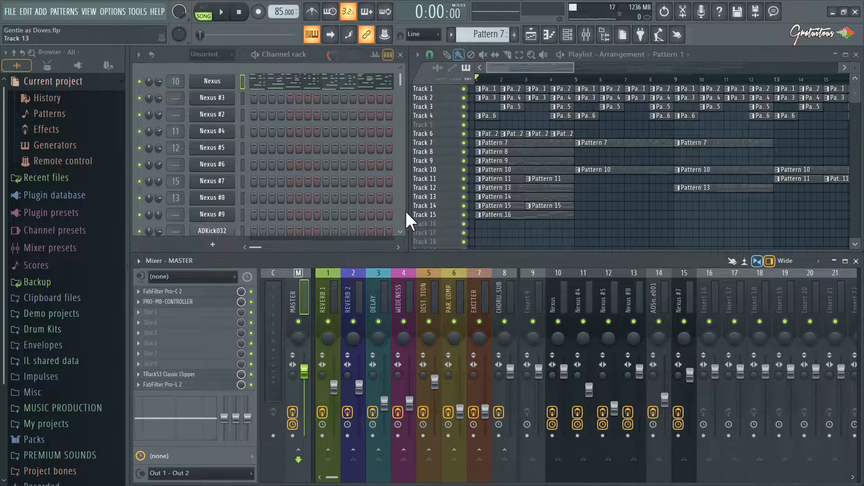
Review the first two master effects, Pro-C 2 and PRO-MB-CONTROLLER with its inner Pro-MB, closing their windows
{"action": "scroll", "coordinate": [585, 211], "scroll_direction": "up", "scroll_amount": 4}
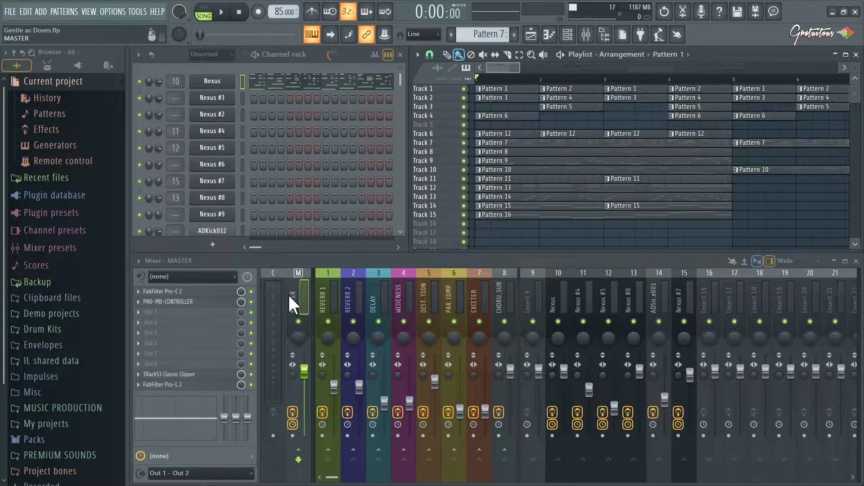
{"action": "left_click", "coordinate": [205, 293]}
{"action": "left_click", "coordinate": [205, 292]}
{"action": "left_click", "coordinate": [209, 302]}
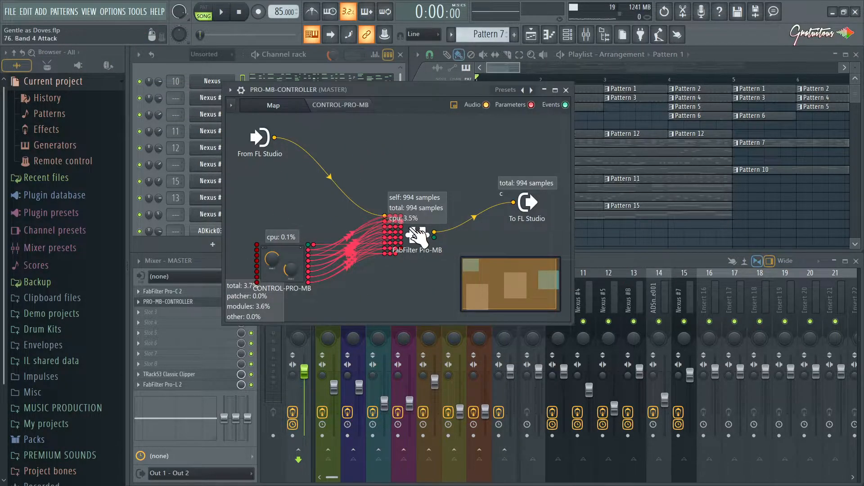
{"action": "double_click", "coordinate": [418, 235]}
{"action": "key", "text": "Escape"}
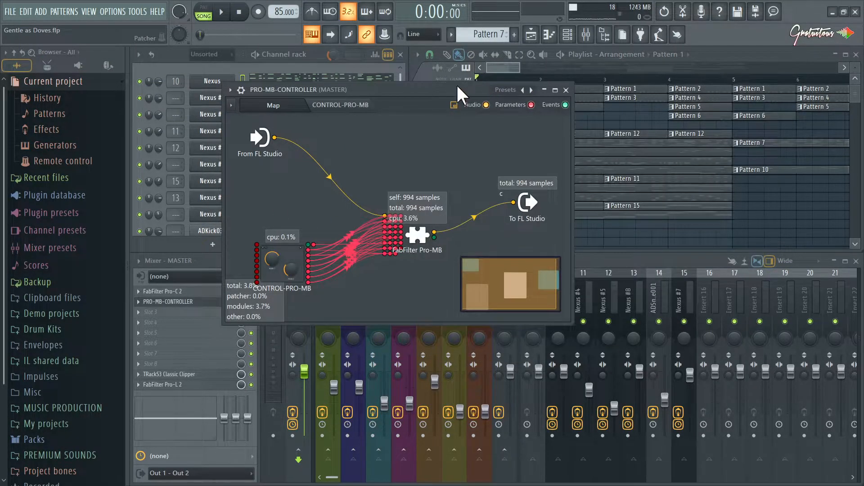
{"action": "key", "text": "Escape"}
View the master track's TRackS3 Classic Clipper and Pro-L 2 in turn, closing each one
{"action": "left_click", "coordinate": [176, 375]}
{"action": "key", "text": "Escape"}
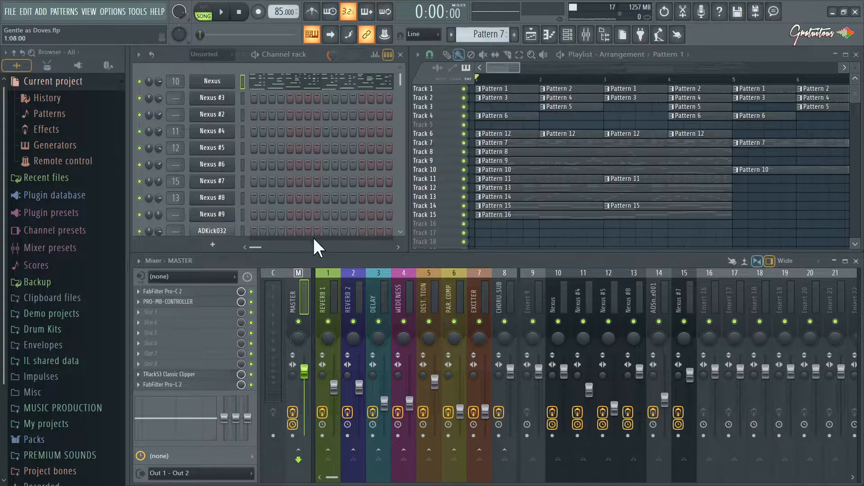
{"action": "left_click", "coordinate": [195, 385]}
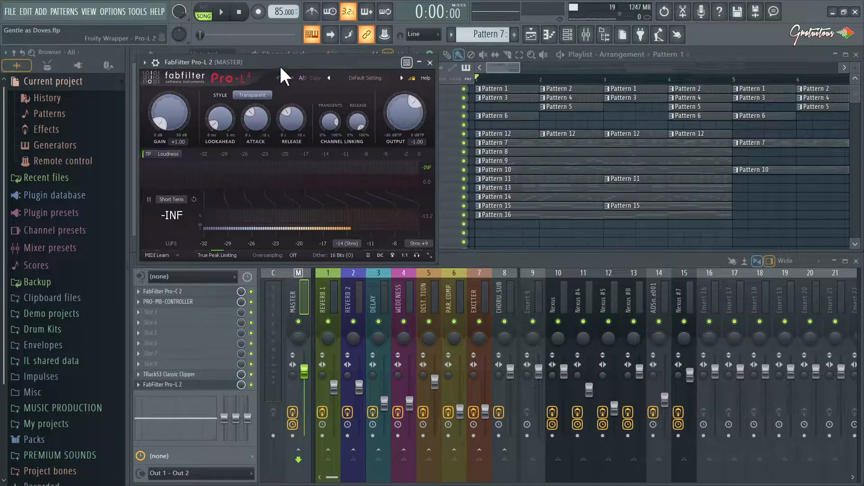
{"action": "key", "text": "Escape"}
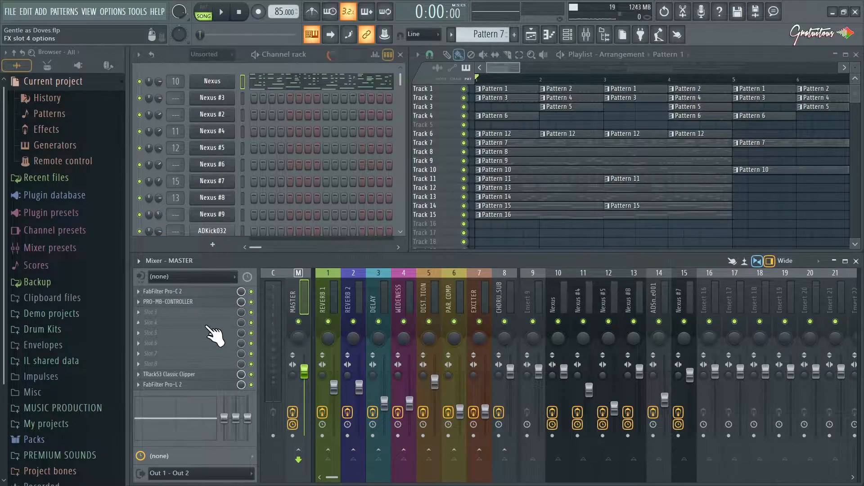
Look over the effect categories available for an empty master slot without adding a plugin
{"action": "left_click", "coordinate": [172, 338]}
{"action": "mouse_move", "coordinate": [197, 254]}
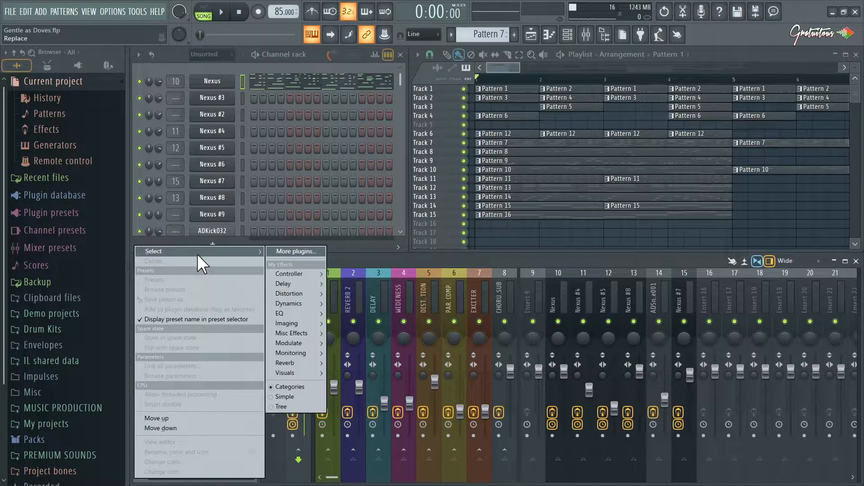
{"action": "key", "text": "Escape"}
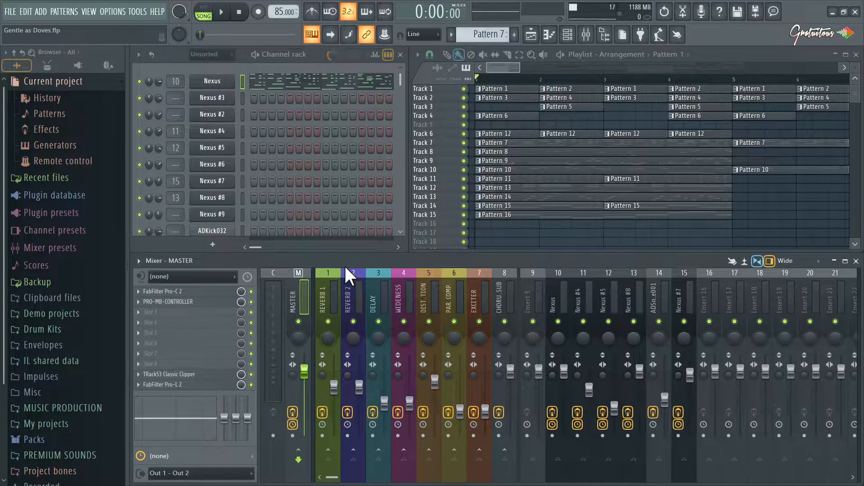
Reopen PRO-MB-CONTROLLER, view its control surface and map, and open Pro-MB with band 3's settings showing
{"action": "left_click", "coordinate": [162, 303]}
{"action": "left_click", "coordinate": [333, 107]}
{"action": "left_click", "coordinate": [288, 107]}
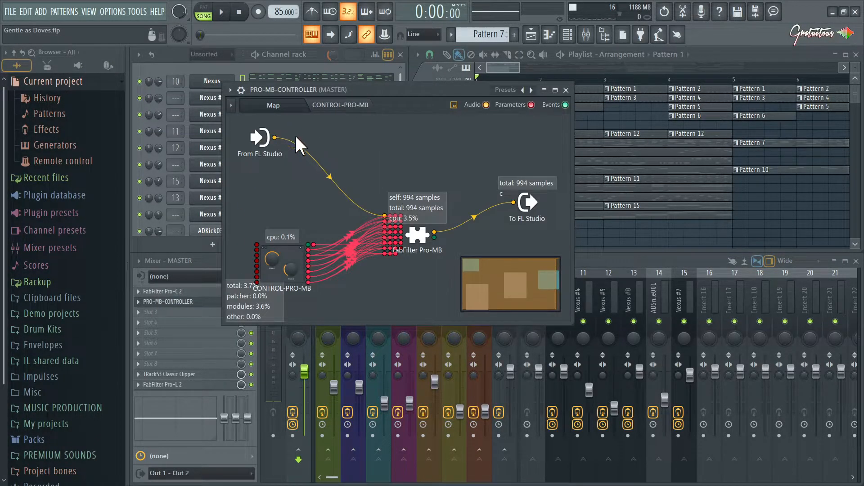
{"action": "double_click", "coordinate": [417, 235]}
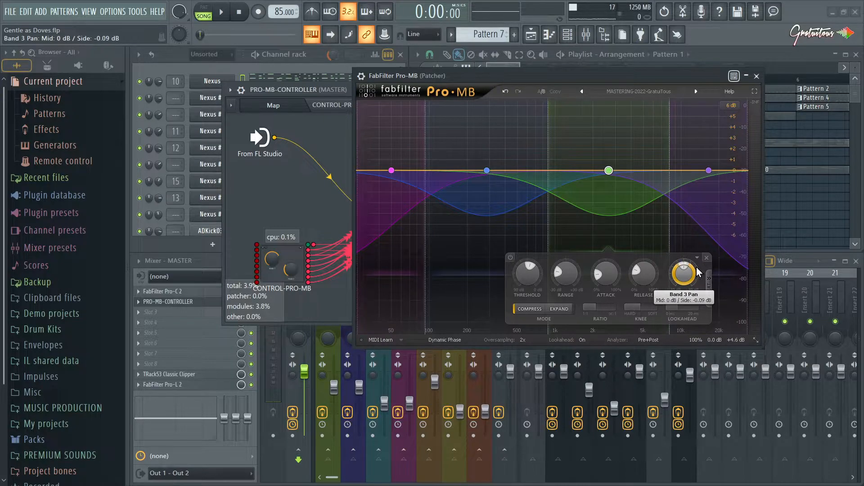
Try raising band 3's output in Pro-MB, return it to its flat level, and close both plugin windows
{"action": "scroll", "coordinate": [687, 277], "scroll_direction": "up", "scroll_amount": 3}
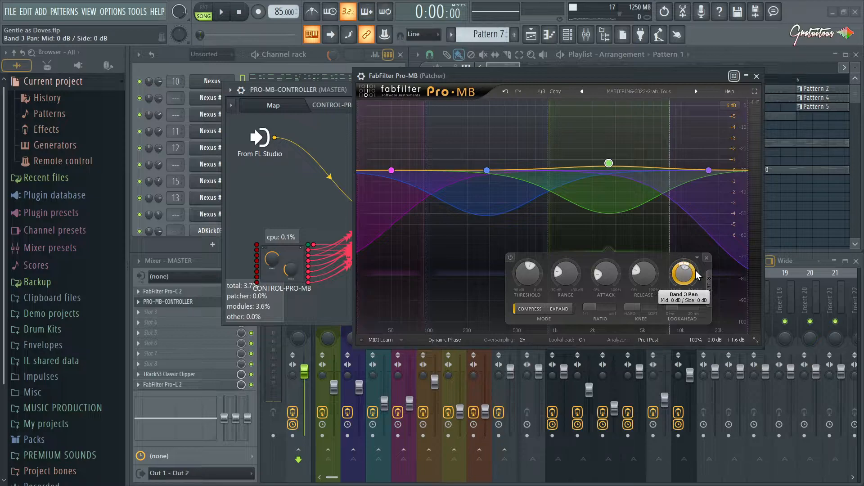
{"action": "scroll", "coordinate": [691, 271], "scroll_direction": "down", "scroll_amount": 3}
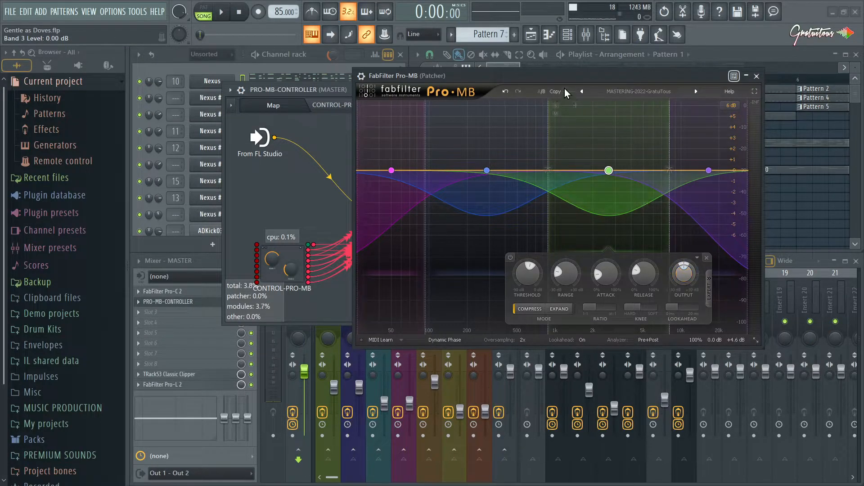
{"action": "key", "text": "Escape"}
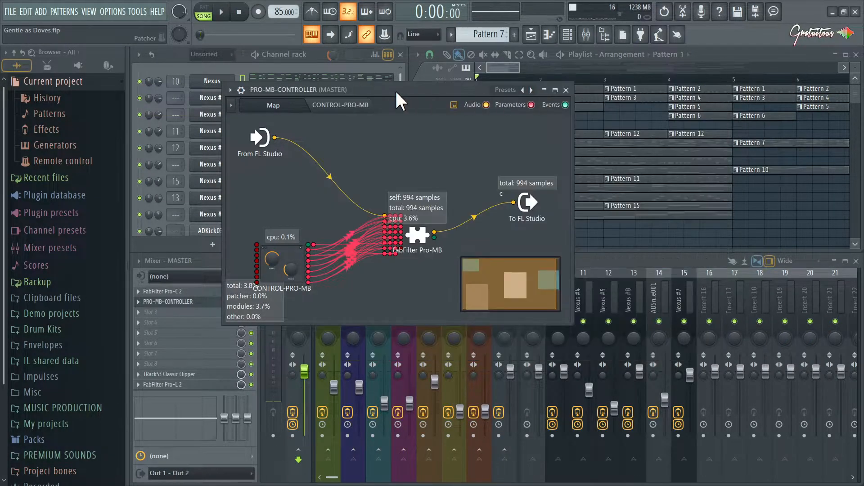
{"action": "key", "text": "Escape"}
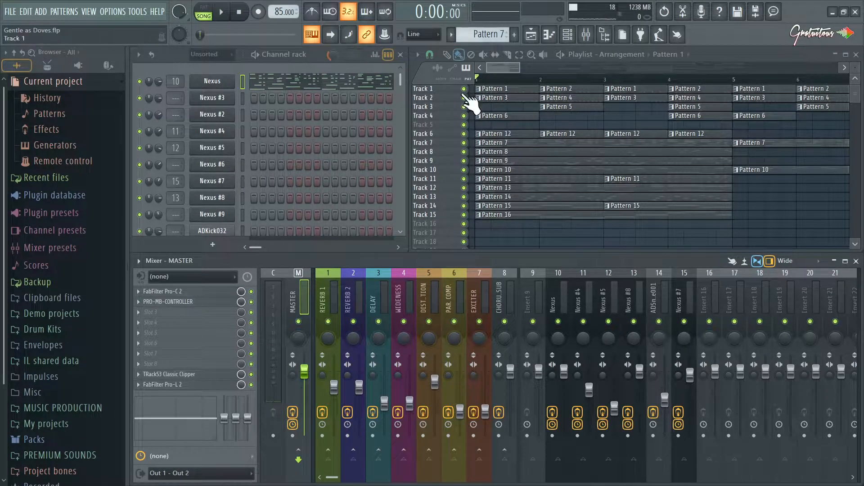
Fit more of the song's arrangement into the playlist and start playback from the beginning
{"action": "scroll", "coordinate": [758, 216], "scroll_direction": "down", "scroll_amount": 5}
{"action": "key", "text": "space"}
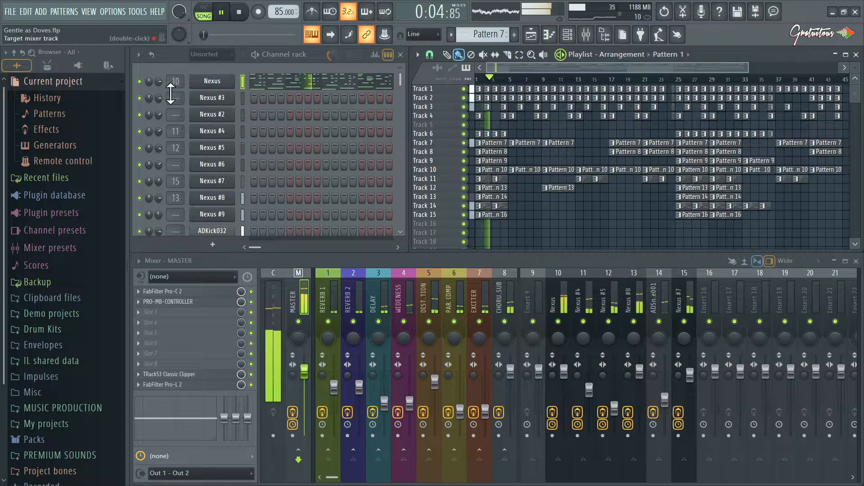
Open FabFilter Pro-C 2 on the master track, observe its gain reduction during playback, and close it
{"action": "left_click", "coordinate": [706, 294]}
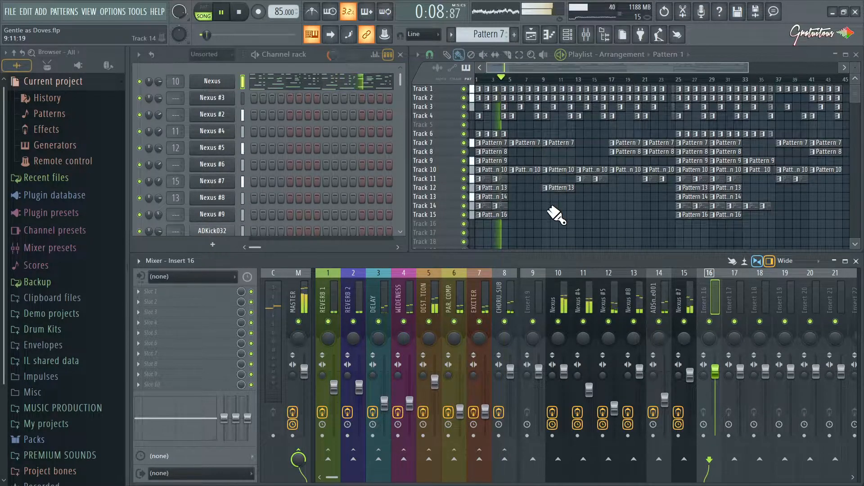
{"action": "scroll", "coordinate": [482, 202], "scroll_direction": "up", "scroll_amount": 4, "text": "ctrl"}
{"action": "scroll", "coordinate": [587, 225], "scroll_direction": "up", "scroll_amount": 2, "text": "ctrl"}
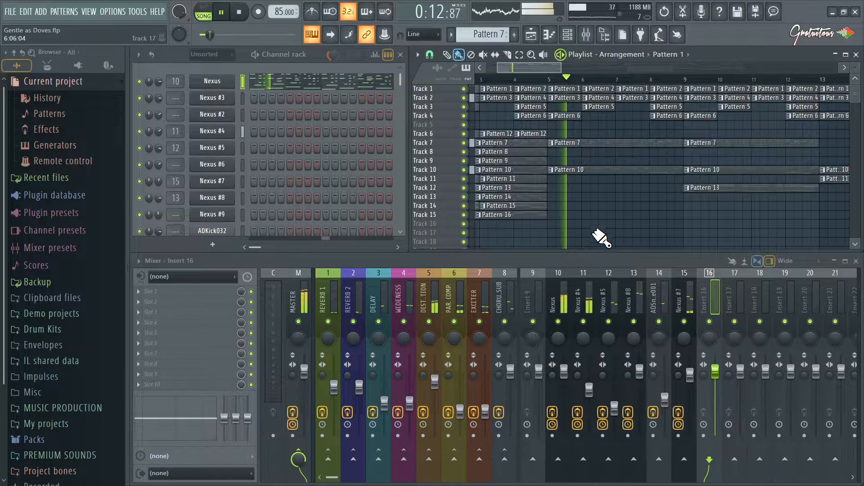
{"action": "left_click", "coordinate": [296, 301]}
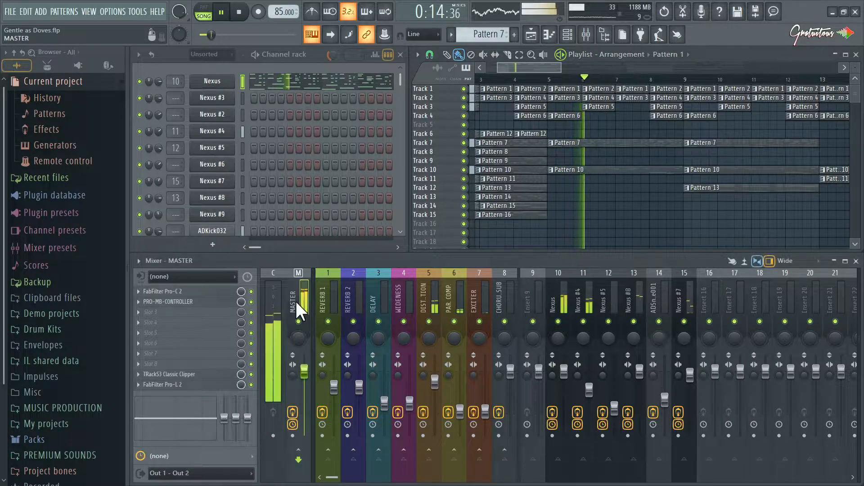
{"action": "left_click", "coordinate": [229, 292]}
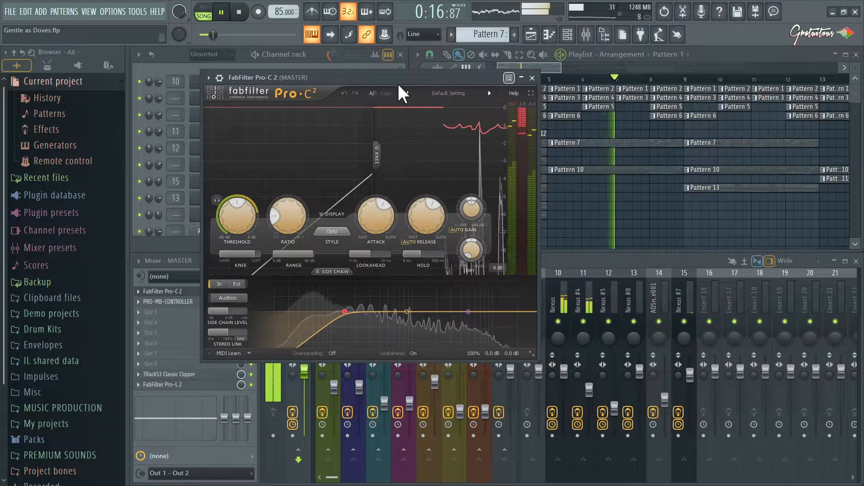
{"action": "left_click_drag", "start_coordinate": [401, 78], "coordinate": [382, 68]}
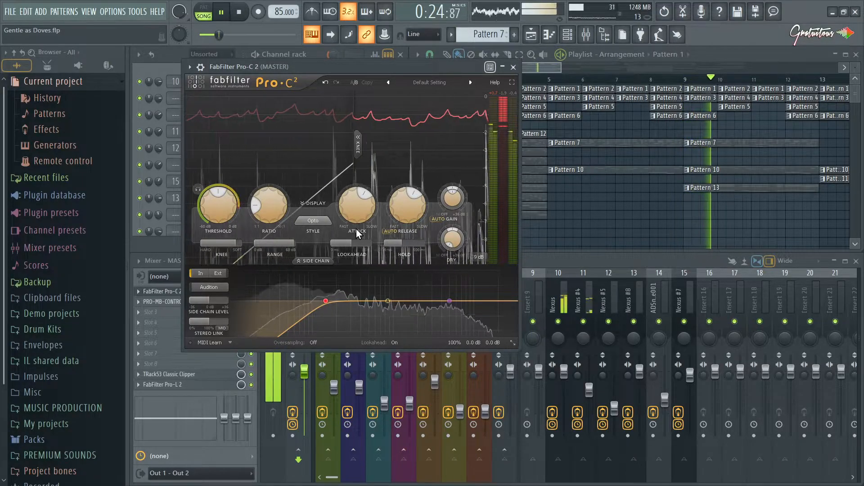
{"action": "mouse_move", "coordinate": [369, 215]}
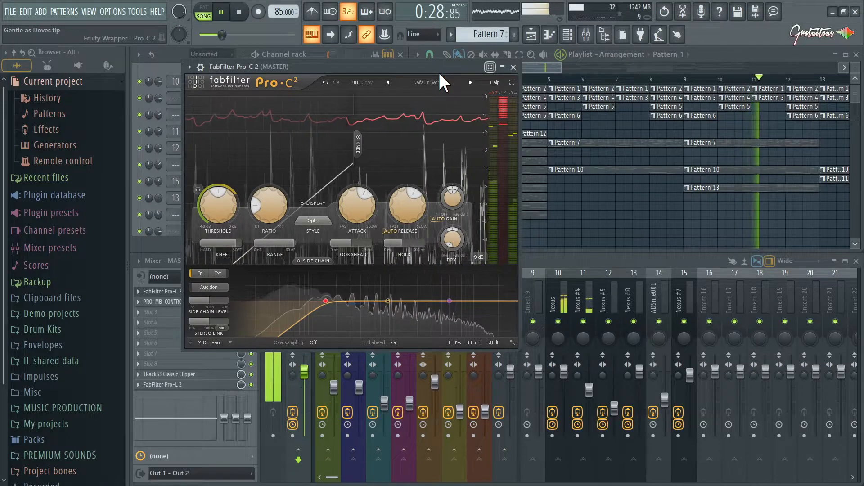
{"action": "key", "text": "Escape"}
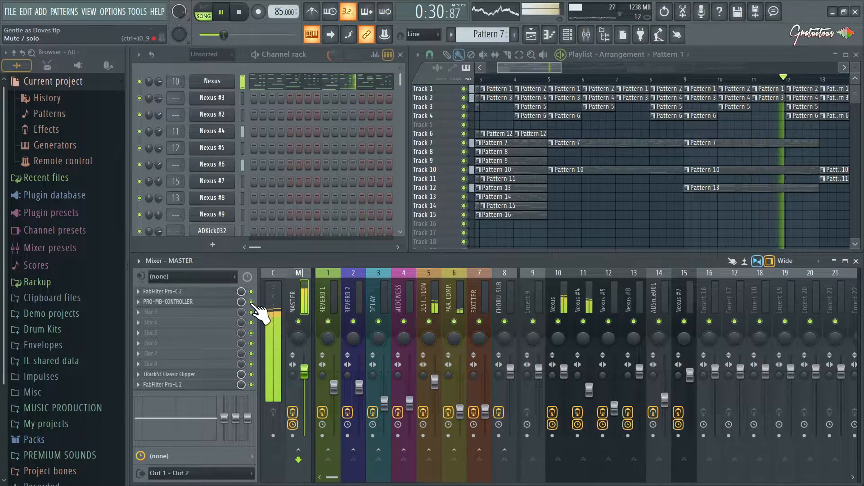
Bypass the master track's effects, solo playlist Track 11, and play it from bar 13
{"action": "left_click", "coordinate": [293, 412]}
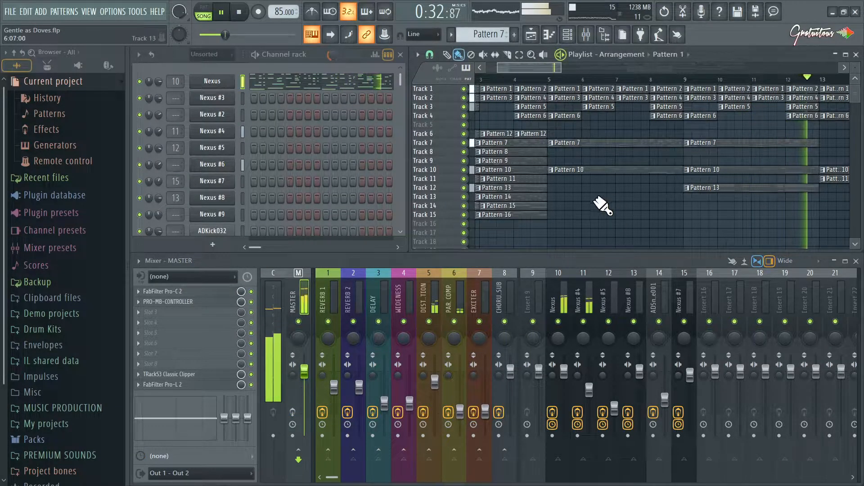
{"action": "scroll", "coordinate": [790, 228], "scroll_direction": "up", "scroll_amount": 1}
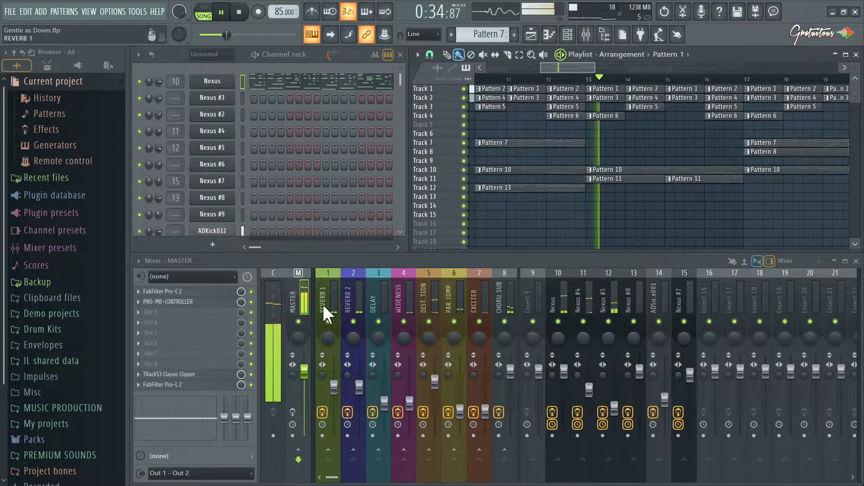
{"action": "left_click", "coordinate": [464, 179], "text": "ctrl"}
{"action": "key", "text": "space"}
{"action": "left_click", "coordinate": [586, 78]}
{"action": "key", "text": "space"}
{"action": "key", "text": "space"}
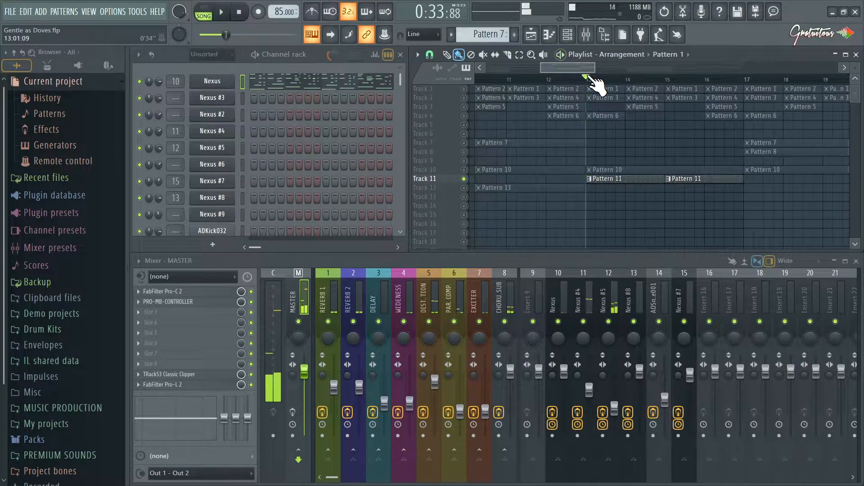
{"action": "key", "text": "space"}
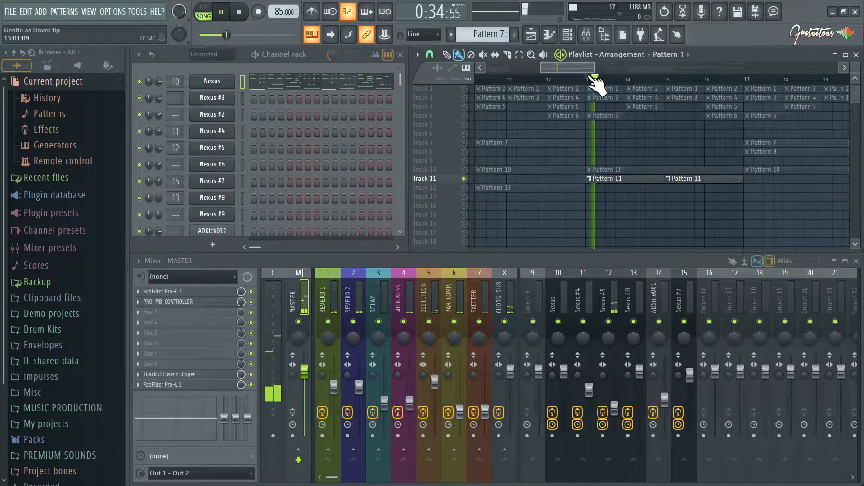
Re-enable the master effects, unsolo Track 11, and compare the full mix with the master effects bypassed and enabled
{"action": "left_click", "coordinate": [292, 412]}
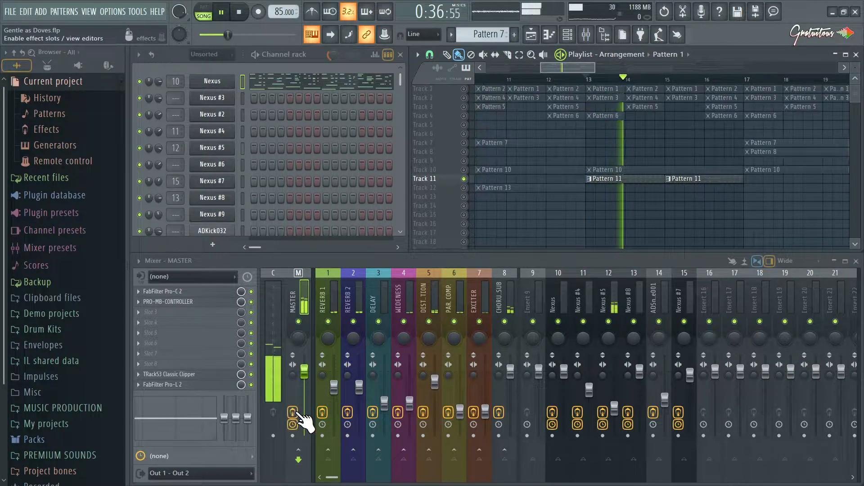
{"action": "key", "text": "space"}
{"action": "left_click", "coordinate": [464, 180], "text": "ctrl"}
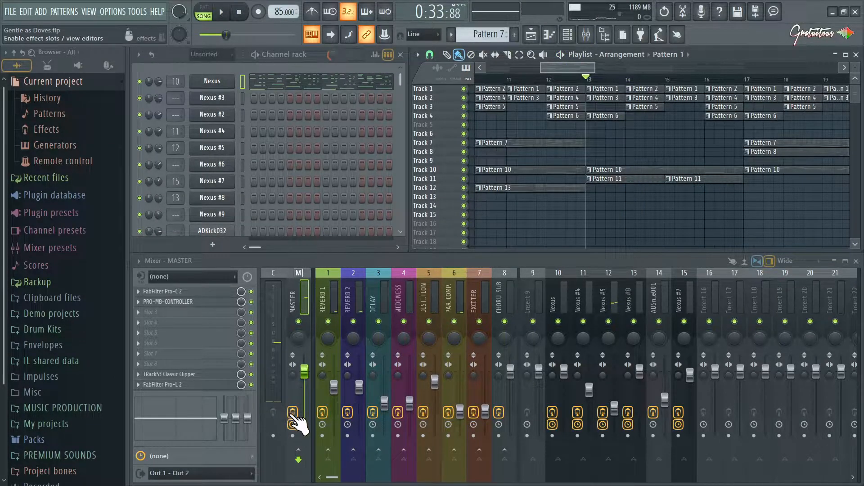
{"action": "key", "text": "space"}
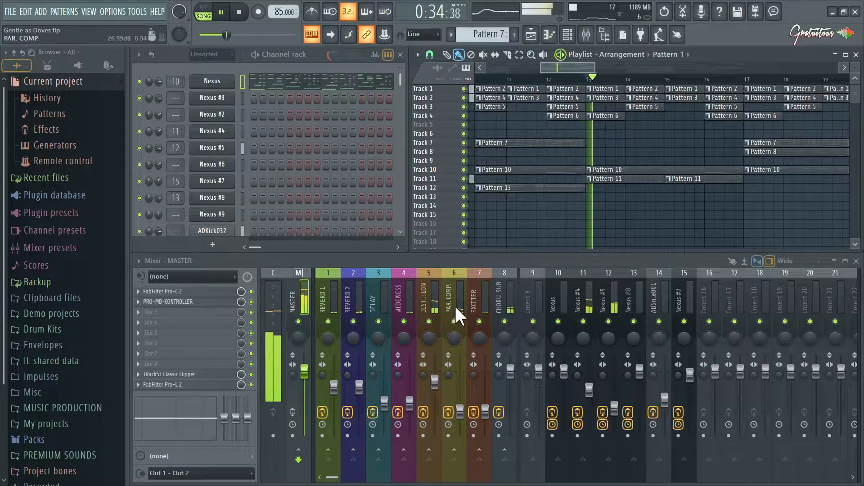
{"action": "left_click", "coordinate": [293, 413]}
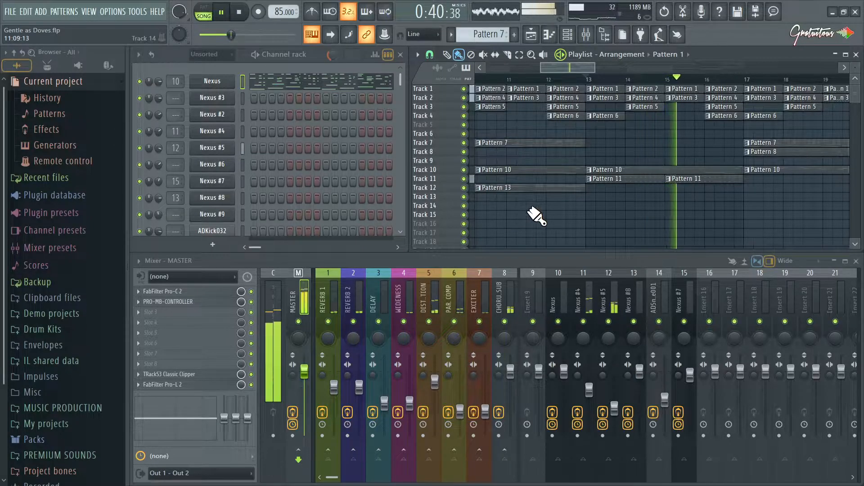
Open TRackS3 Classic Clipper on the master, switch to settings slot B, and set the slope to -8.9
{"action": "scroll", "coordinate": [525, 220], "scroll_direction": "down", "scroll_amount": 3}
{"action": "scroll", "coordinate": [719, 195], "scroll_direction": "up", "scroll_amount": 4}
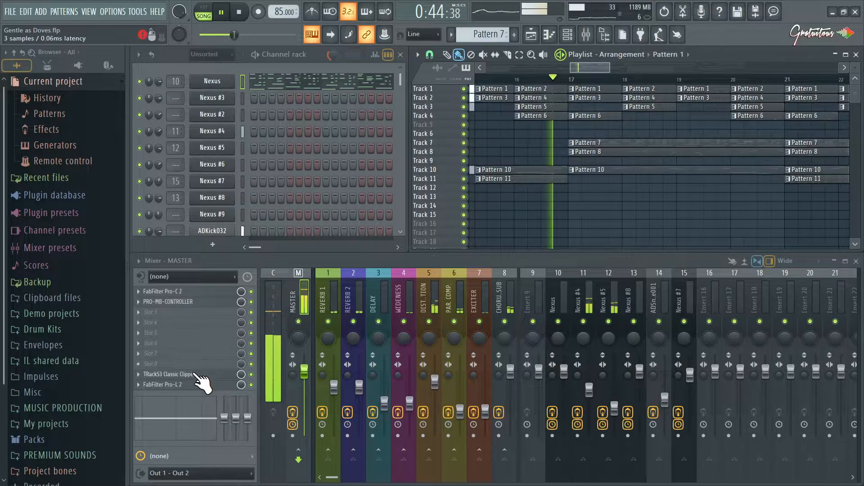
{"action": "left_click", "coordinate": [211, 374]}
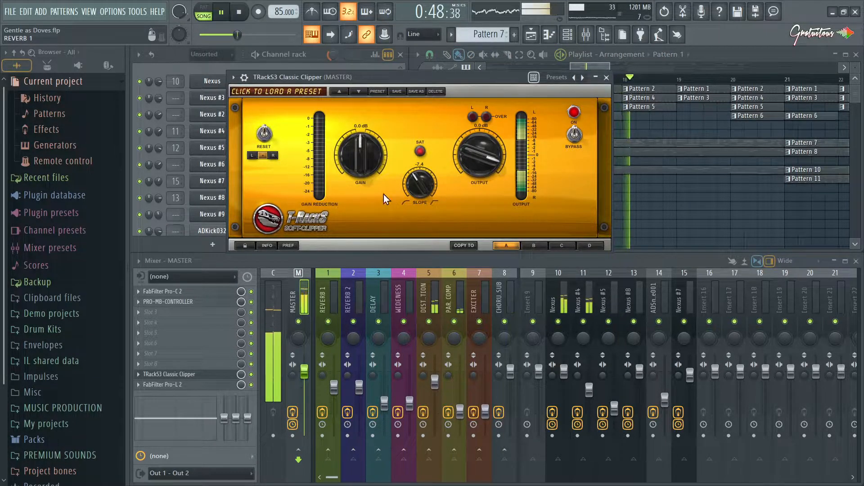
{"action": "left_click", "coordinate": [543, 248]}
{"action": "left_click_drag", "start_coordinate": [417, 186], "coordinate": [419, 193]}
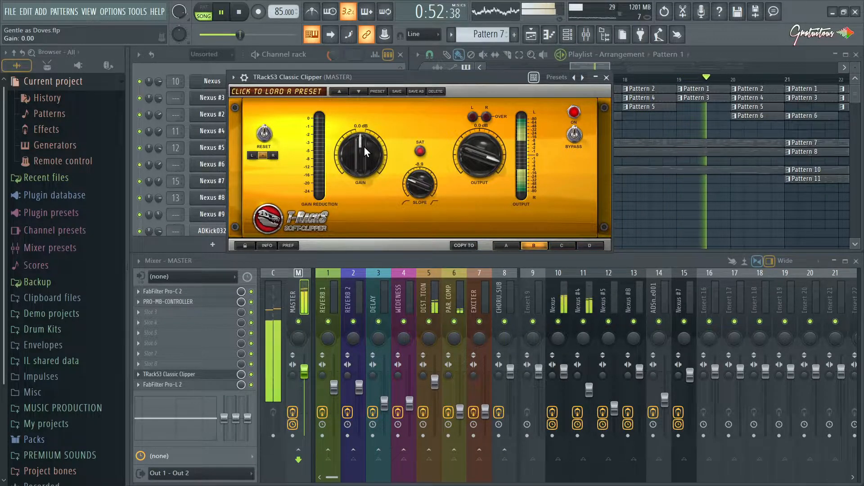
Try driving the clipper with a gain of 3.0 dB and an output of -2.4 dB
{"action": "scroll", "coordinate": [364, 148], "scroll_direction": "up", "scroll_amount": 3}
{"action": "scroll", "coordinate": [363, 146], "scroll_direction": "up", "scroll_amount": 2}
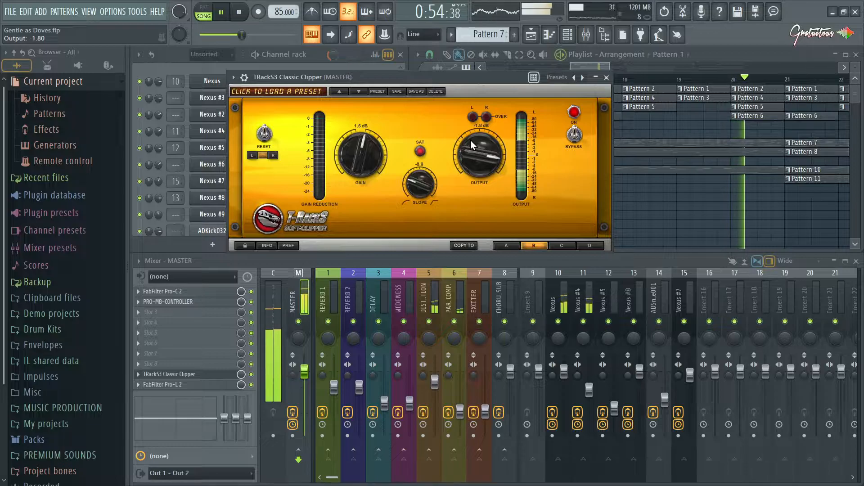
{"action": "scroll", "coordinate": [360, 153], "scroll_direction": "up", "scroll_amount": 3}
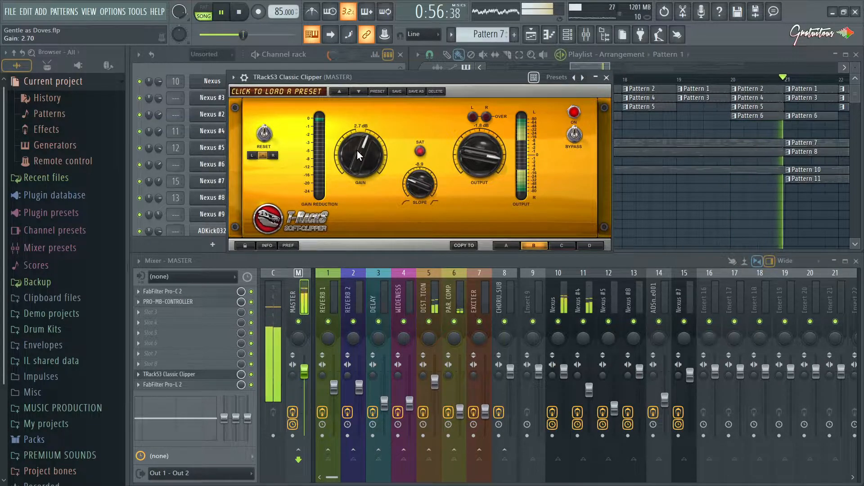
{"action": "scroll", "coordinate": [471, 155], "scroll_direction": "down", "scroll_amount": 2}
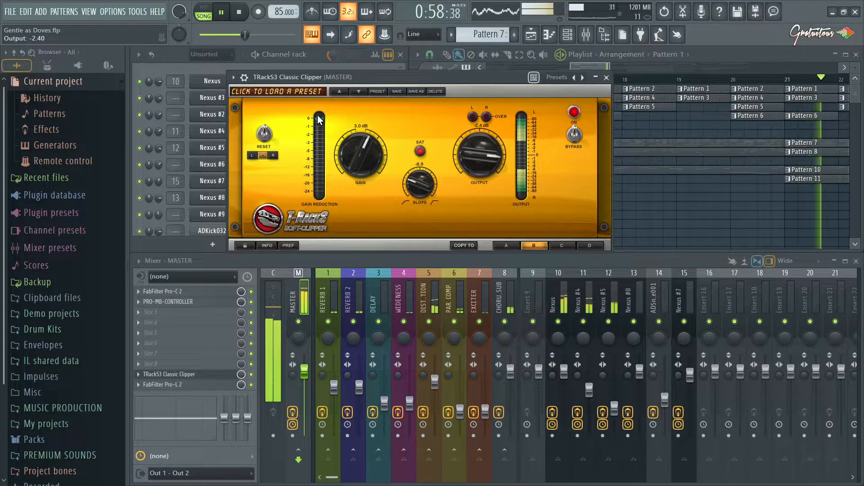
Set the clipper's slope to -6.5, gain to 2.4 dB and output to -2.1 dB, and close its window
{"action": "left_click_drag", "start_coordinate": [423, 189], "coordinate": [424, 187]}
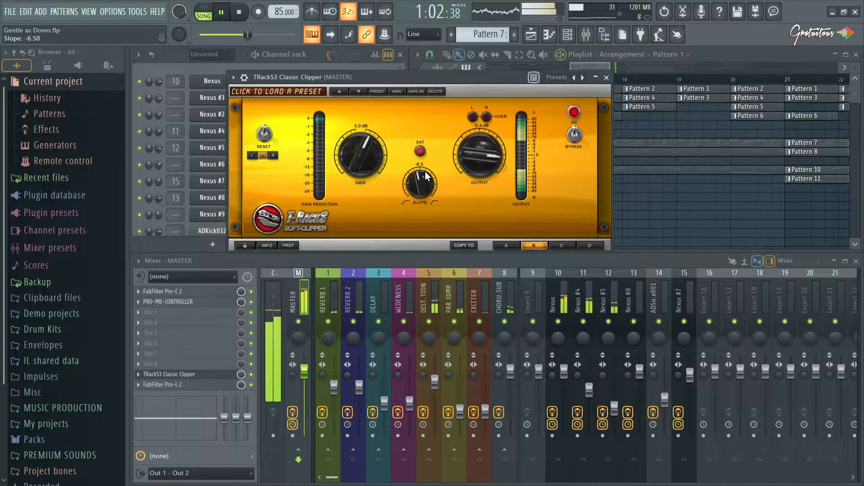
{"action": "scroll", "coordinate": [374, 156], "scroll_direction": "down", "scroll_amount": 2}
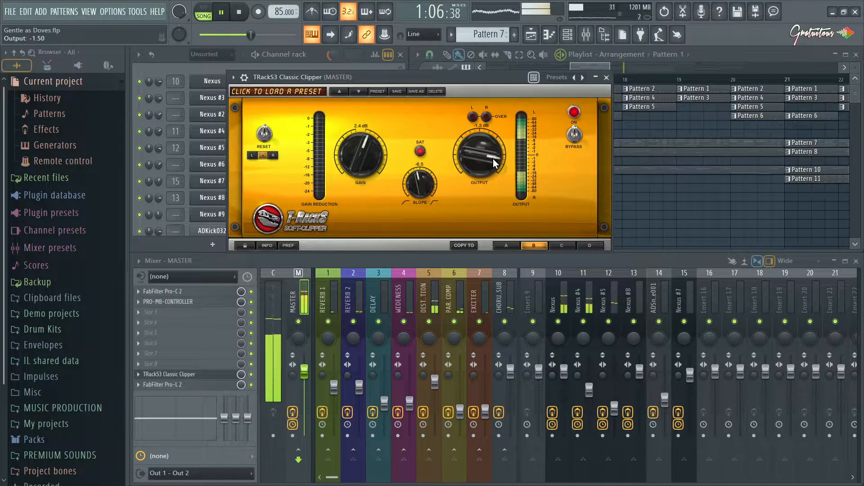
{"action": "scroll", "coordinate": [486, 156], "scroll_direction": "down", "scroll_amount": 2}
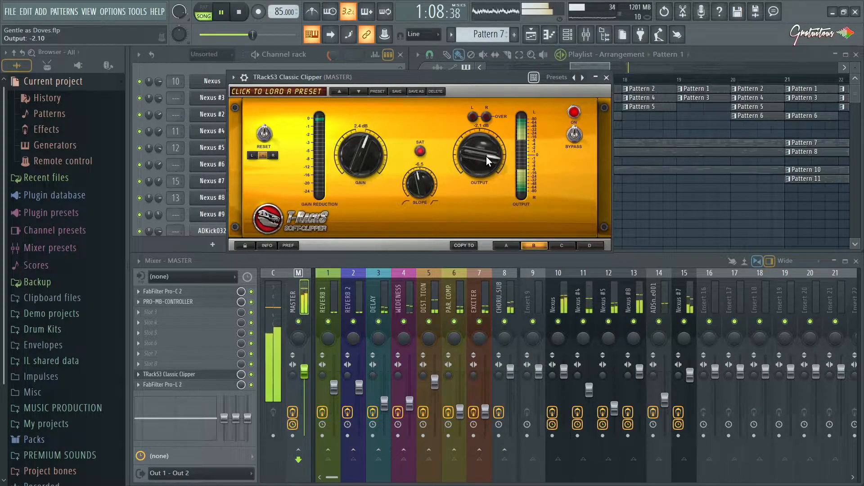
{"action": "left_click_drag", "start_coordinate": [480, 80], "coordinate": [427, 70]}
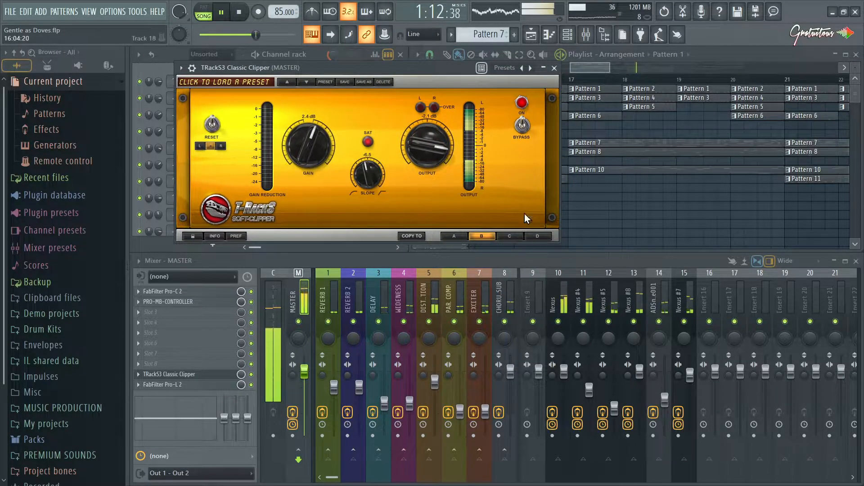
{"action": "key", "text": "Escape"}
Solo the Nexus #7 mixer track during the full section at bar 25, lower its fader slightly, and unsolo it
{"action": "scroll", "coordinate": [596, 230], "scroll_direction": "down", "scroll_amount": 5}
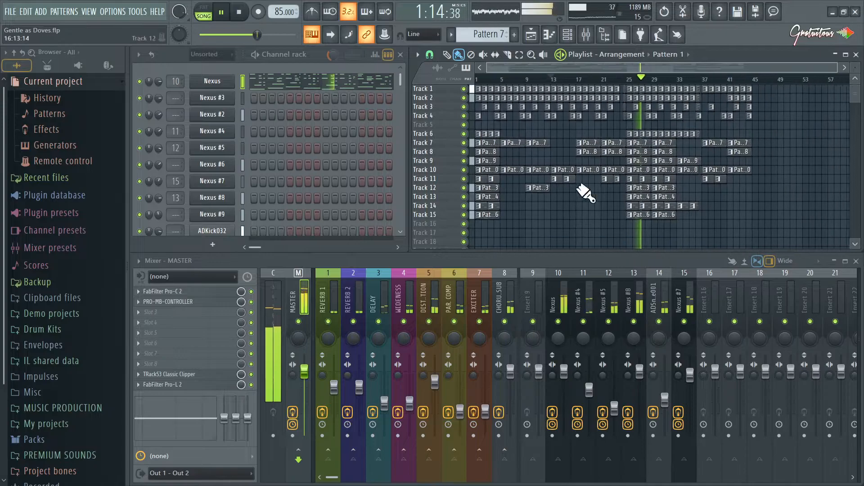
{"action": "scroll", "coordinate": [639, 202], "scroll_direction": "up", "scroll_amount": 2}
{"action": "scroll", "coordinate": [675, 218], "scroll_direction": "up", "scroll_amount": 2}
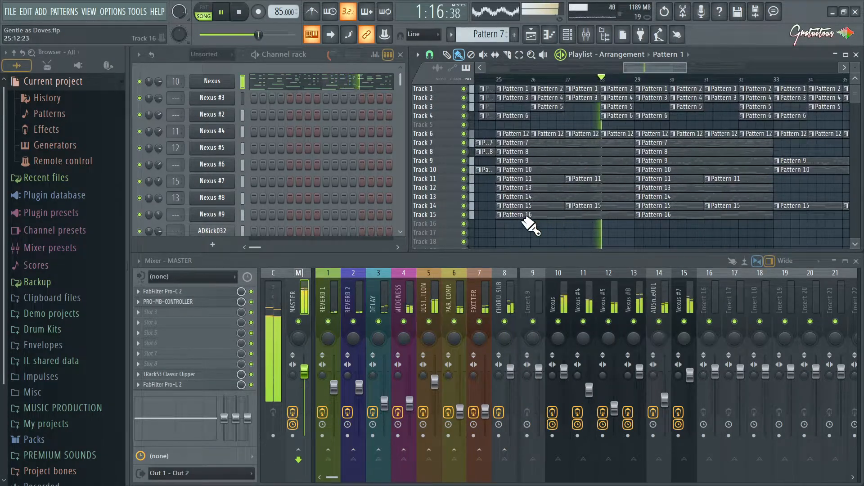
{"action": "right_click", "coordinate": [684, 321]}
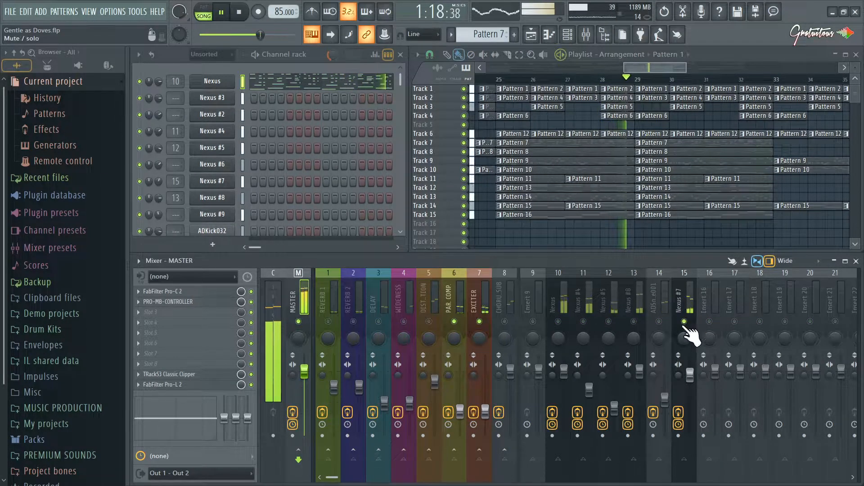
{"action": "left_click", "coordinate": [686, 335]}
{"action": "right_click", "coordinate": [684, 322]}
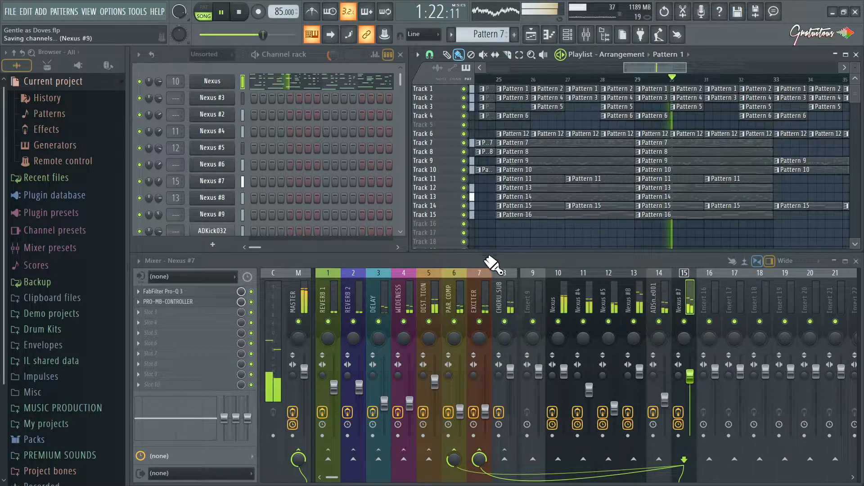
Show the master's FabFilter Pro-L 2 beside the clipper and raise the limiter's gain to +2.09 dB
{"action": "left_click", "coordinate": [293, 306]}
{"action": "left_click", "coordinate": [198, 385]}
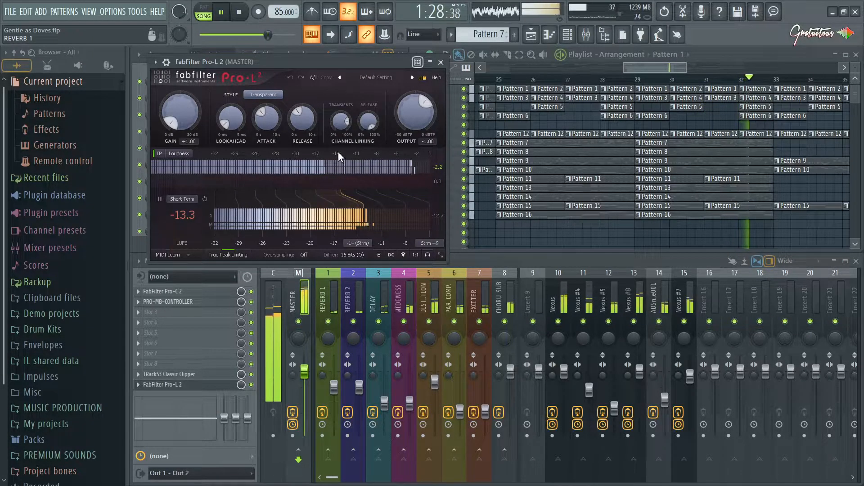
{"action": "left_click_drag", "start_coordinate": [364, 61], "coordinate": [626, 55]}
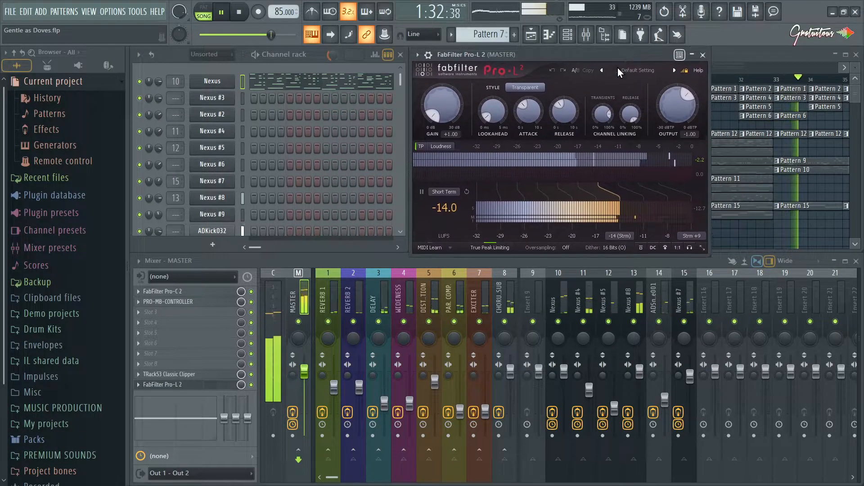
{"action": "left_click", "coordinate": [191, 374]}
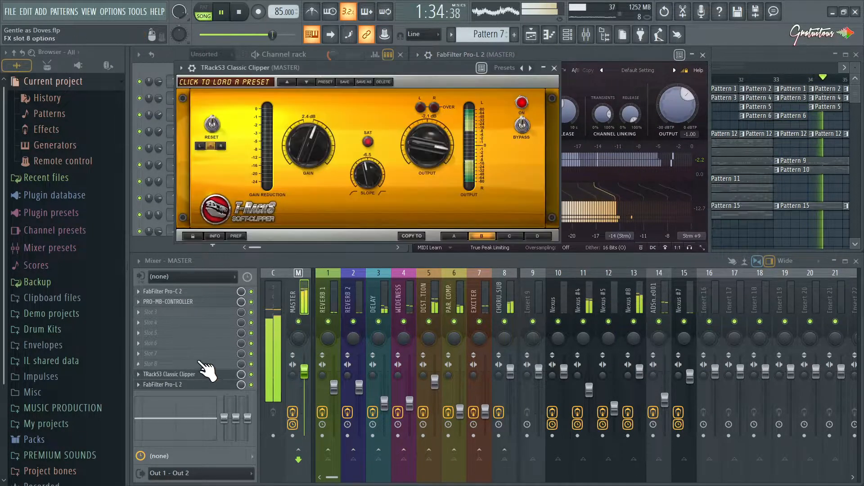
{"action": "left_click", "coordinate": [588, 50]}
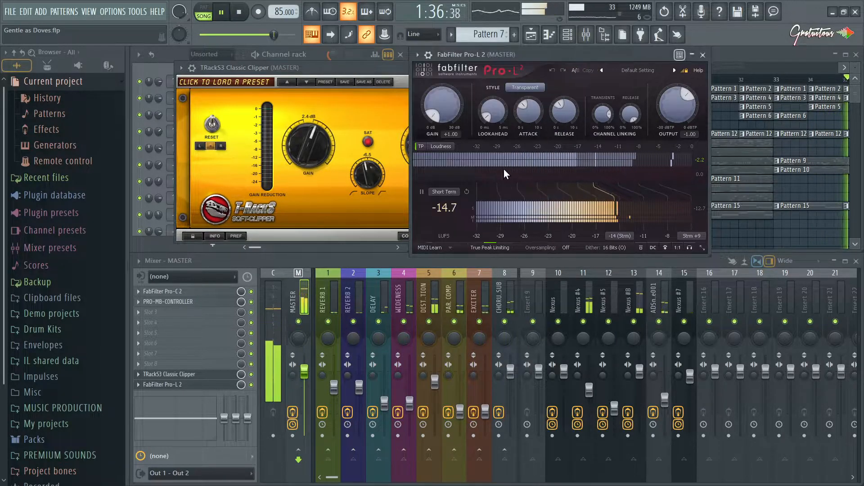
{"action": "scroll", "coordinate": [453, 104], "scroll_direction": "up", "scroll_amount": 3}
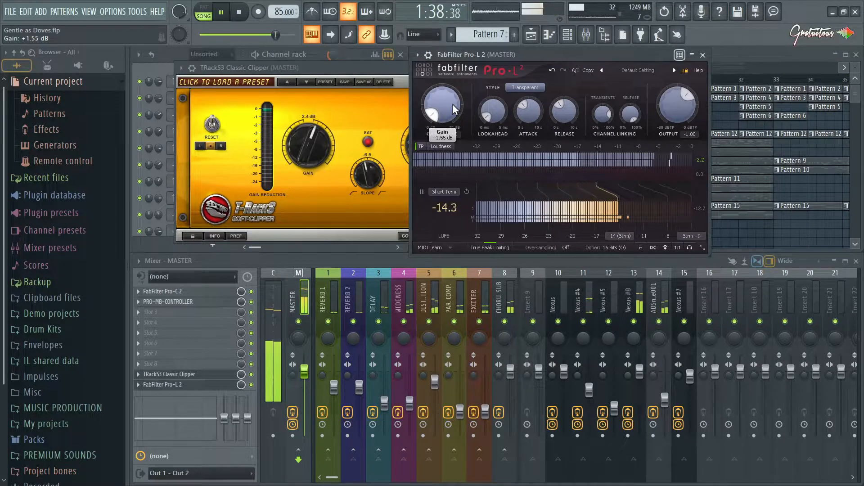
{"action": "scroll", "coordinate": [453, 104], "scroll_direction": "up", "scroll_amount": 1}
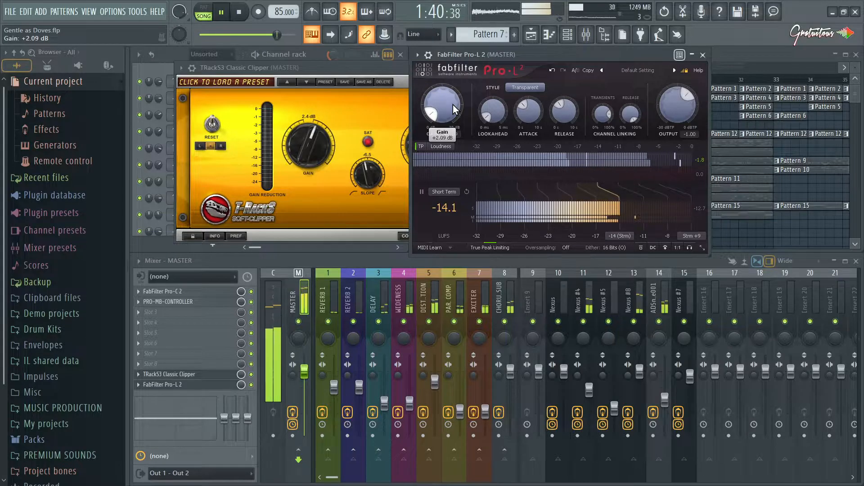
Raise the limiter's gain to +3.41 dB and close the limiter and clipper windows
{"action": "scroll", "coordinate": [454, 101], "scroll_direction": "up", "scroll_amount": 2}
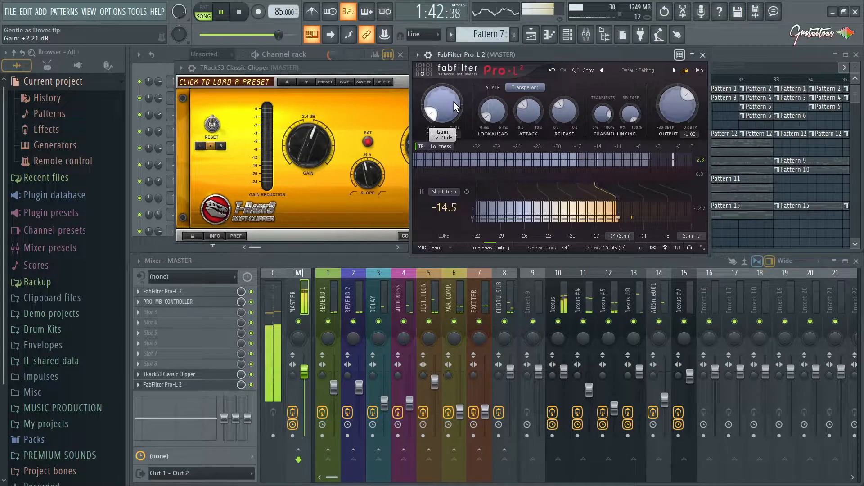
{"action": "scroll", "coordinate": [454, 102], "scroll_direction": "up", "scroll_amount": 2}
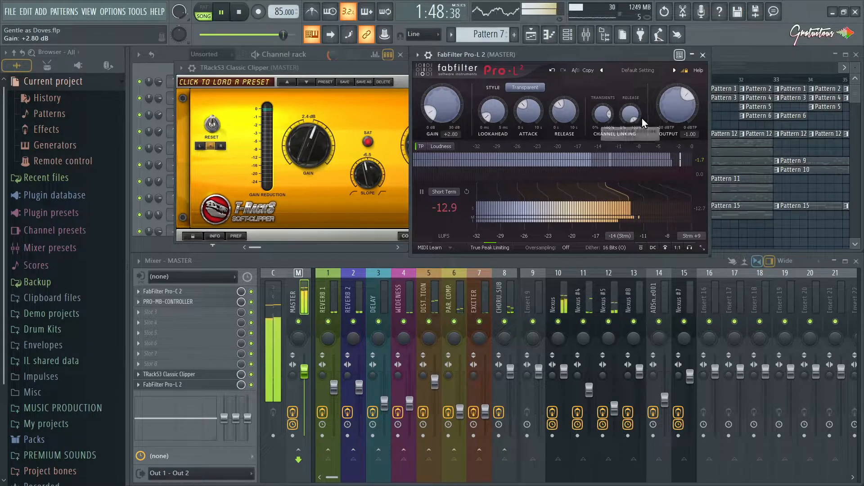
{"action": "scroll", "coordinate": [453, 109], "scroll_direction": "up", "scroll_amount": 2}
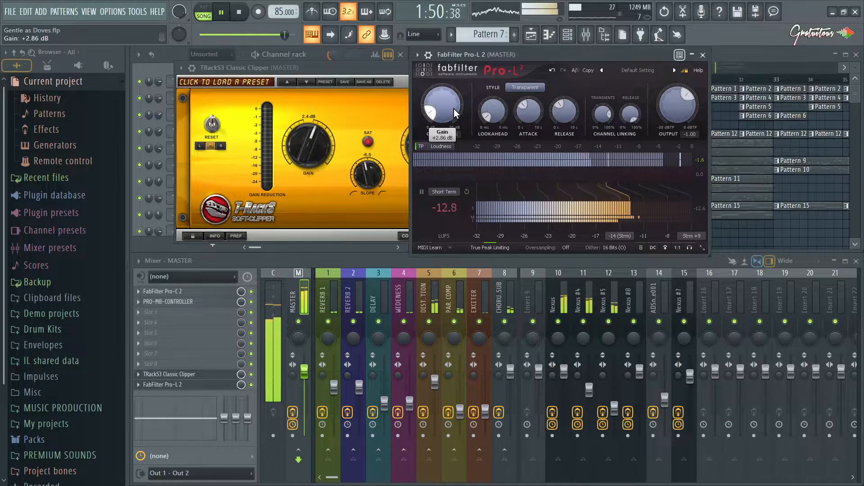
{"action": "scroll", "coordinate": [454, 109], "scroll_direction": "up", "scroll_amount": 1}
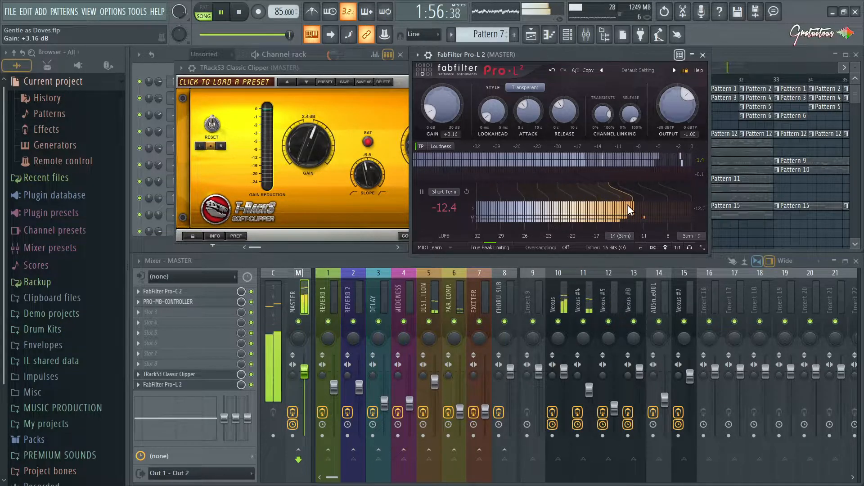
{"action": "scroll", "coordinate": [453, 105], "scroll_direction": "up", "scroll_amount": 4}
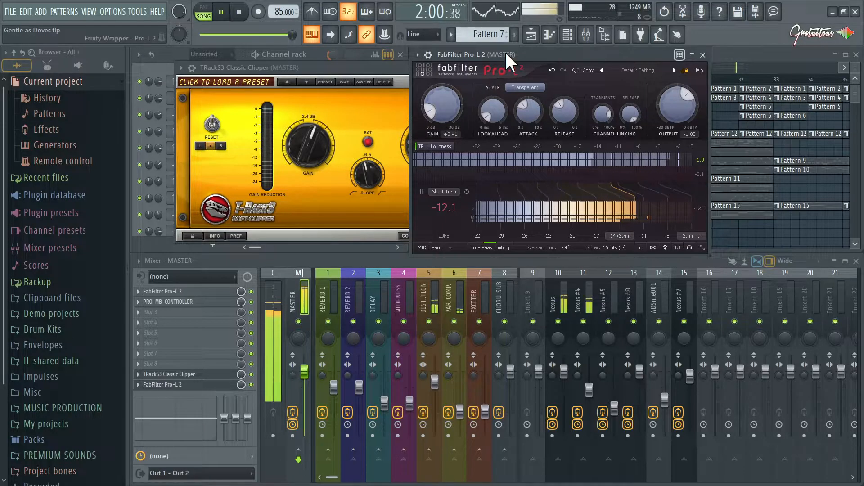
{"action": "key", "text": "Escape"}
{"action": "key", "text": "Escape"}
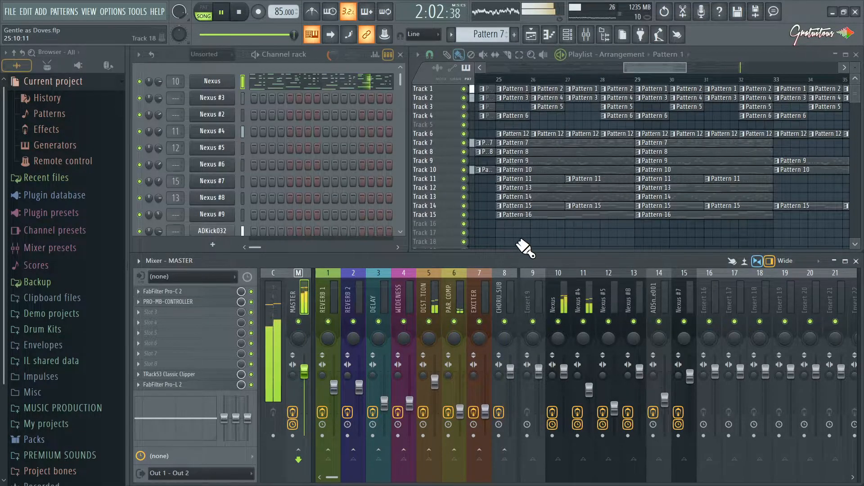
Zoom the playlist out to show the whole arrangement and save the project
{"action": "scroll", "coordinate": [488, 225], "scroll_direction": "down", "scroll_amount": 5}
{"action": "scroll", "coordinate": [771, 196], "scroll_direction": "down", "scroll_amount": 2}
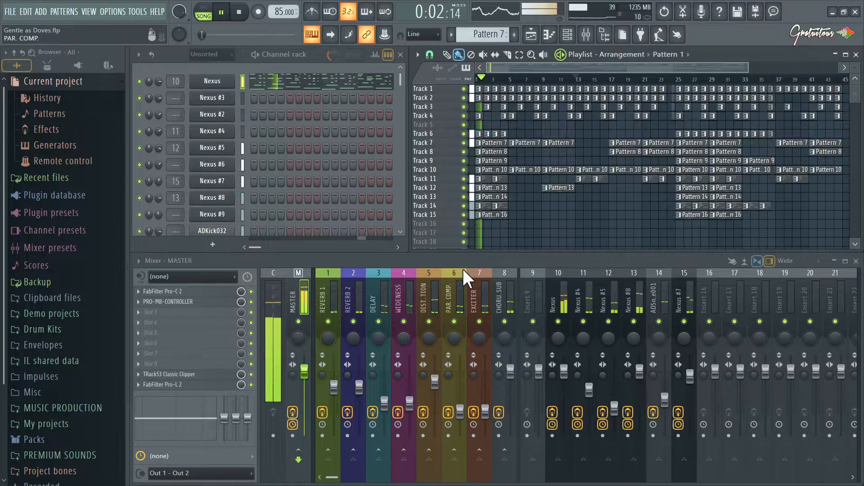
{"action": "key", "text": "ctrl+s"}
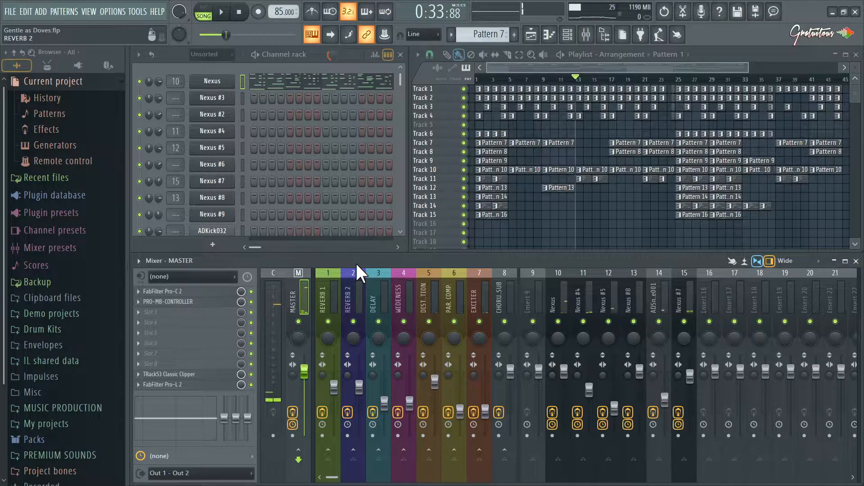
Open the master's FabFilter Pro-L 2, check its loudness on the Integrated time scale, and return the scale to Short Term
{"action": "left_click", "coordinate": [164, 292]}
{"action": "left_click", "coordinate": [163, 291]}
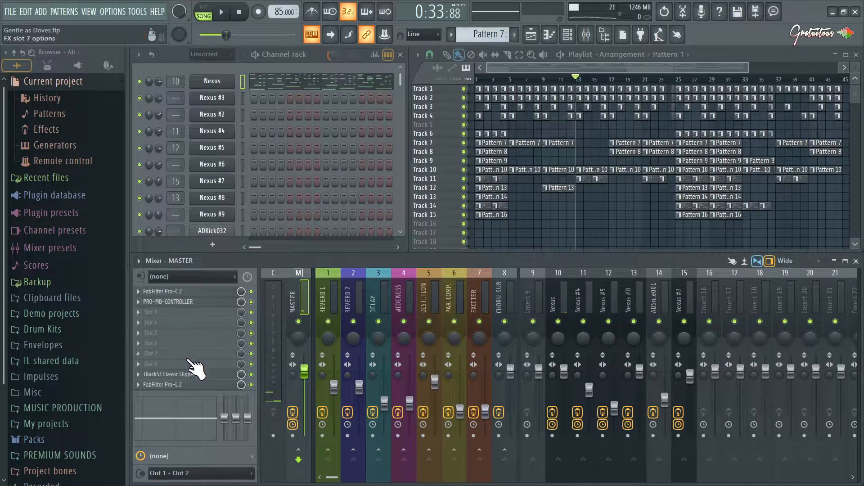
{"action": "left_click", "coordinate": [187, 385]}
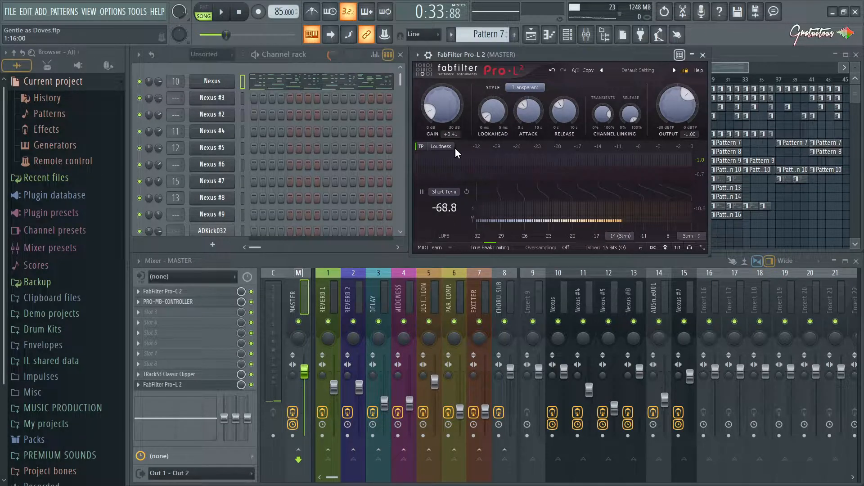
{"action": "left_click", "coordinate": [453, 208]}
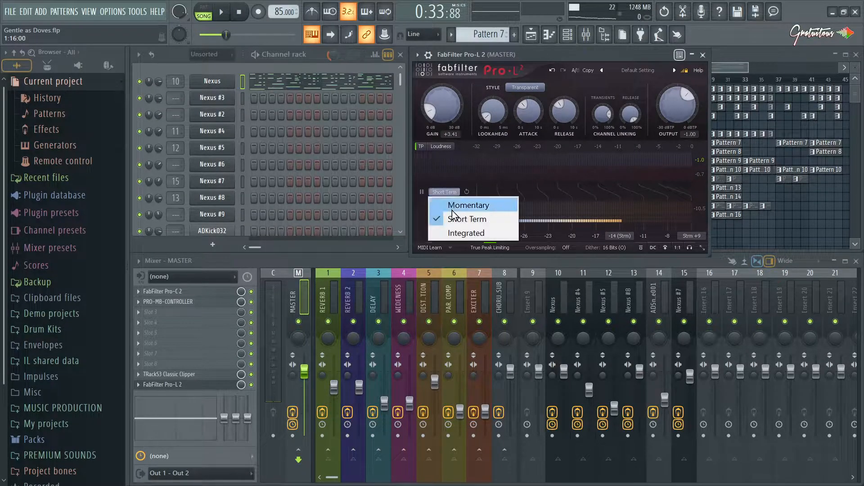
{"action": "left_click", "coordinate": [455, 234]}
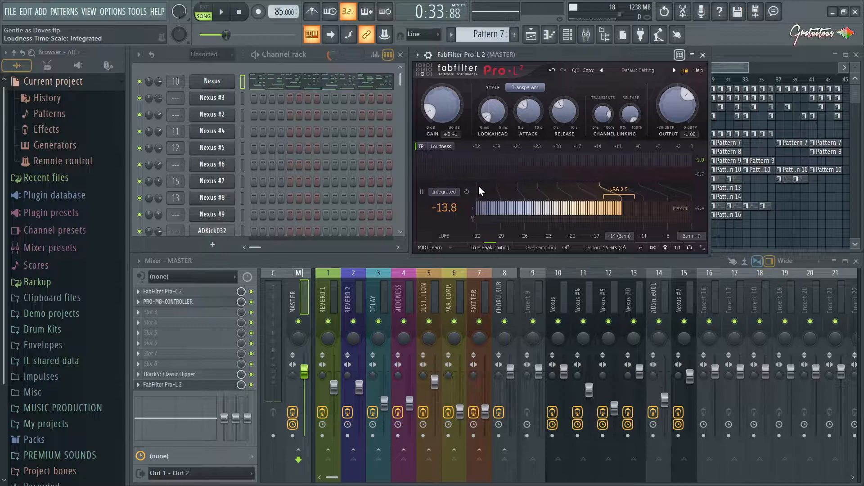
{"action": "left_click", "coordinate": [455, 192]}
{"action": "left_click", "coordinate": [479, 218]}
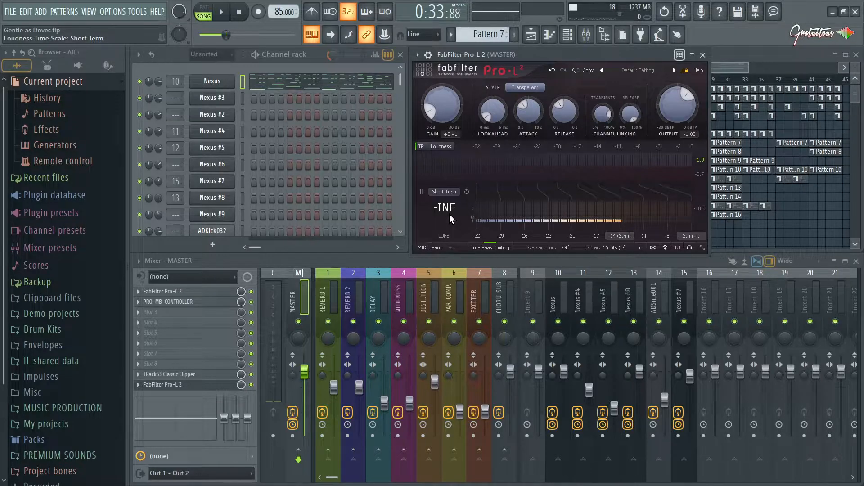
Play the song from bar 25 with the limiter in view, lower its gain to +3.29 dB, and compare it with bypass
{"action": "left_click_drag", "start_coordinate": [593, 50], "coordinate": [540, 50]}
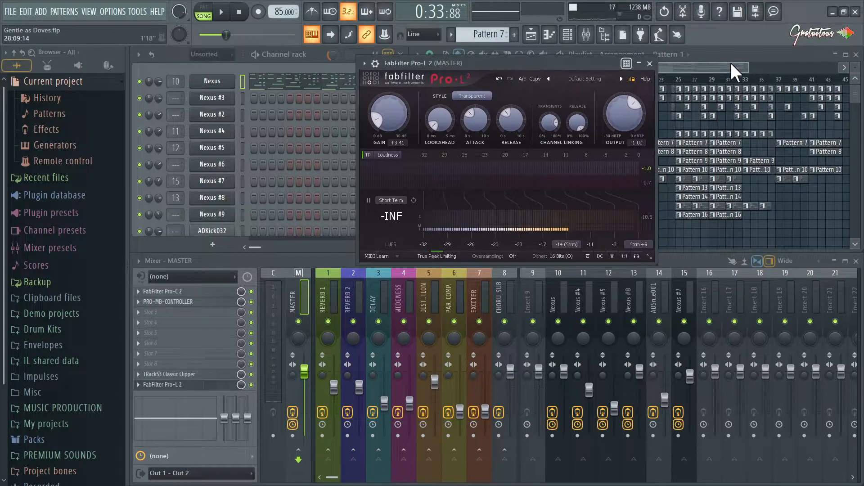
{"action": "left_click", "coordinate": [742, 53]}
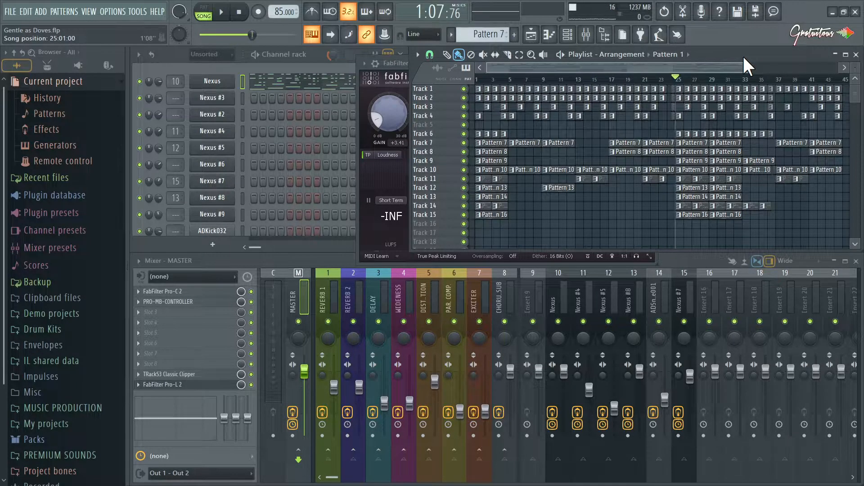
{"action": "left_click", "coordinate": [394, 63]}
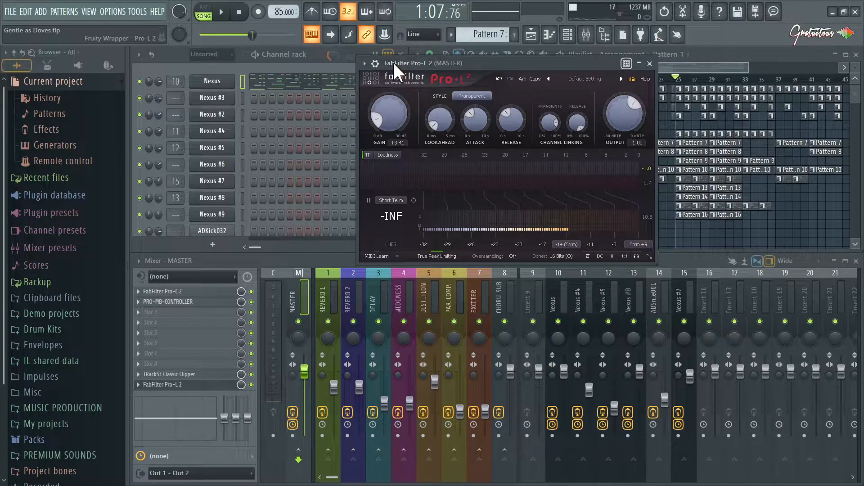
{"action": "key", "text": "space"}
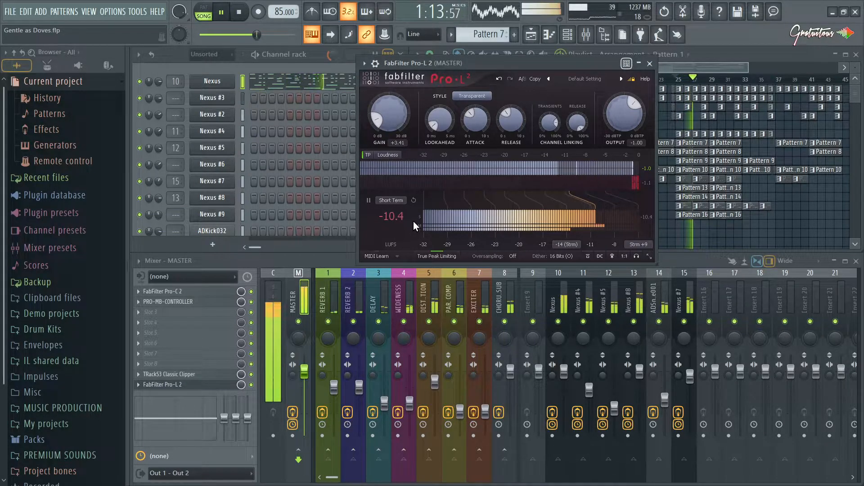
{"action": "left_click_drag", "start_coordinate": [400, 112], "coordinate": [400, 112]}
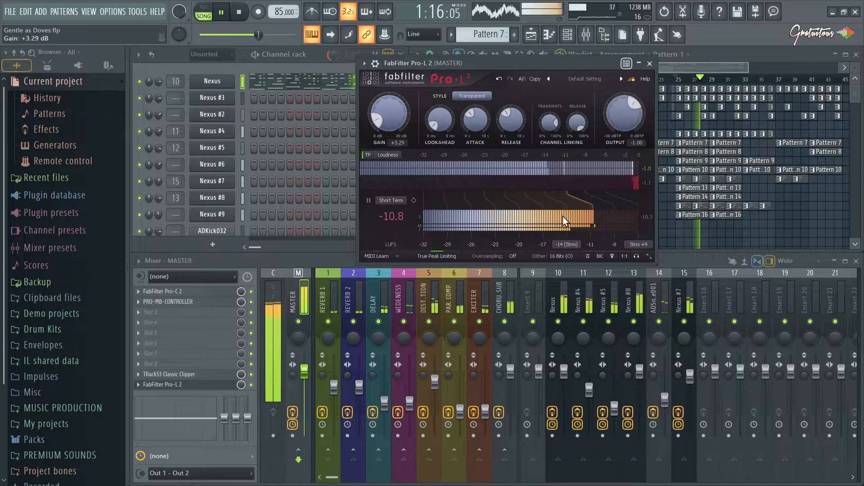
{"action": "left_click", "coordinate": [587, 257]}
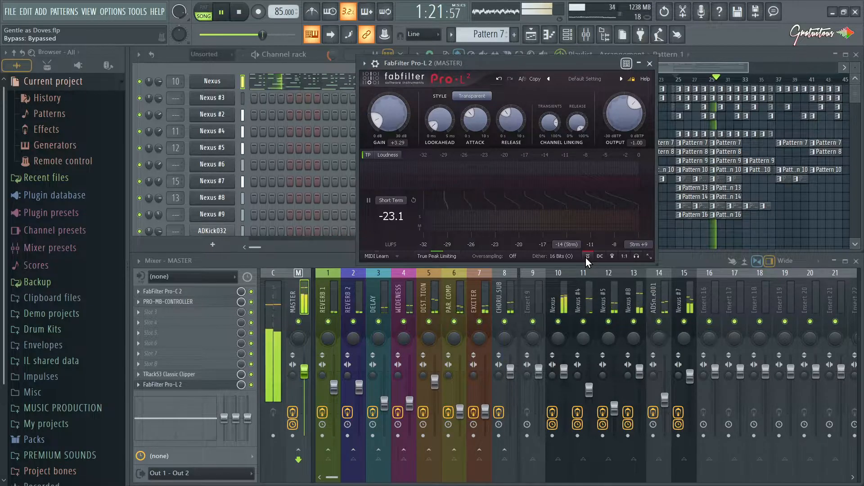
{"action": "left_click", "coordinate": [585, 258]}
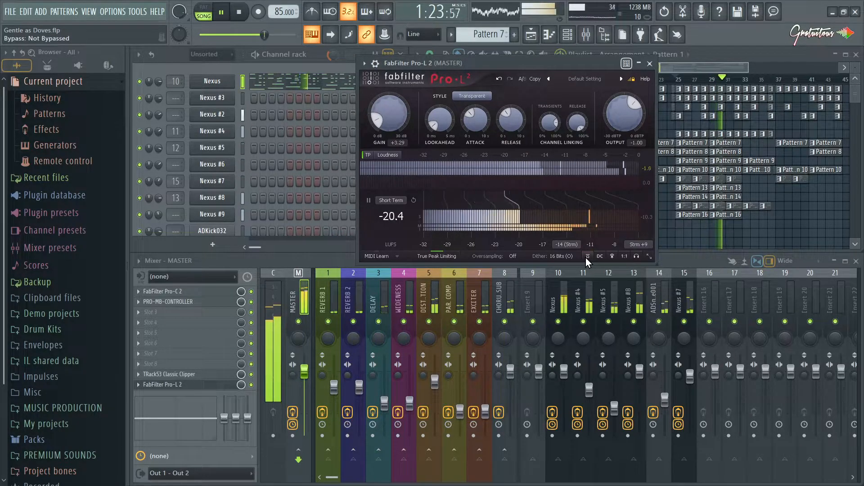
Lower the limiter's gain to +2.32 dB, close its window and stop playback
{"action": "scroll", "coordinate": [396, 115], "scroll_direction": "down", "scroll_amount": 2}
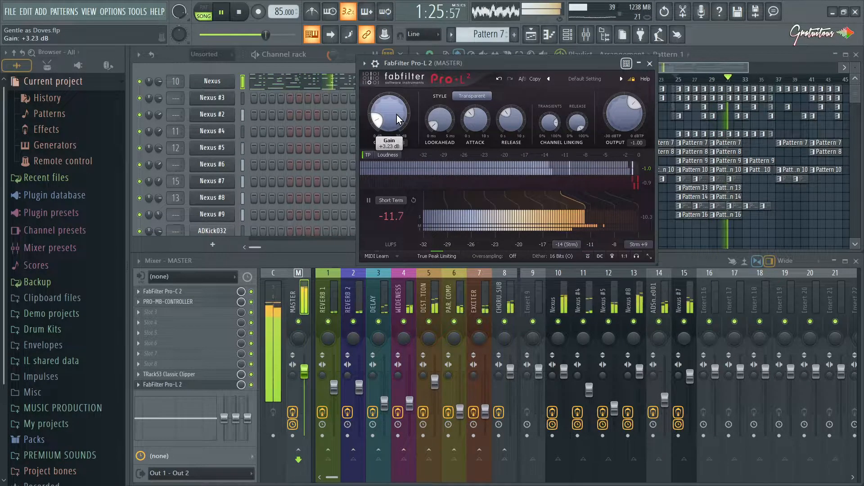
{"action": "scroll", "coordinate": [396, 114], "scroll_direction": "down", "scroll_amount": 1}
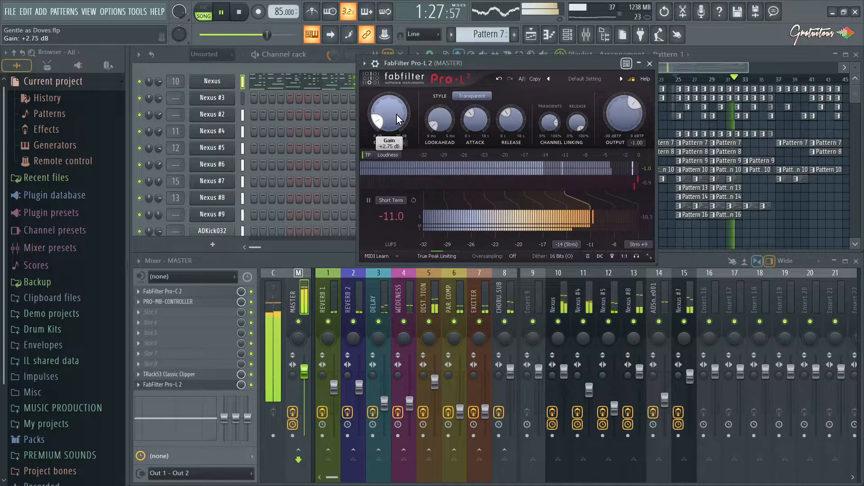
{"action": "scroll", "coordinate": [394, 111], "scroll_direction": "down", "scroll_amount": 1}
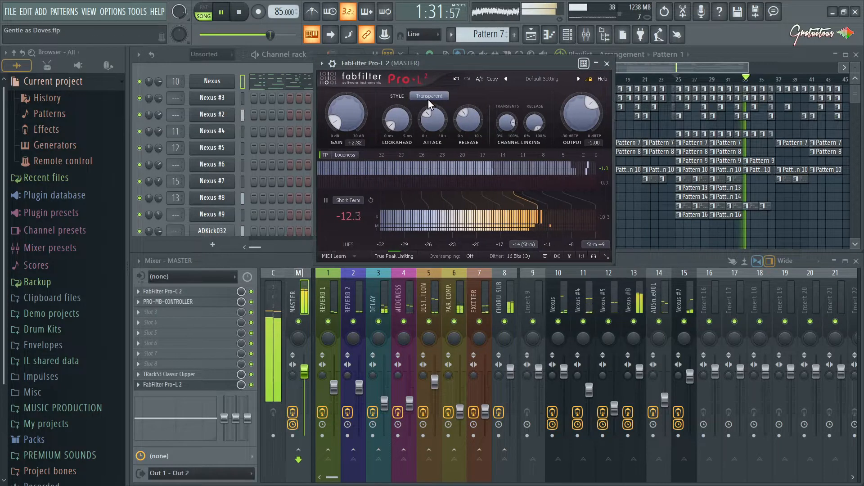
{"action": "key", "text": "Escape"}
{"action": "key", "text": "space"}
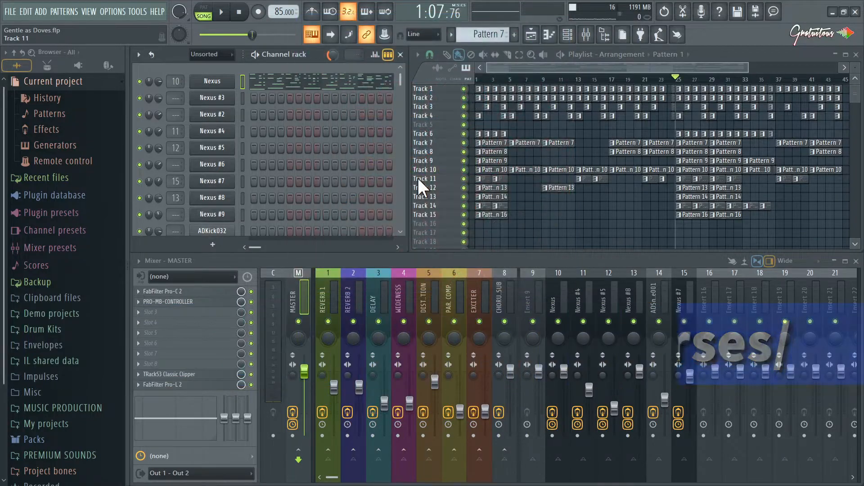
View the master's FabFilter Pro-C 2 compressor settings and close the plugin window
{"action": "left_click", "coordinate": [277, 259]}
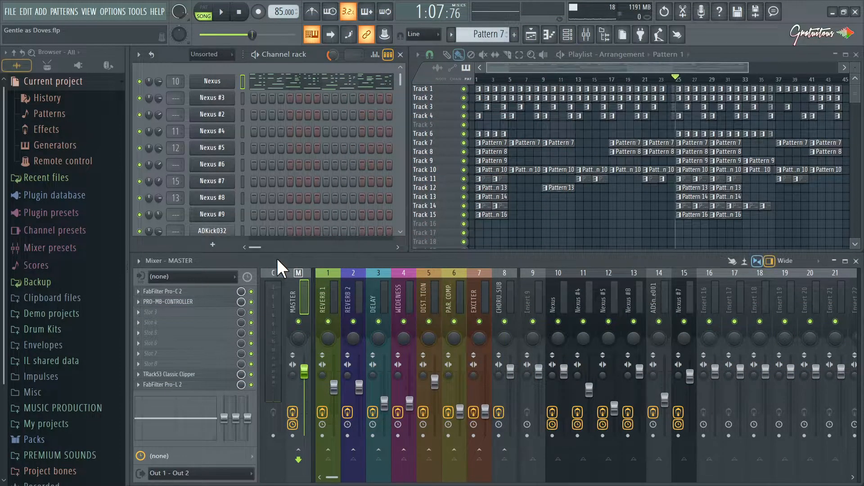
{"action": "left_click", "coordinate": [214, 292]}
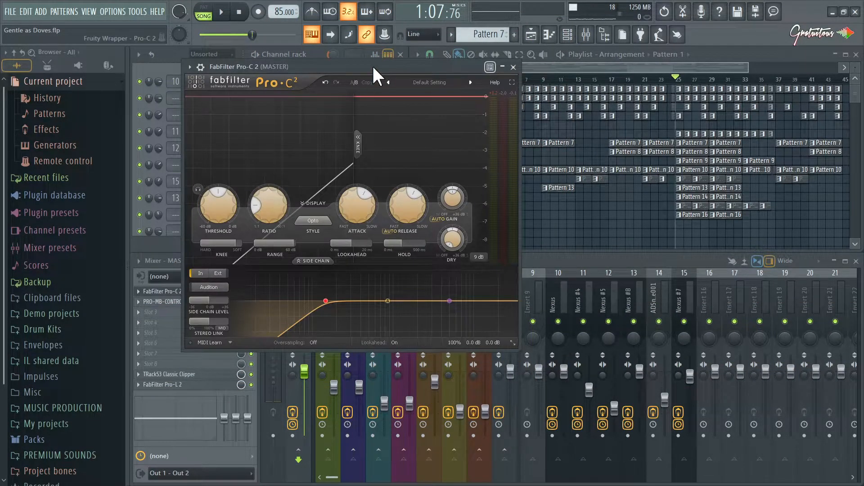
{"action": "key", "text": "Escape"}
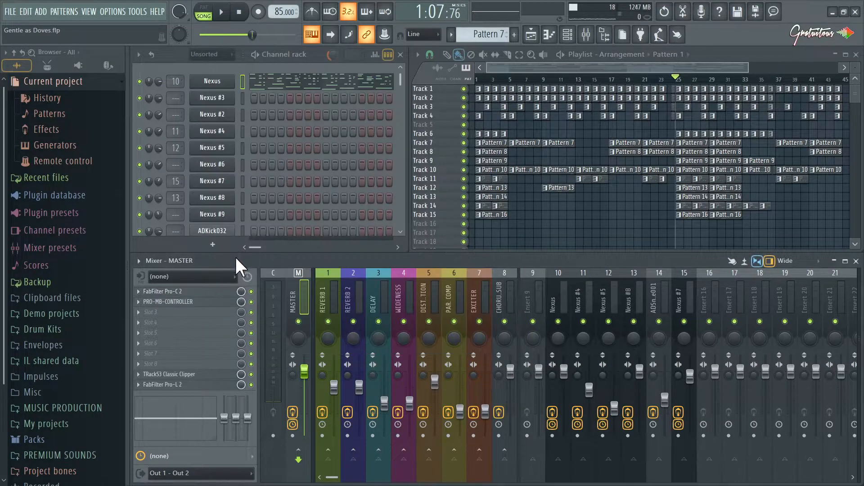